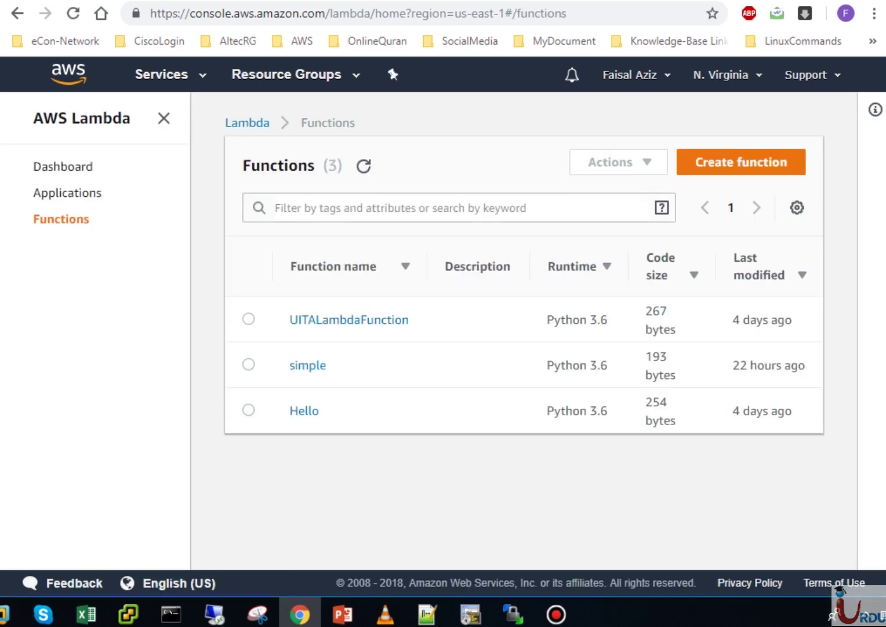
left_click(853, 613)
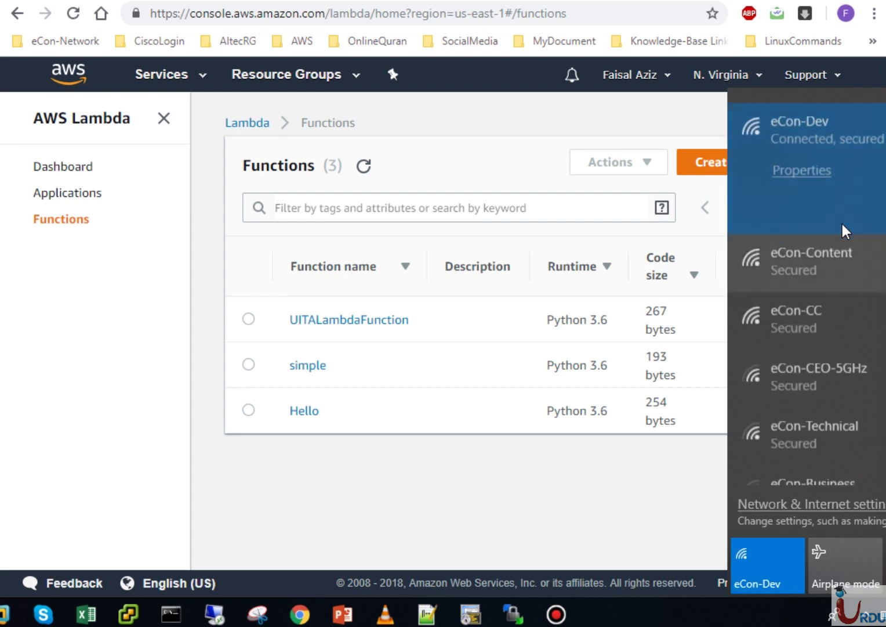
left_click(802, 317)
left_click(352, 519)
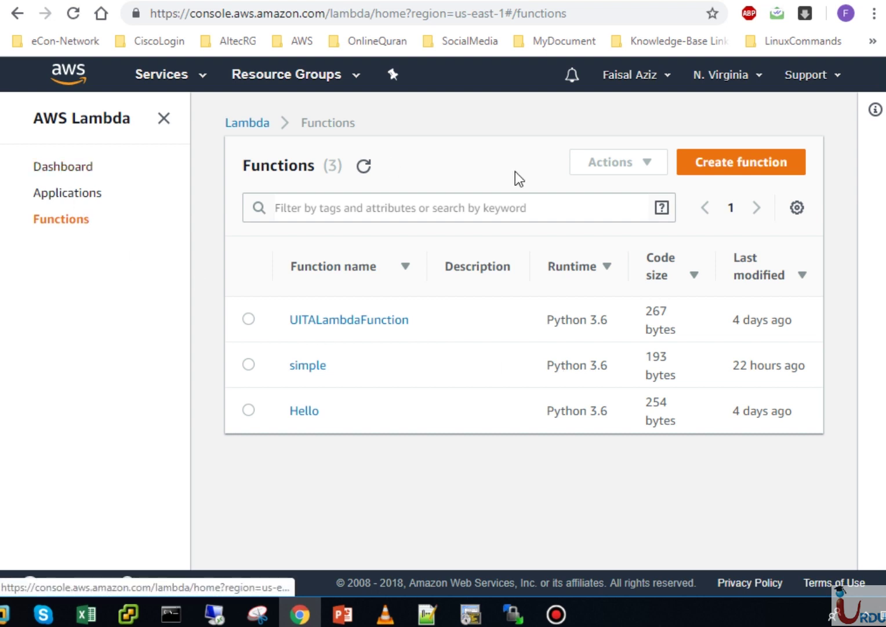
Step: Start creating a Lambda function authored from scratch and name it s3trigger-uita
left_click(718, 169)
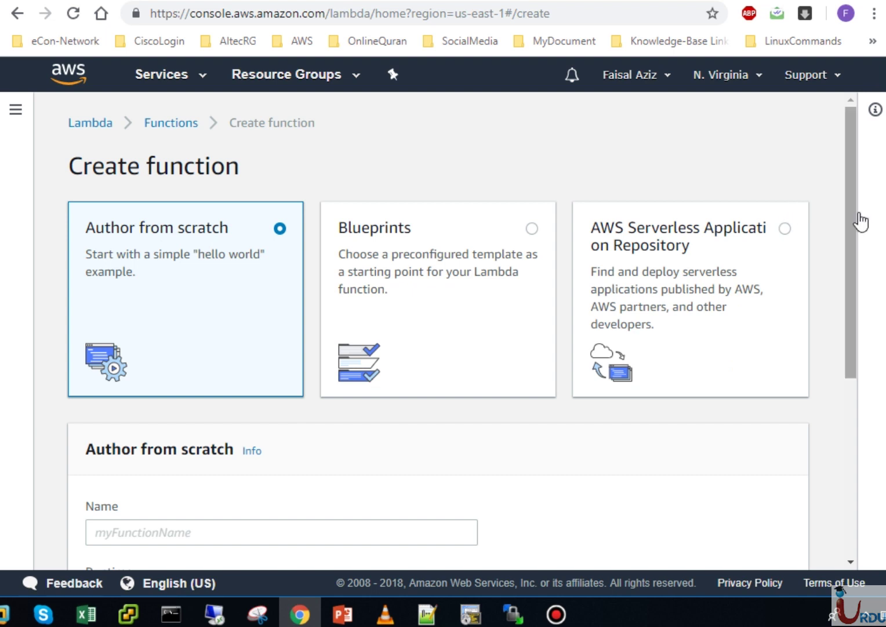
left_click_drag(853, 216, 846, 358)
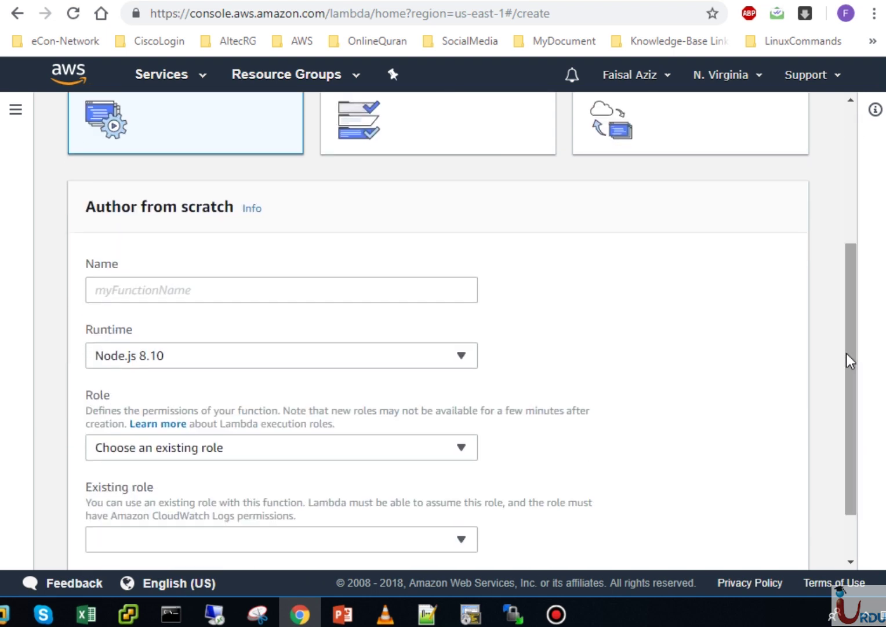
left_click(290, 292)
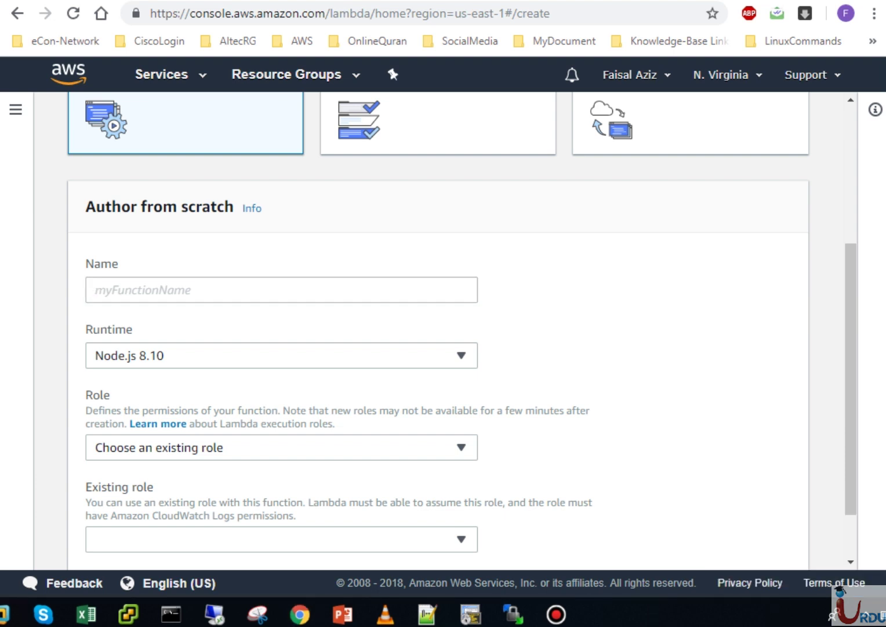
left_click(278, 276)
left_click(277, 284)
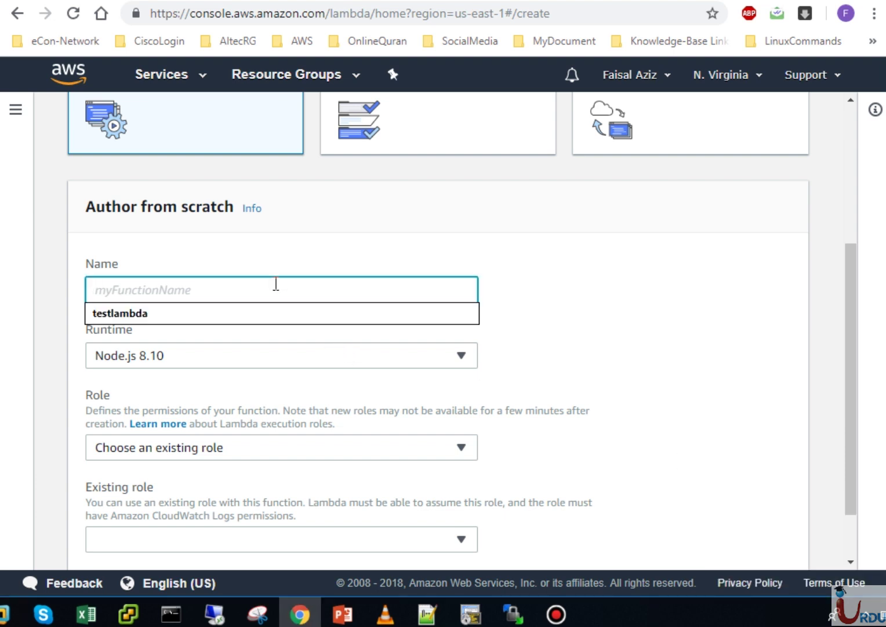
type("s")
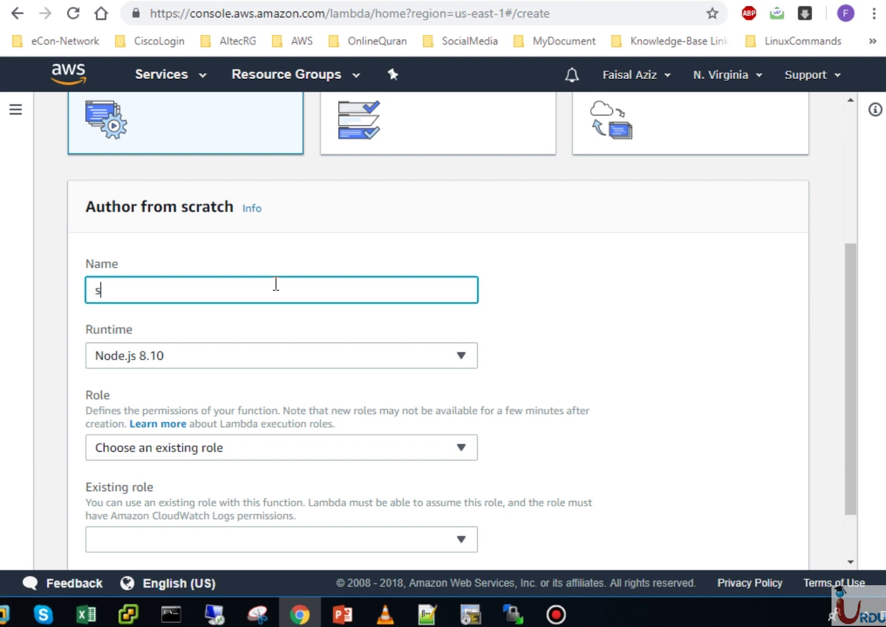
type("3trigger-uita")
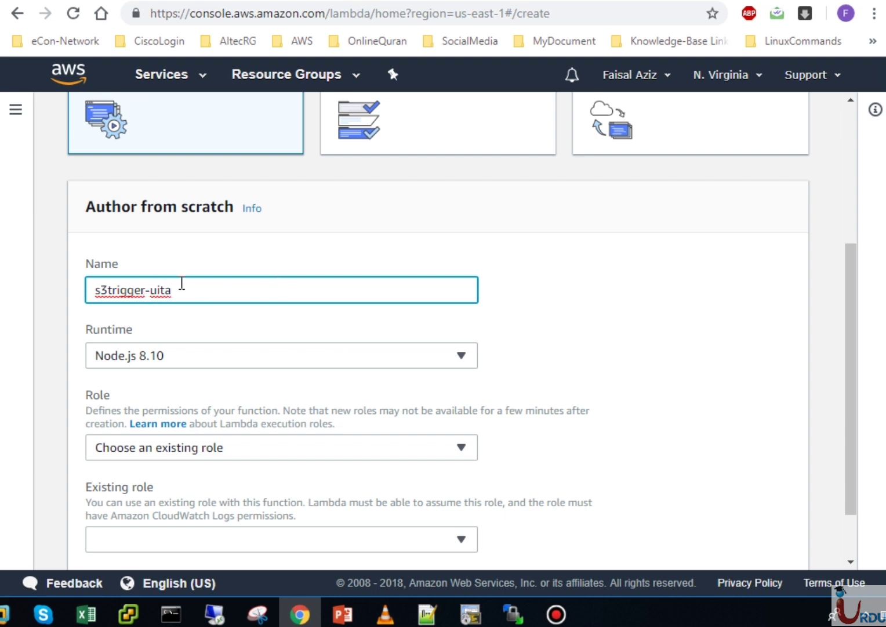
Step: Set the function's runtime to Python 3.6 and keep the role option on Choose an existing role
left_click(206, 356)
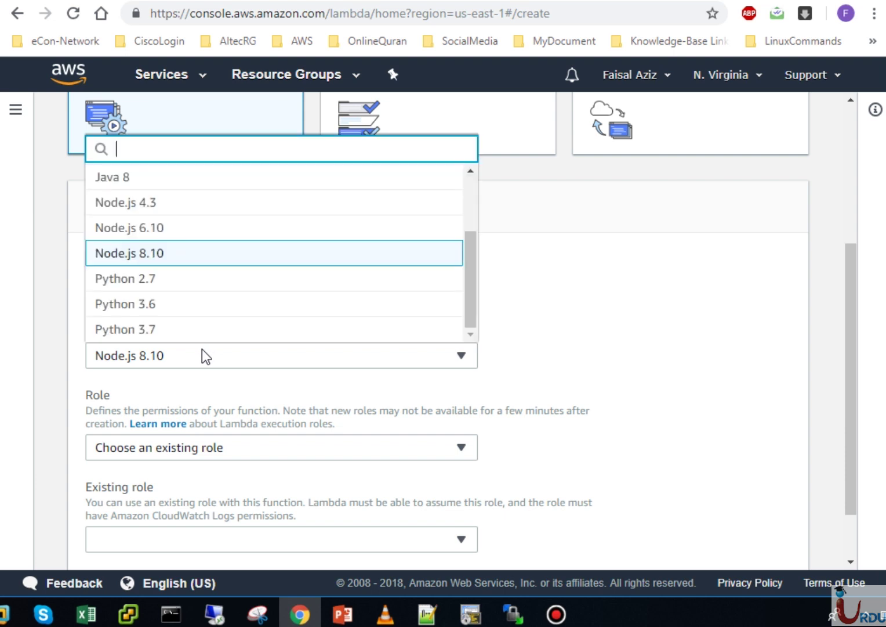
left_click(164, 314)
left_click(165, 355)
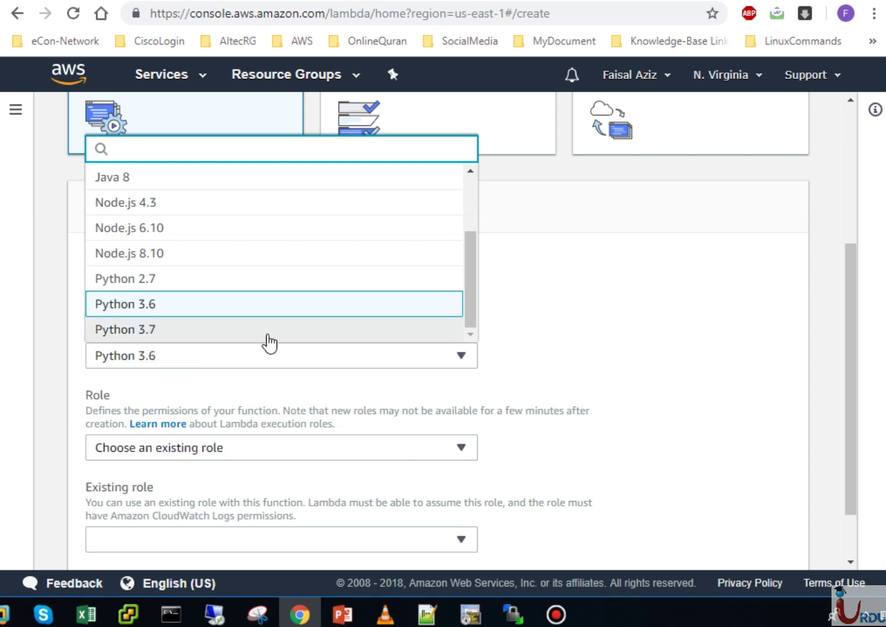
left_click(621, 320)
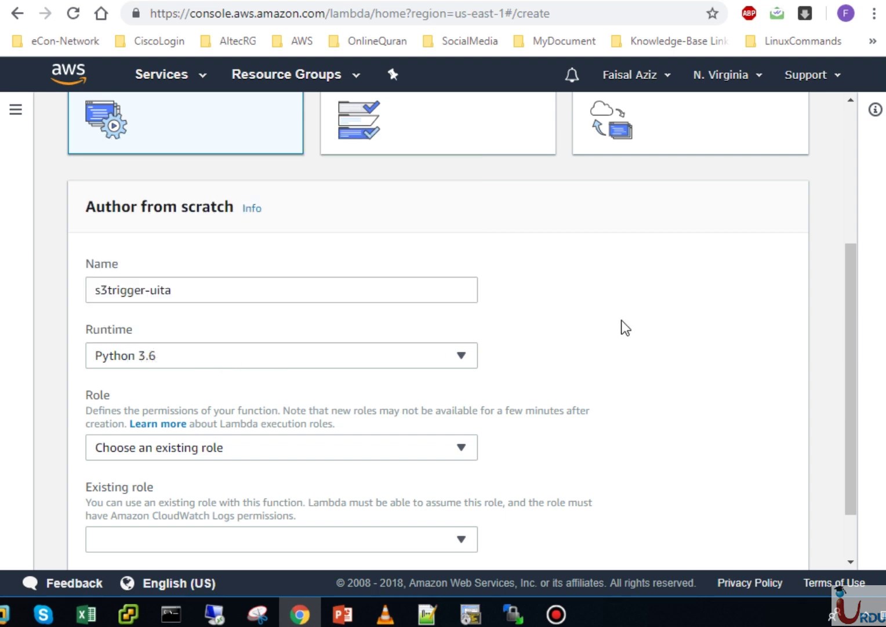
left_click(238, 450)
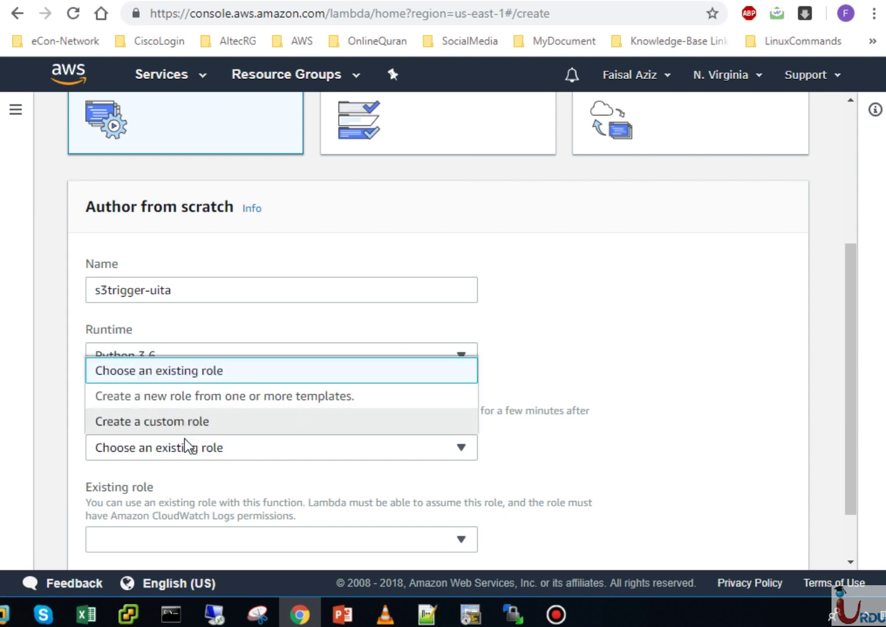
left_click(186, 454)
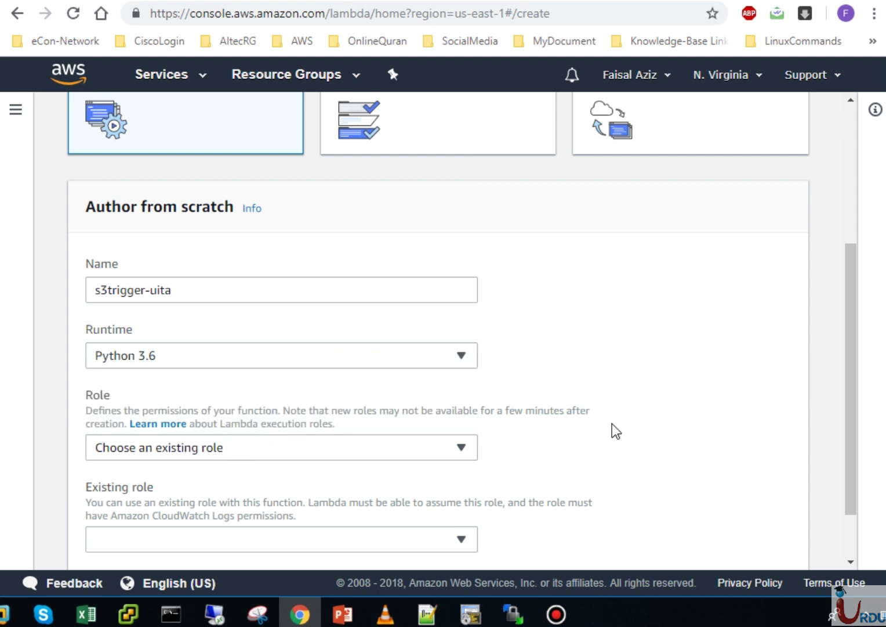
Step: Find the IAM service, open it in a new browser tab and show its list of roles
left_click(168, 77)
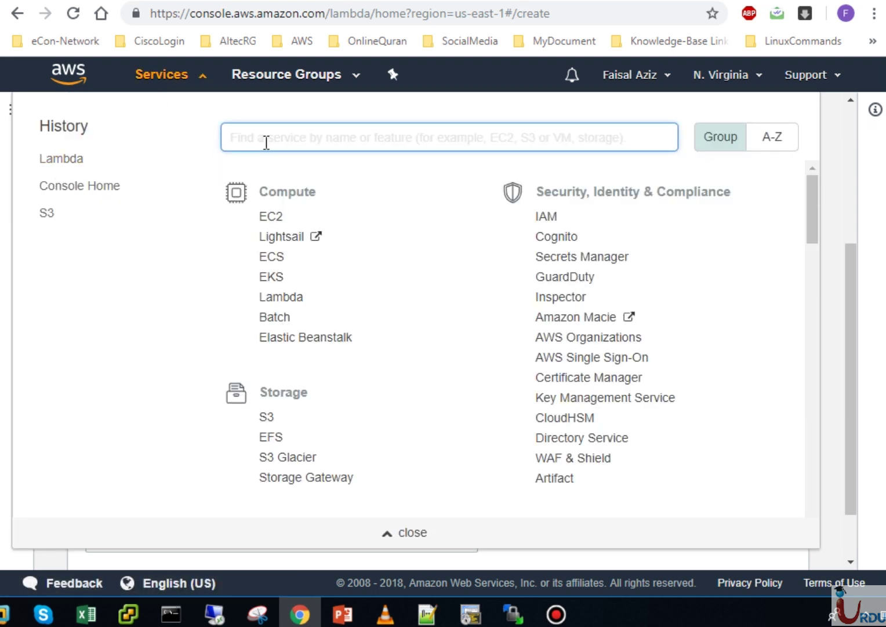
type("iam")
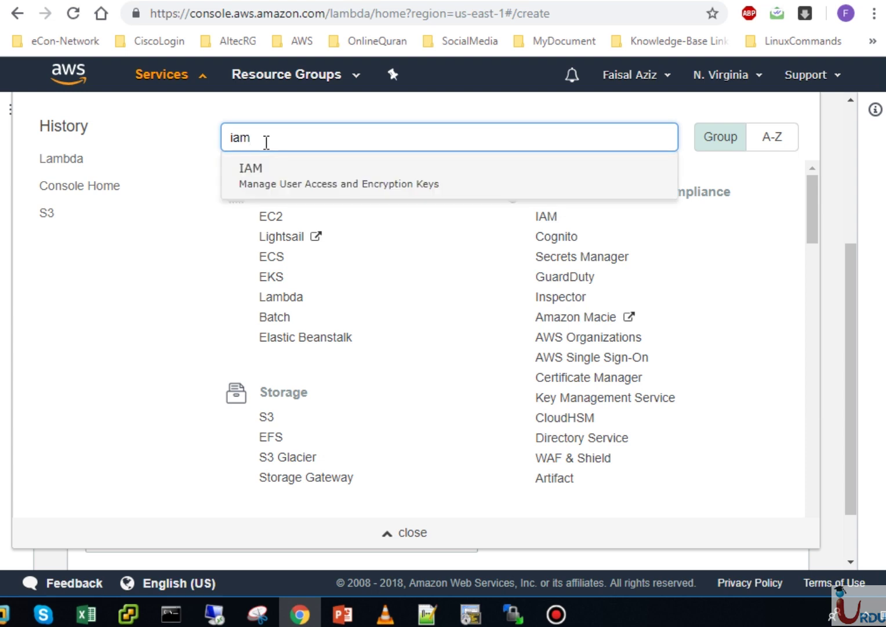
right_click(268, 169)
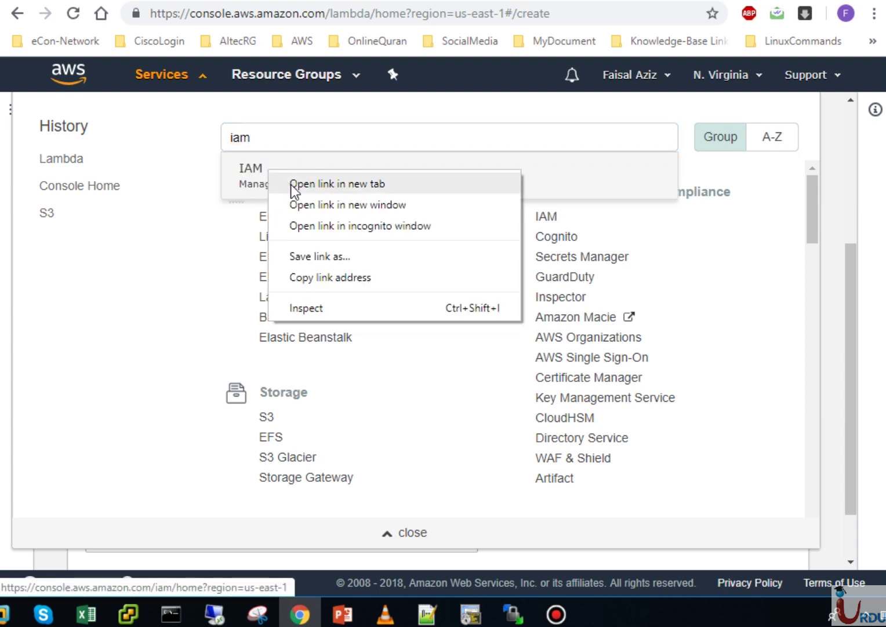
left_click(291, 184)
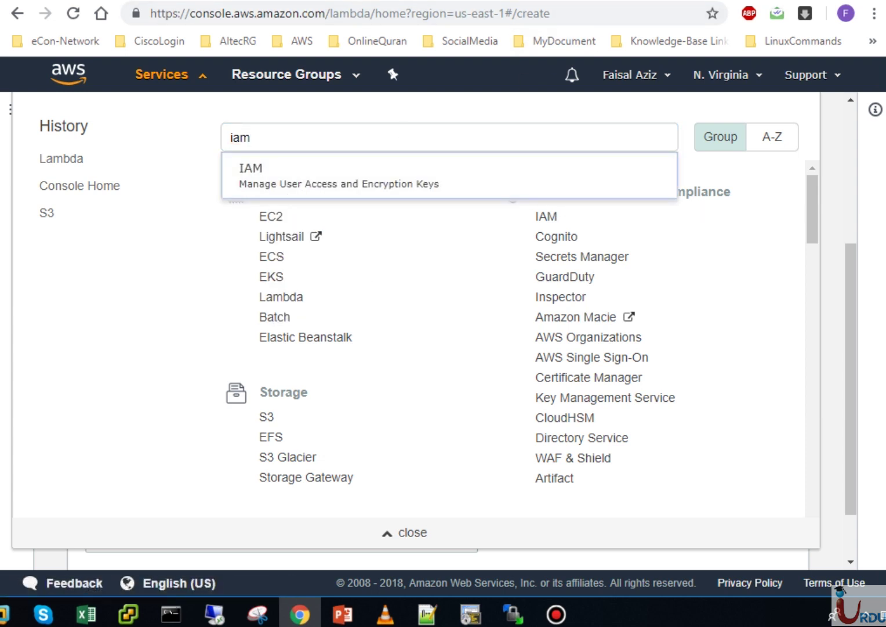
key("Return")
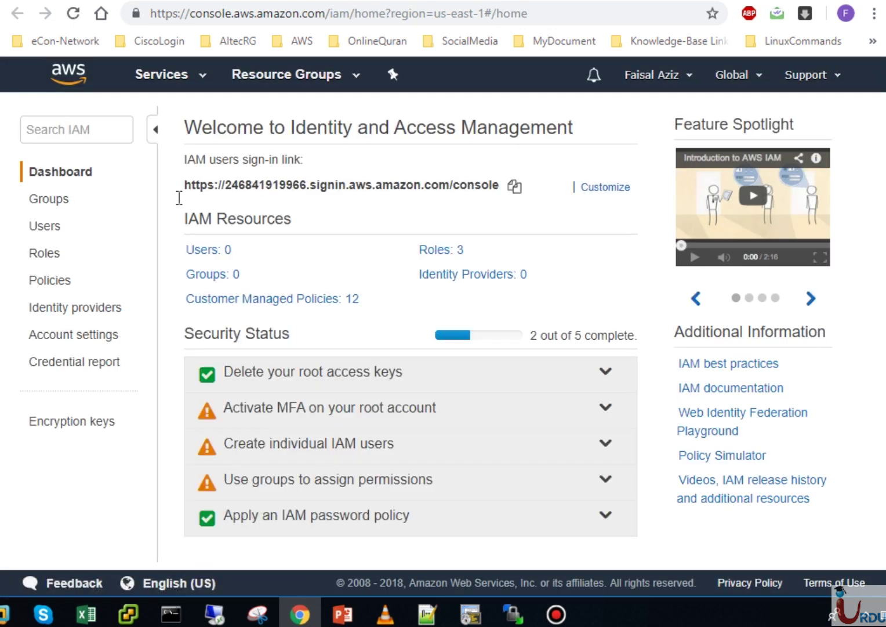
left_click(46, 255)
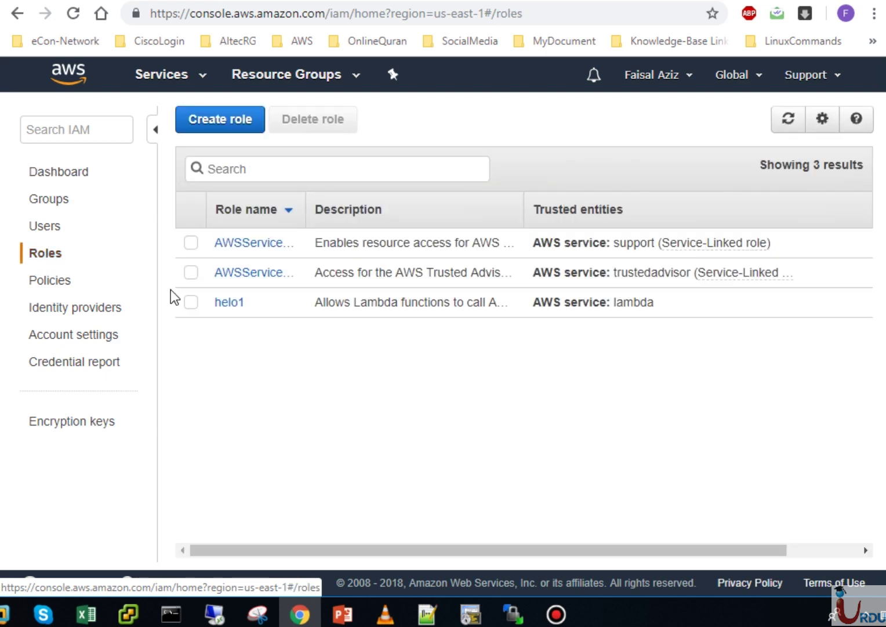
Step: Delete the existing helo1 role from the IAM roles
left_click(190, 302)
left_click(306, 120)
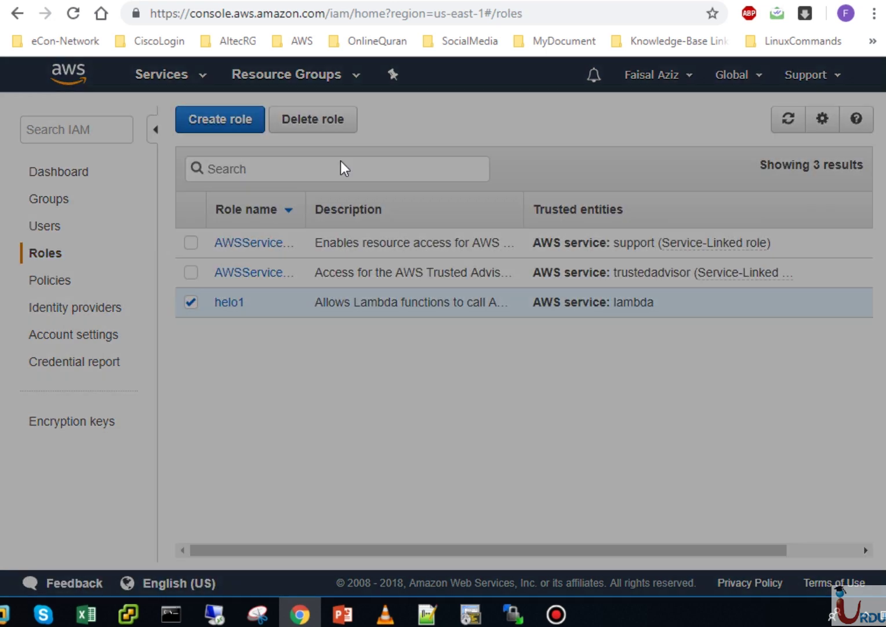
left_click(715, 360)
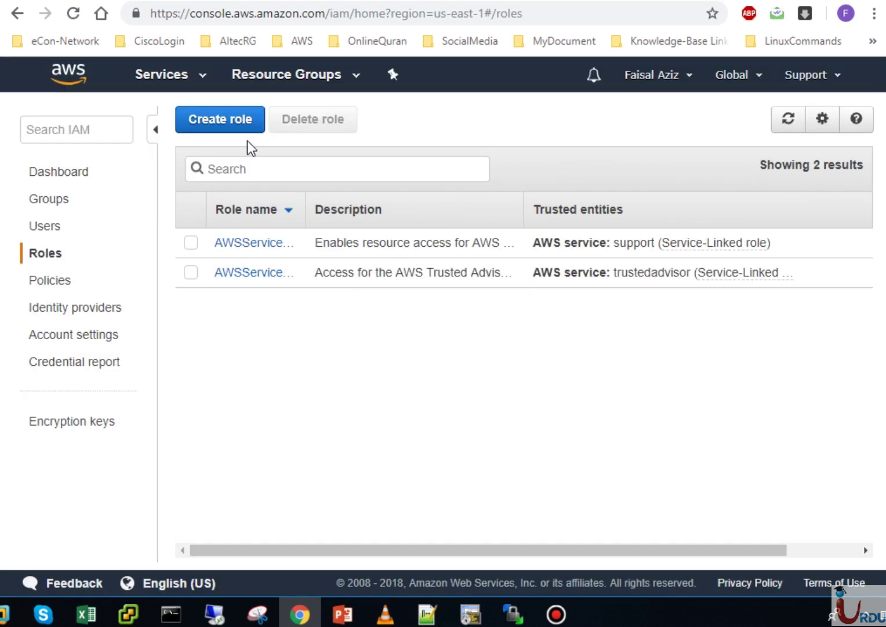
Step: Start a new role with Lambda as the trusted AWS service and proceed to its permissions
left_click(227, 129)
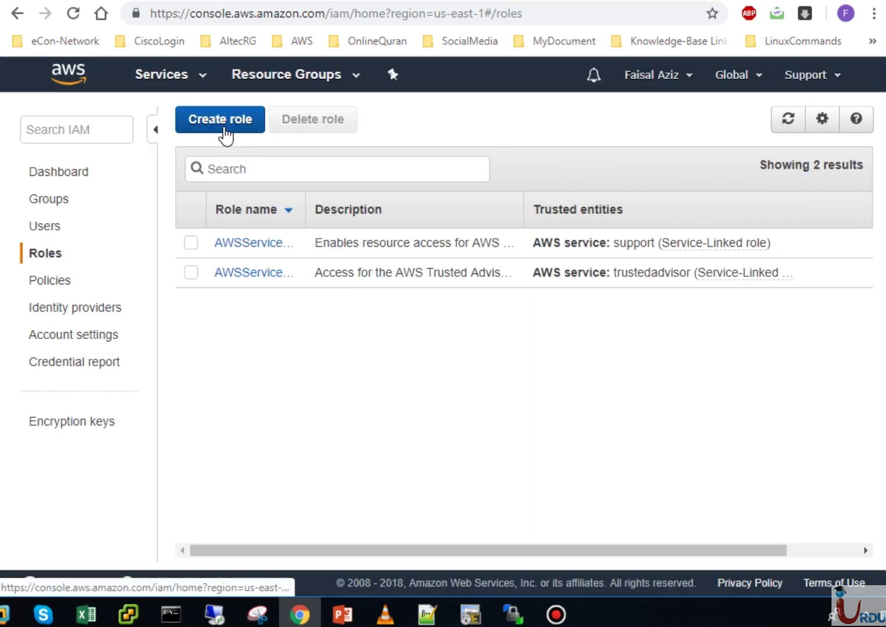
left_click(167, 399)
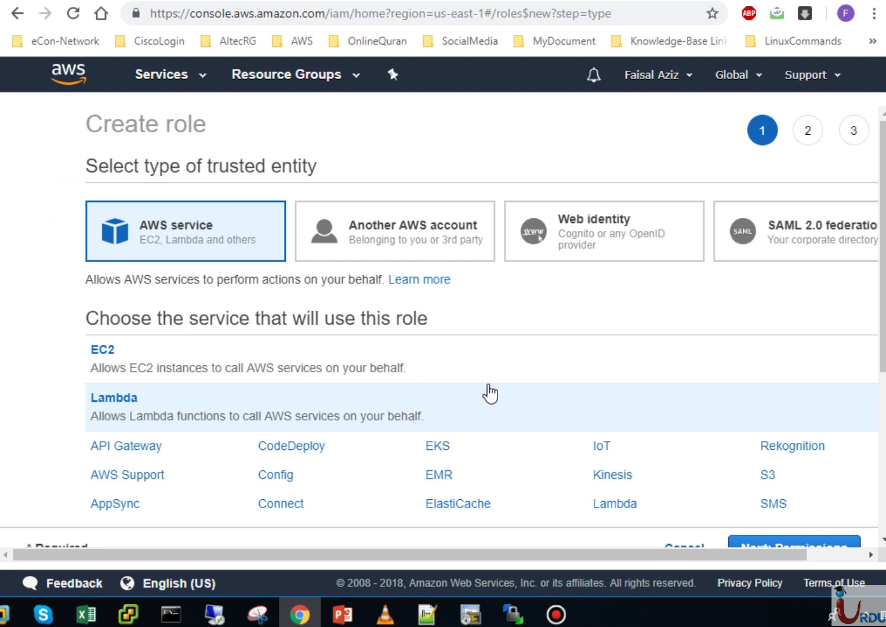
left_click(819, 545)
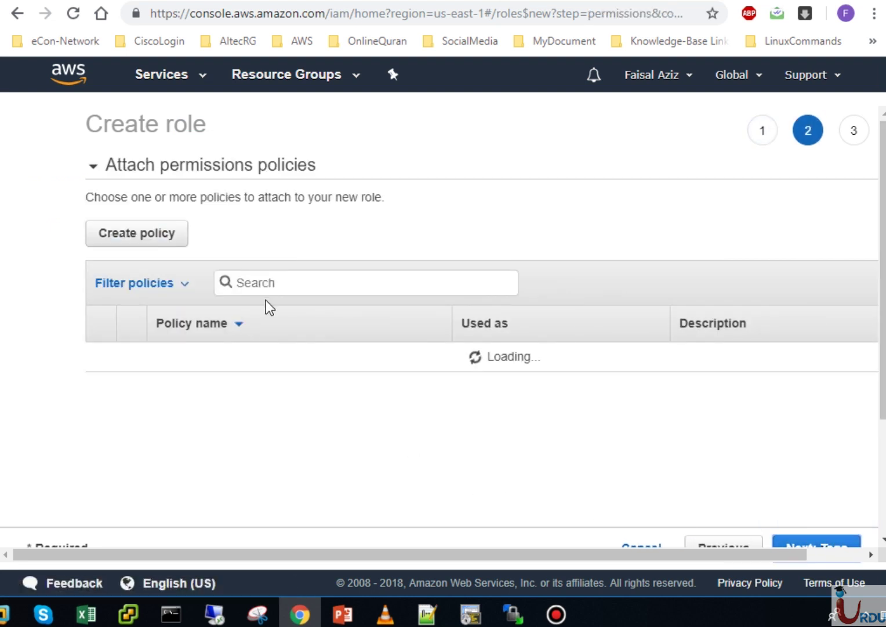
Step: Search the policies for dynamodb, attach AmazonDynamoDBFullAccess to the role, and continue to the review without adding tags
left_click(277, 284)
type("dynamodb")
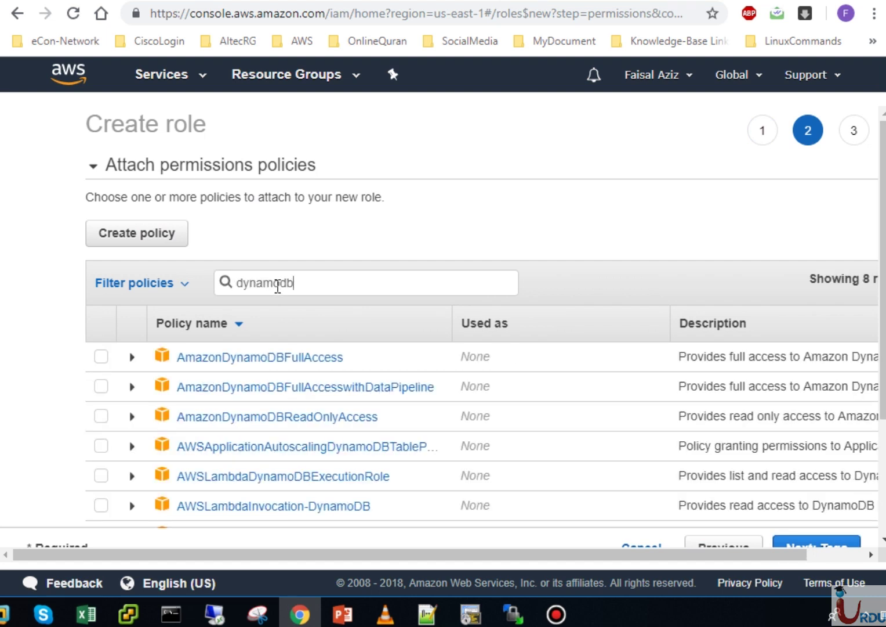
left_click(102, 356)
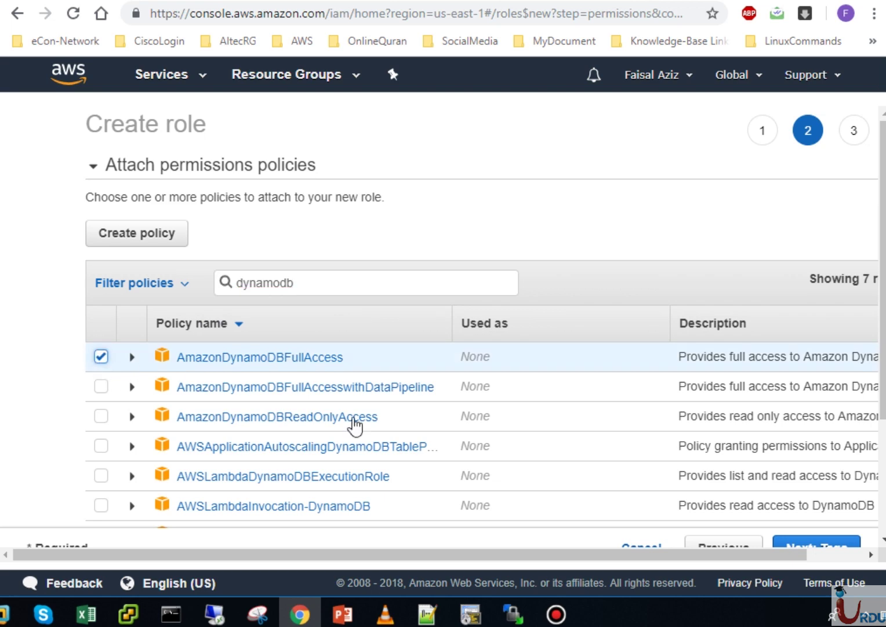
left_click(821, 545)
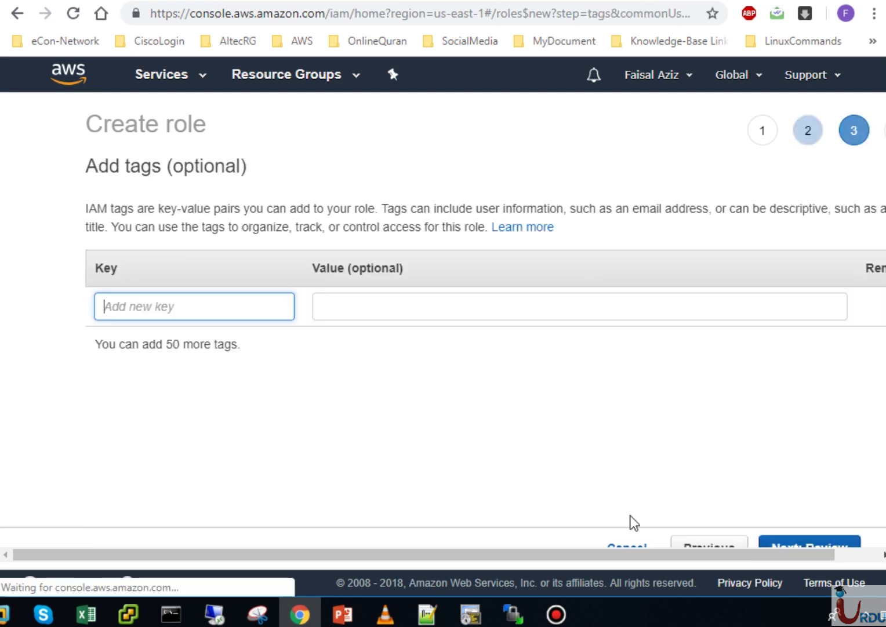
left_click(801, 544)
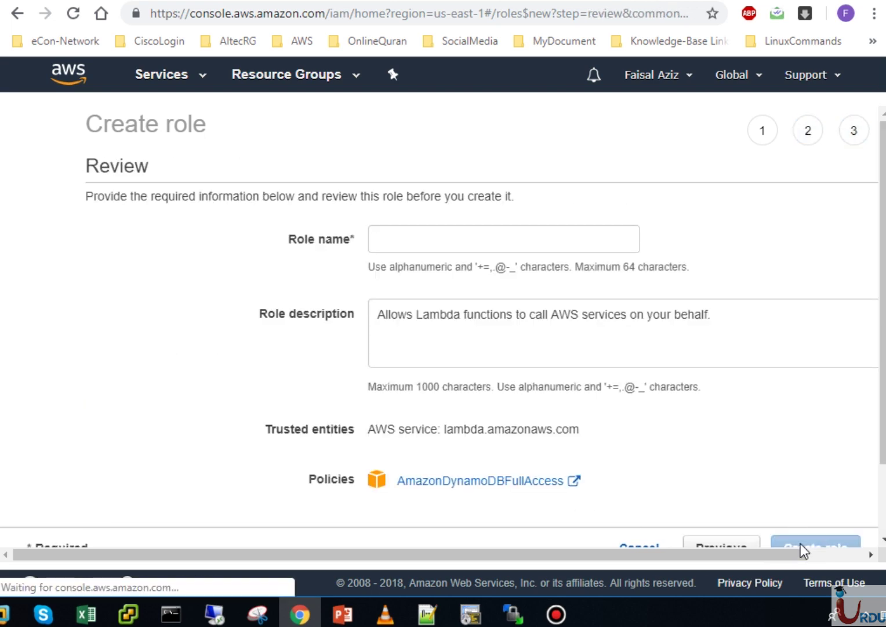
Step: Name the role DyanmoDBuitafullaccess and create it
left_click(446, 236)
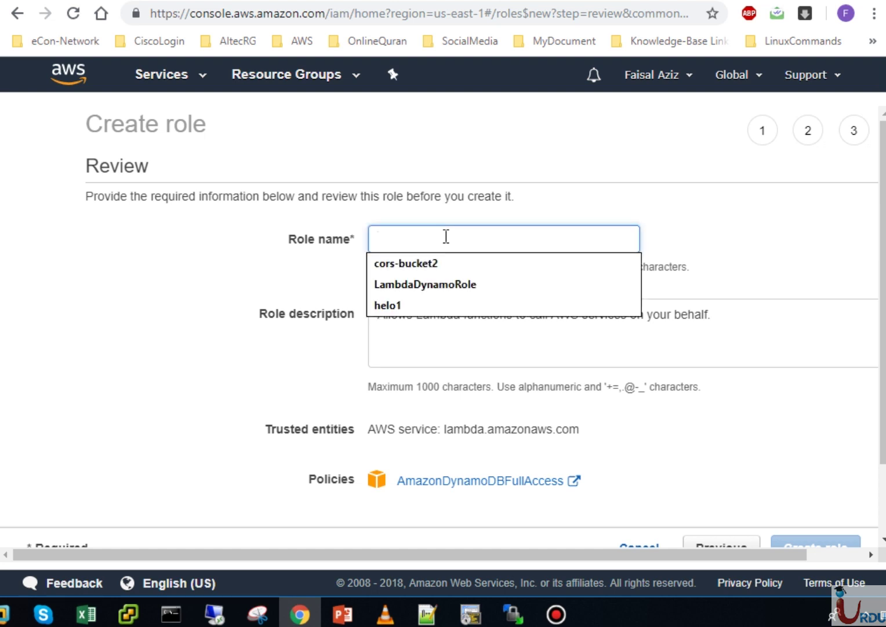
type("DyanmoDBuitafullaccess")
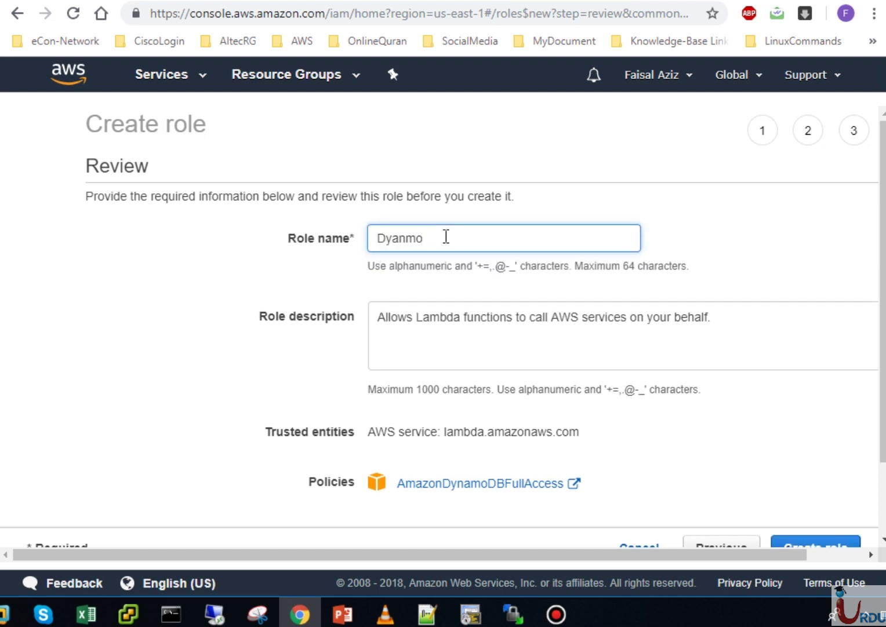
left_click(796, 545)
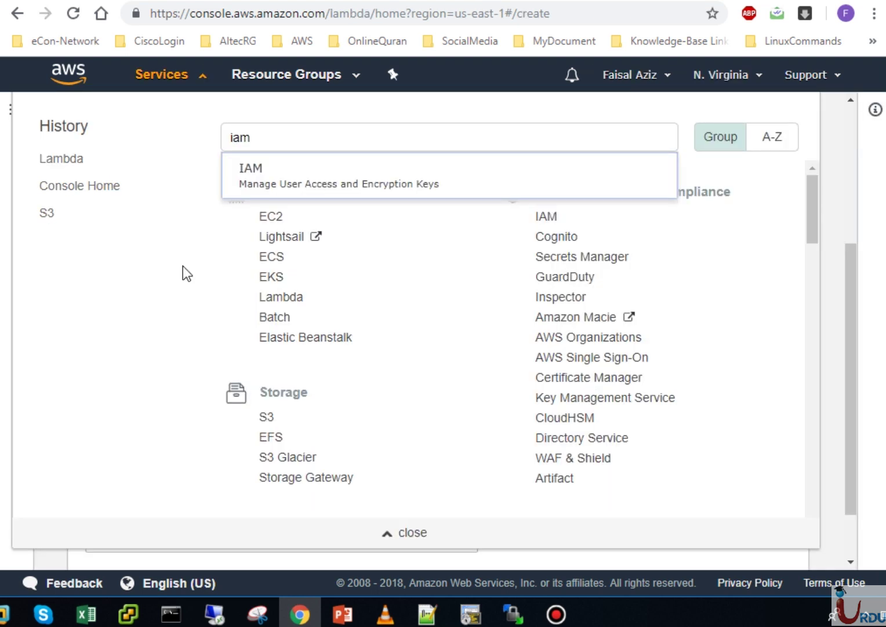
Step: Reload the function creation form and name the new function s3trigger-uita
left_click(6, 184)
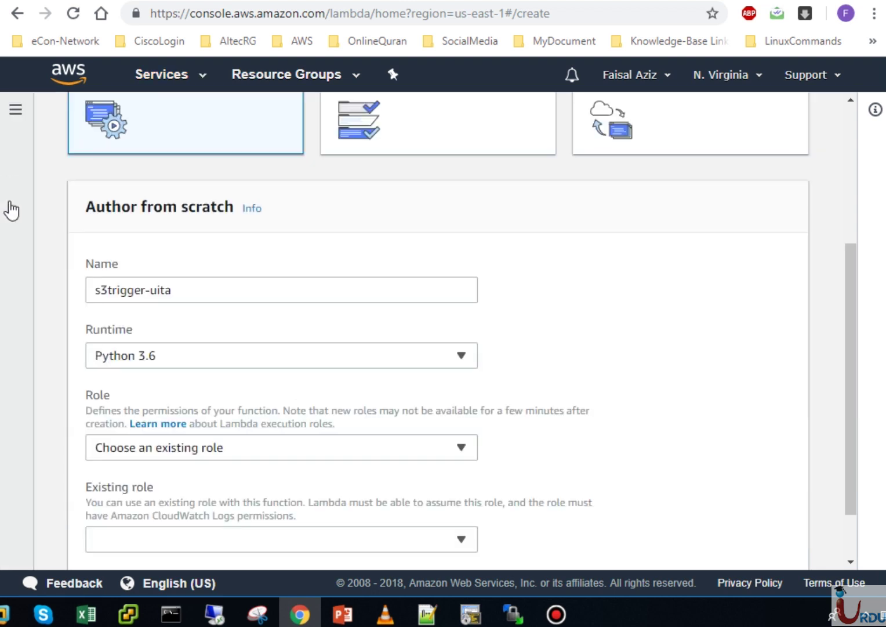
left_click(73, 14)
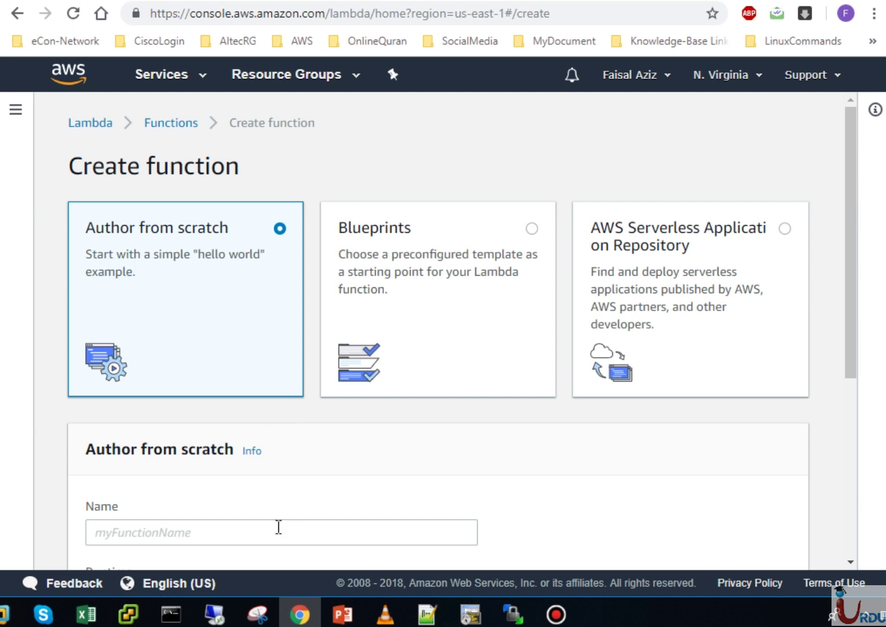
left_click(278, 526)
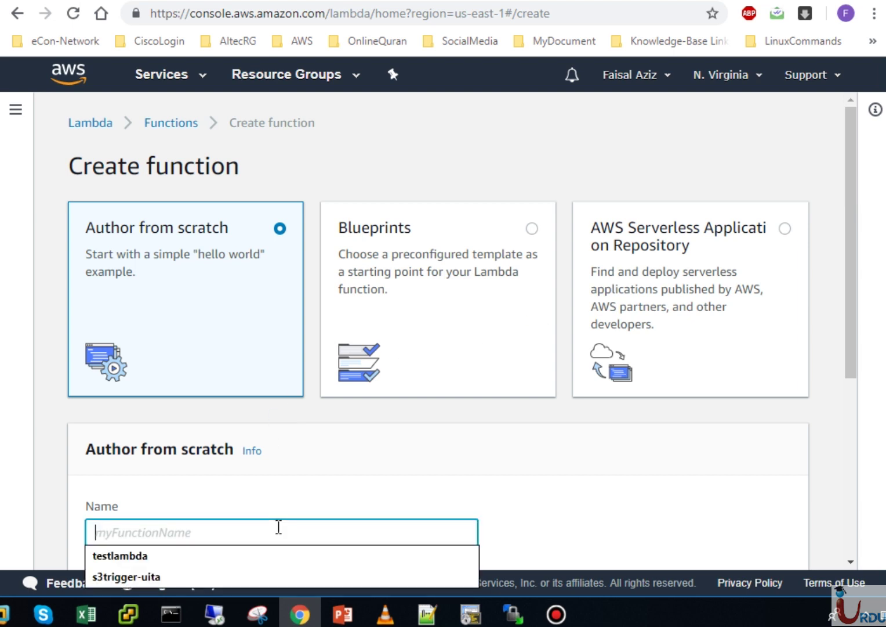
key("Down")
key("Down")
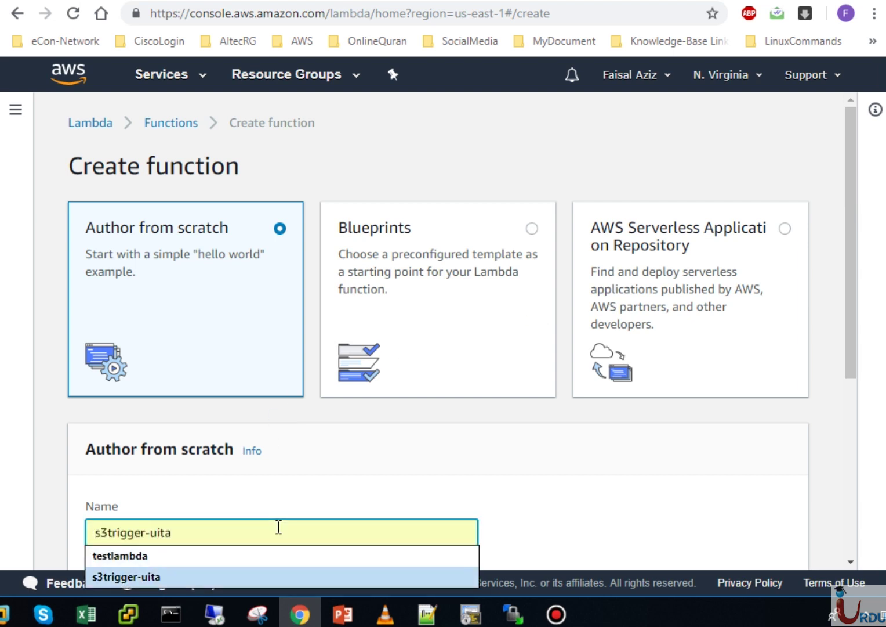
key("Return")
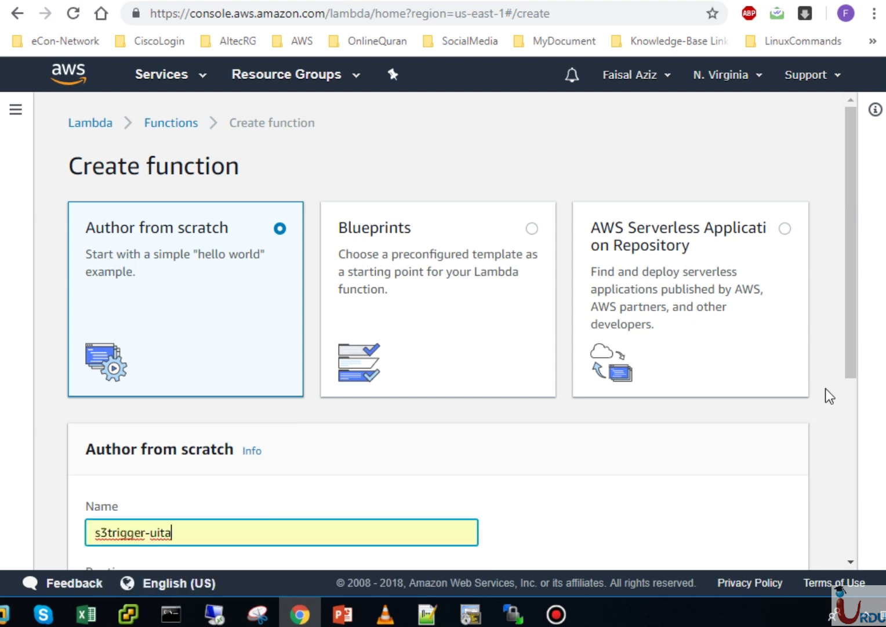
Step: Choose Python 3.6 as the function's runtime
left_click_drag(844, 370, 848, 504)
left_click(398, 373)
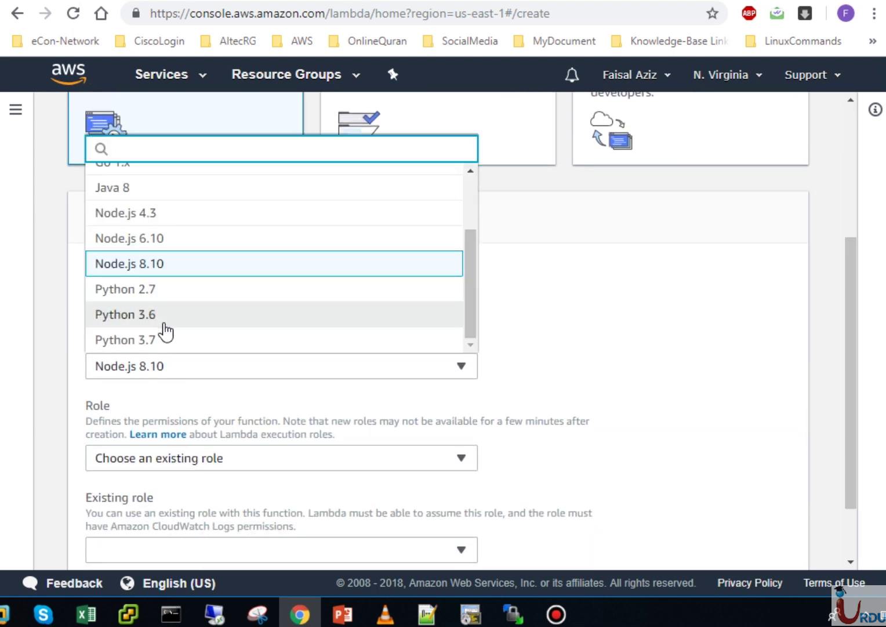
left_click(180, 322)
Step: Assign the existing role DyanmoDBuitafullaccess to the function and create it
left_click_drag(850, 421, 855, 511)
left_click(259, 372)
left_click(259, 372)
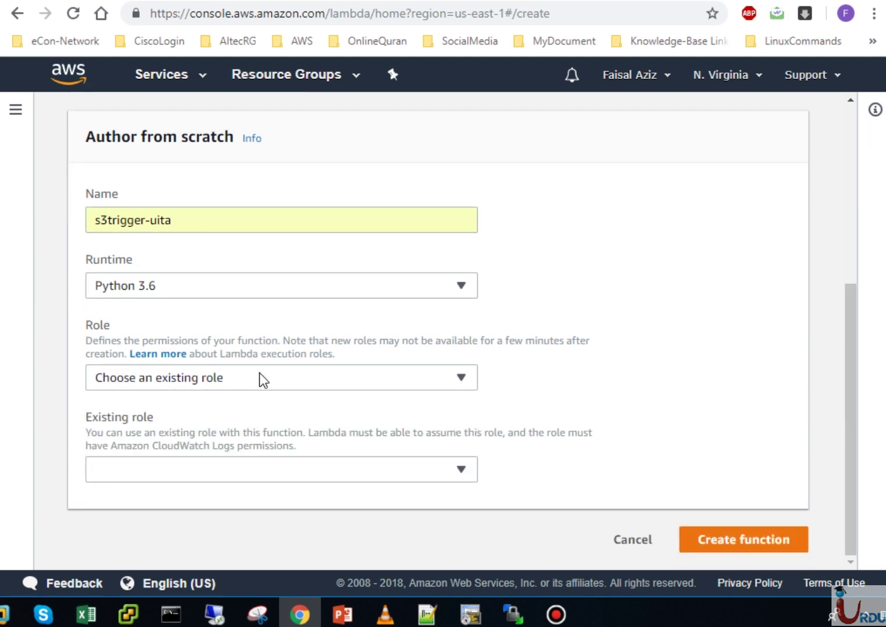
left_click(355, 470)
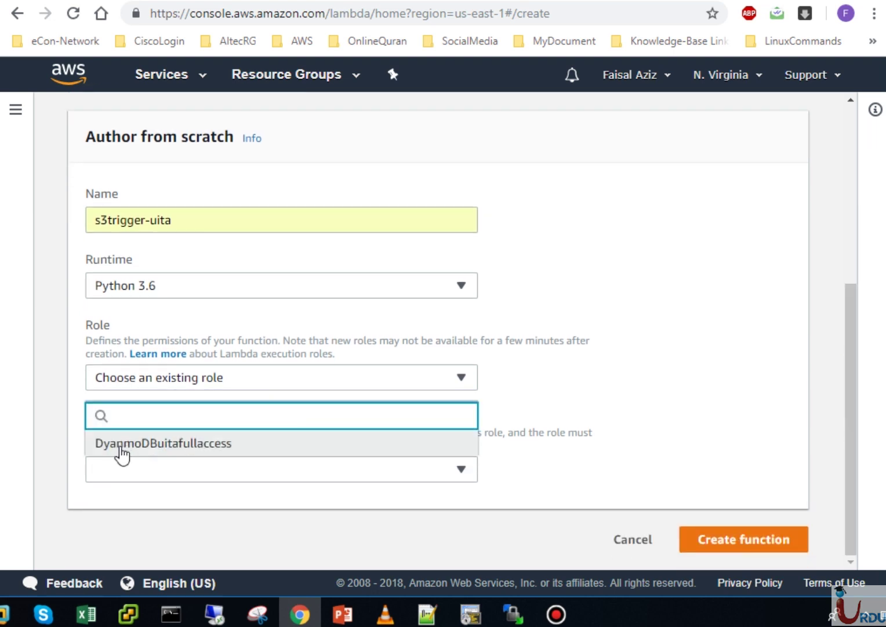
left_click(208, 444)
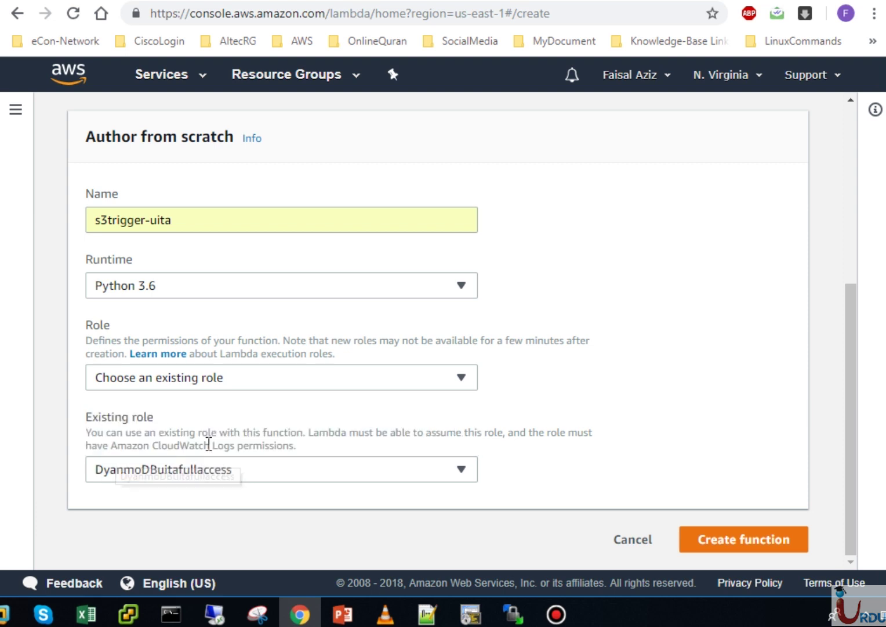
left_click(737, 546)
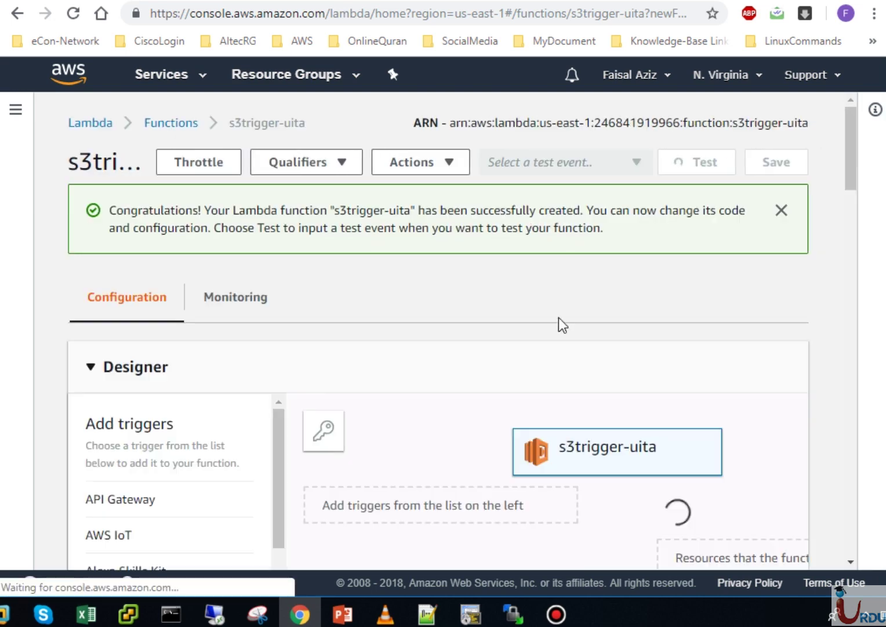
Step: Delete all the default code from lambda_function.py in the inline code editor
left_click_drag(852, 155, 864, 198)
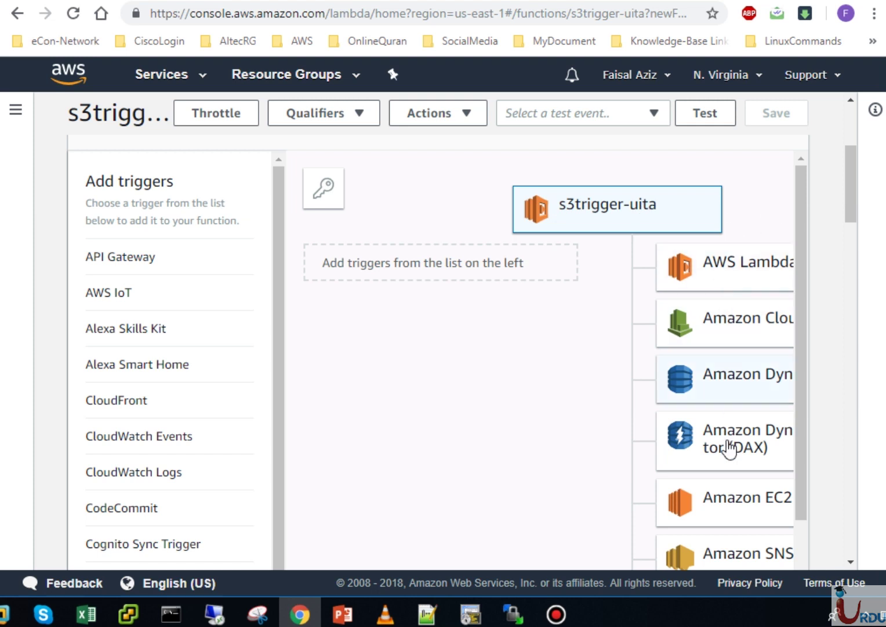
left_click_drag(802, 373, 804, 410)
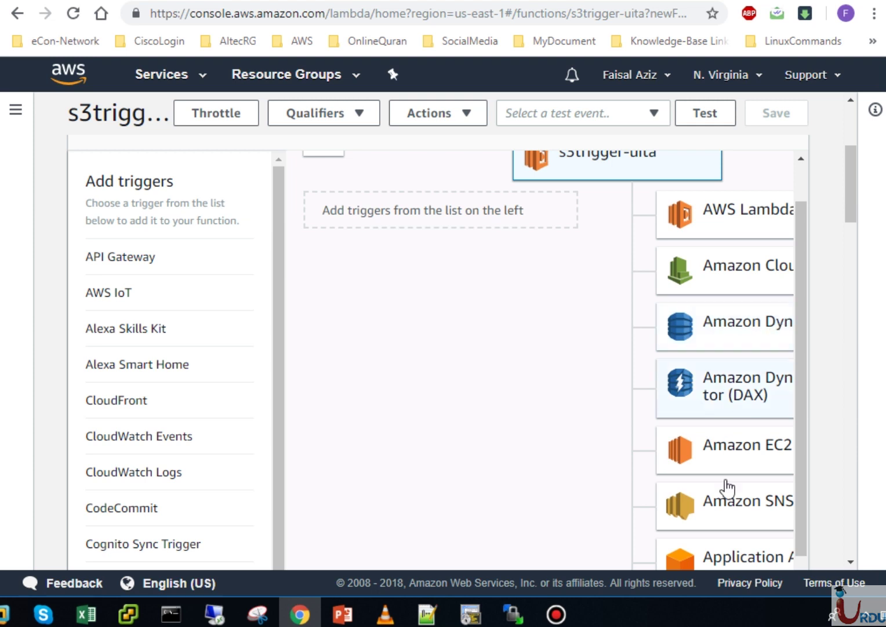
left_click_drag(801, 456, 801, 381)
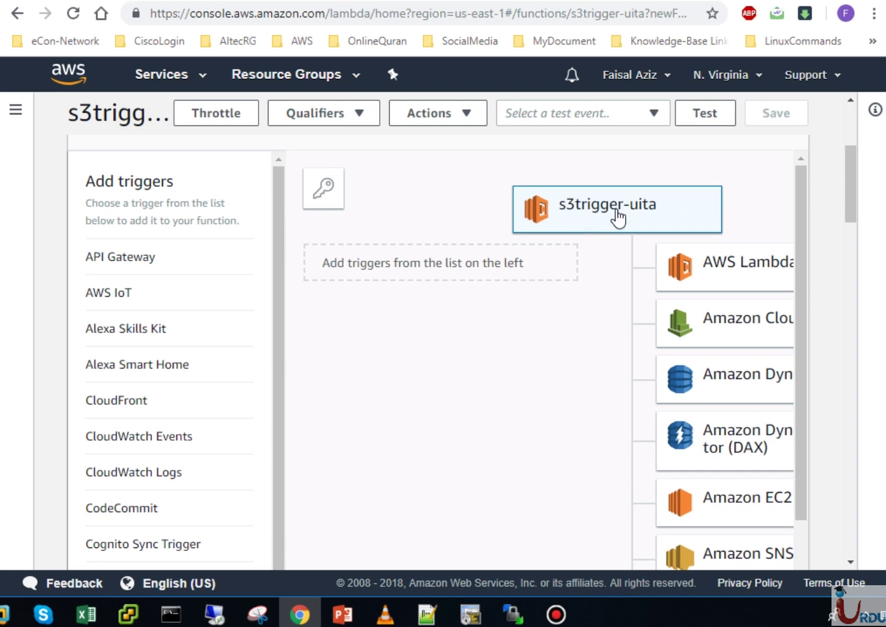
left_click_drag(852, 172, 843, 284)
left_click_drag(530, 370, 224, 255)
key("BackSpace")
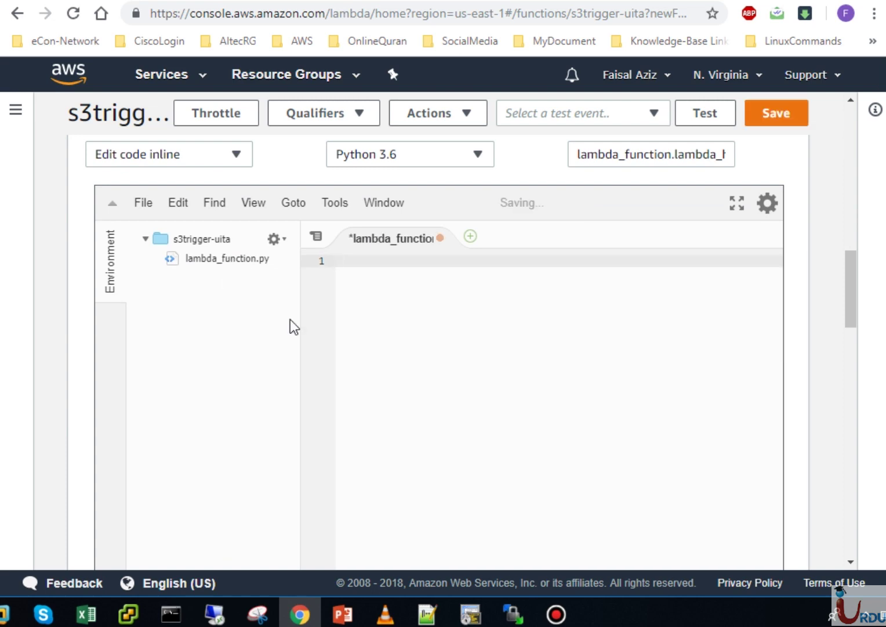
Step: Switch to Notepad++ and copy the S3-to-DynamoDB handler in Lambda Codes.txt, from import boto3 through the complete put_item call
left_click(434, 601)
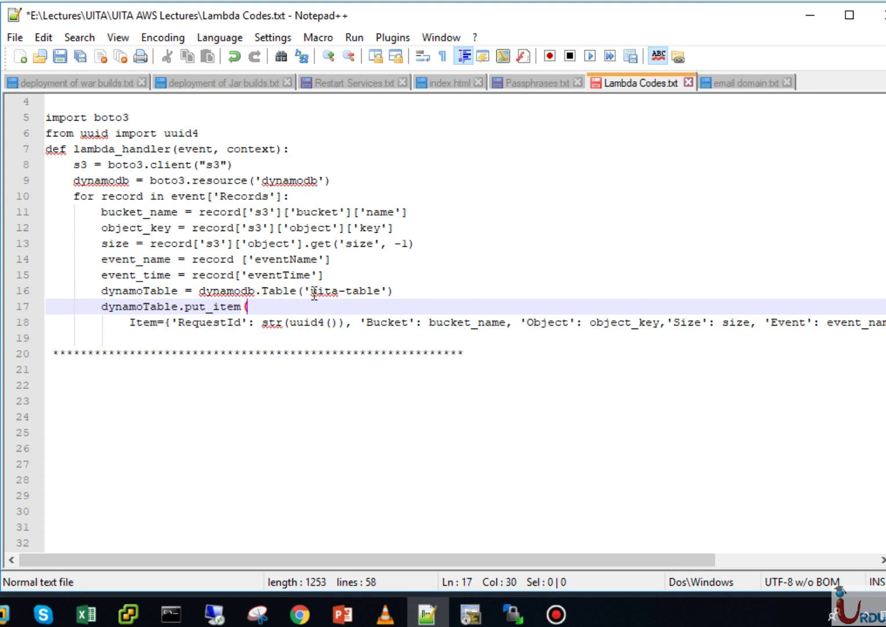
left_click_drag(312, 295, 382, 294)
left_click(381, 294)
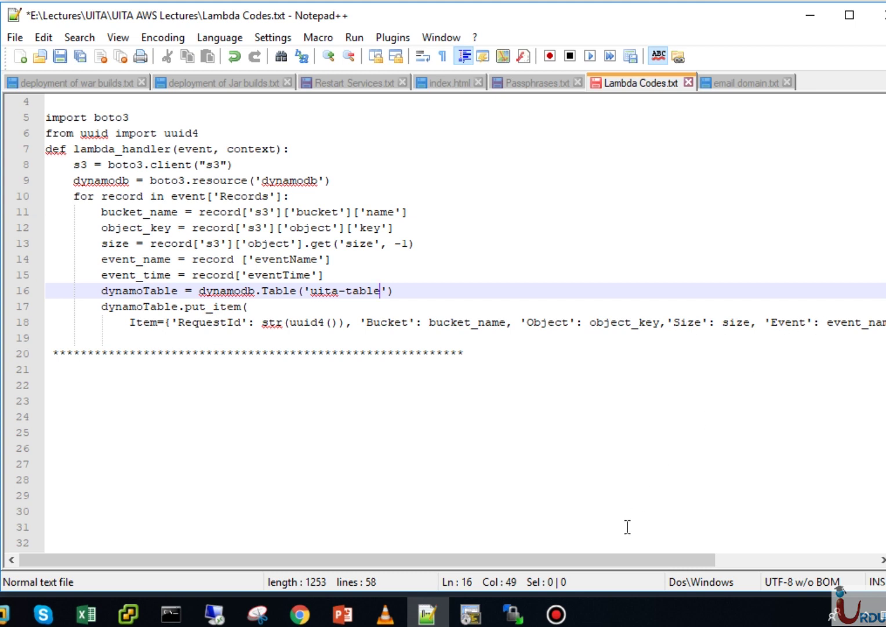
left_click_drag(611, 561, 513, 557)
left_click_drag(49, 117, 884, 323)
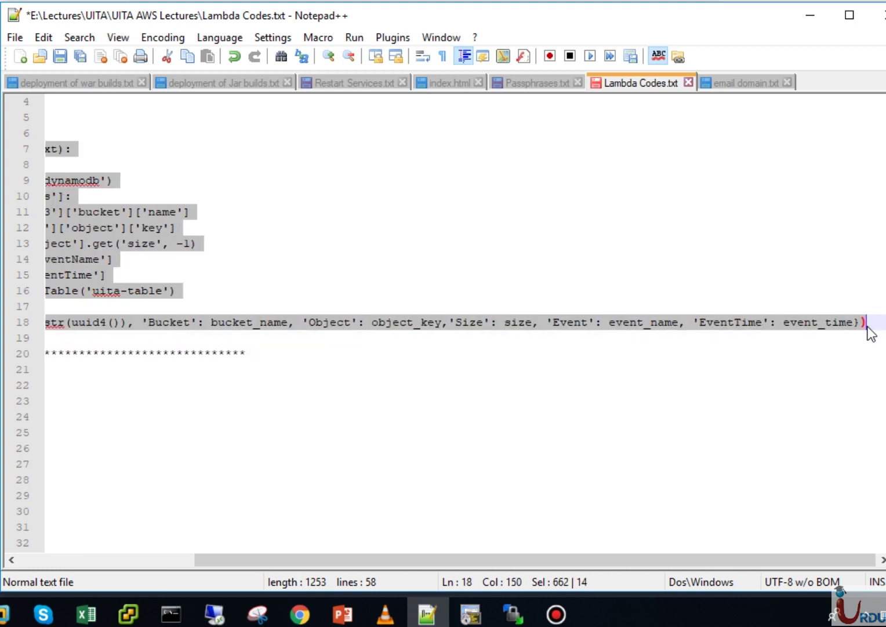
left_click_drag(458, 554, 206, 559)
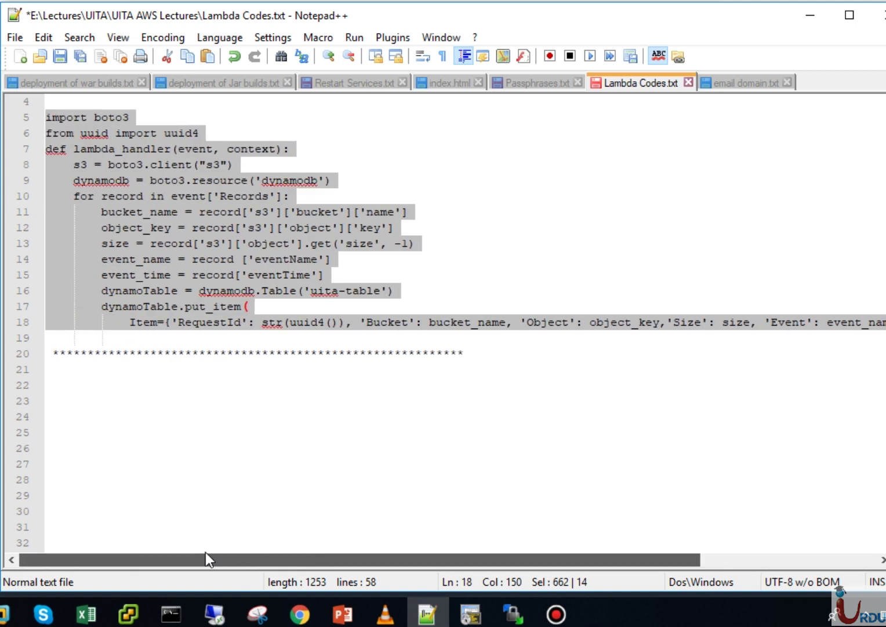
Step: Return to the Lambda console in Chrome, paste the copied handler into lambda_function.py and save the function
left_click(300, 614)
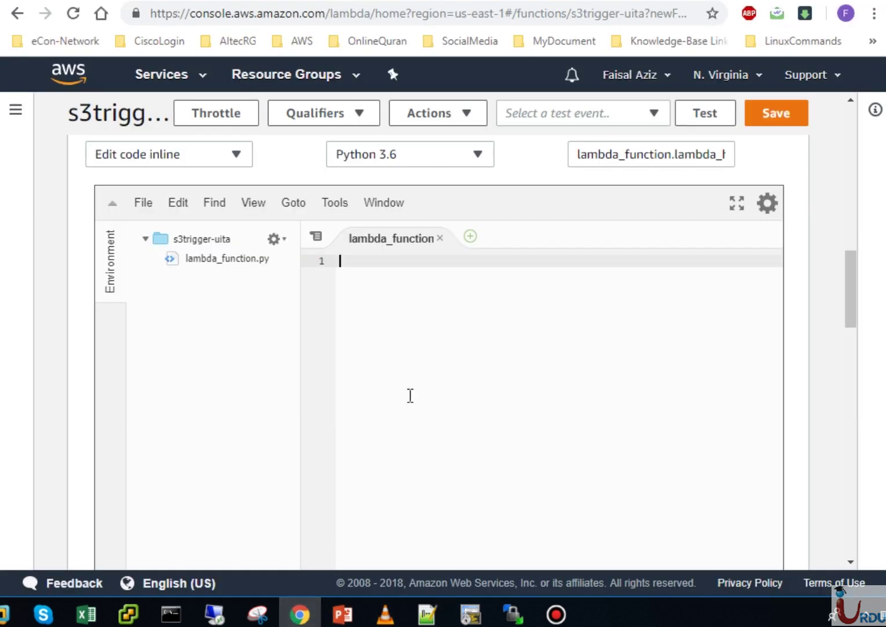
key("ctrl+v")
key("ctrl+s")
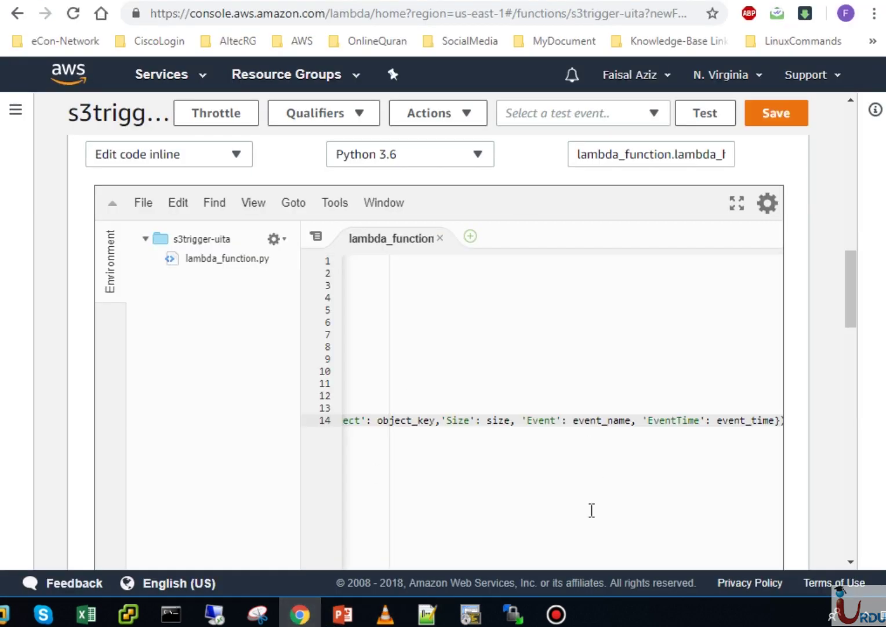
left_click_drag(853, 327, 853, 376)
left_click_drag(603, 404, 377, 423)
left_click_drag(853, 324, 850, 270)
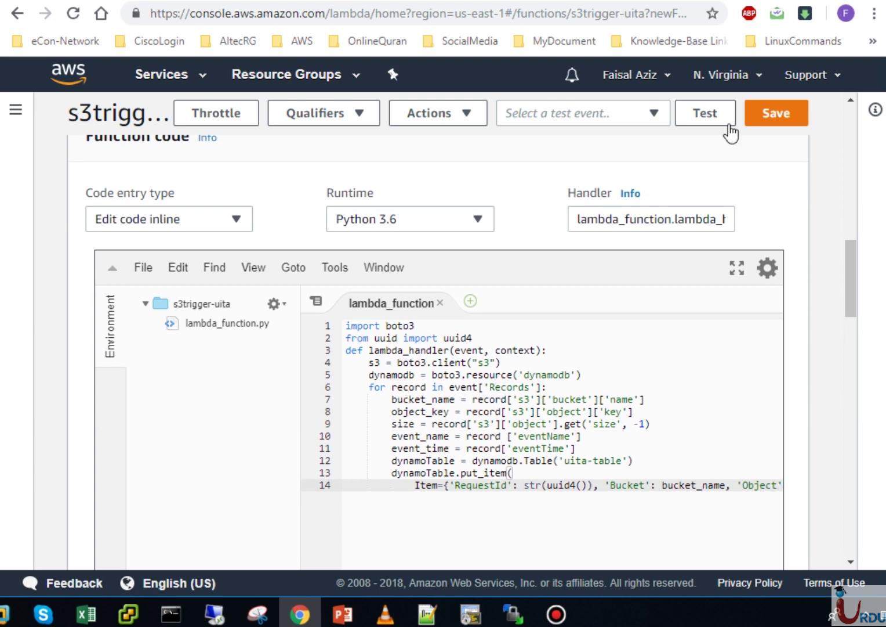
left_click(777, 111)
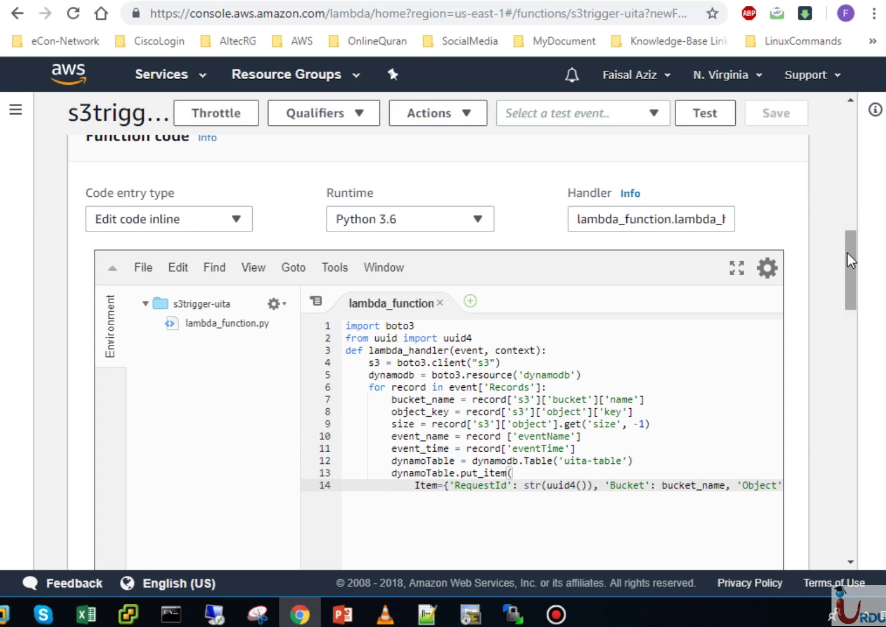
Step: Add an S3 trigger to the s3trigger-uita function in the designer
left_click_drag(850, 261, 847, 448)
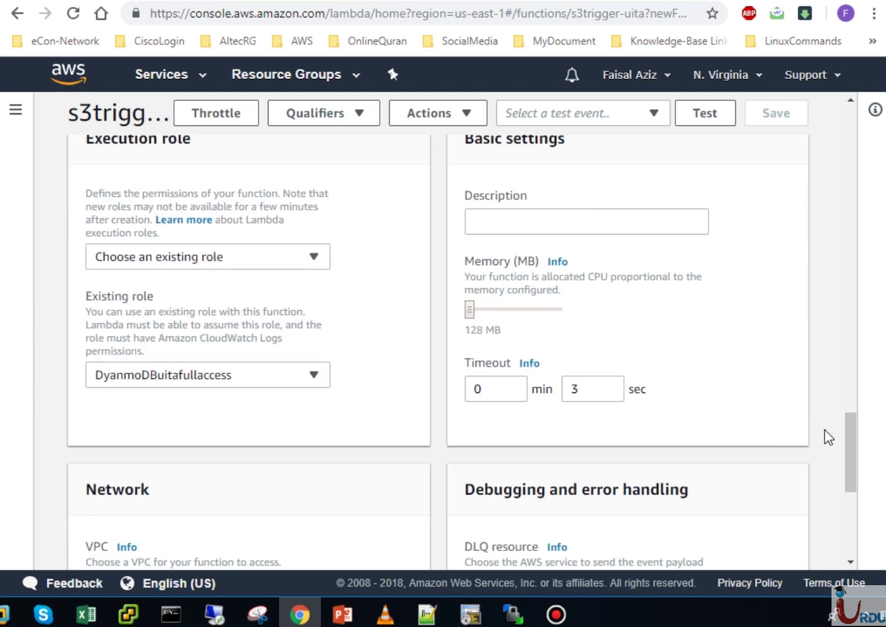
mouse_move(858, 449)
left_mouse_down()
mouse_move(857, 325)
mouse_move(857, 433)
left_mouse_up()
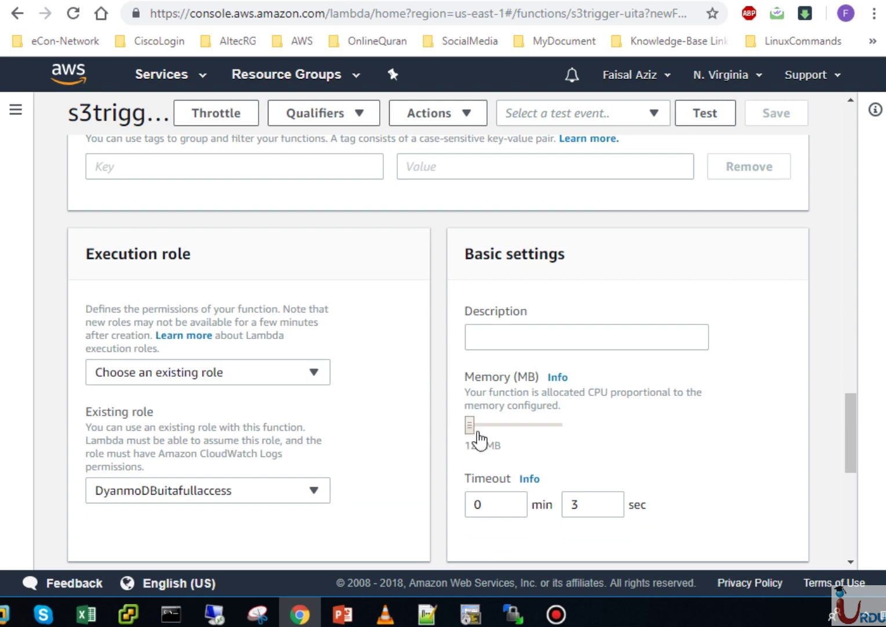
left_click_drag(855, 441, 855, 168)
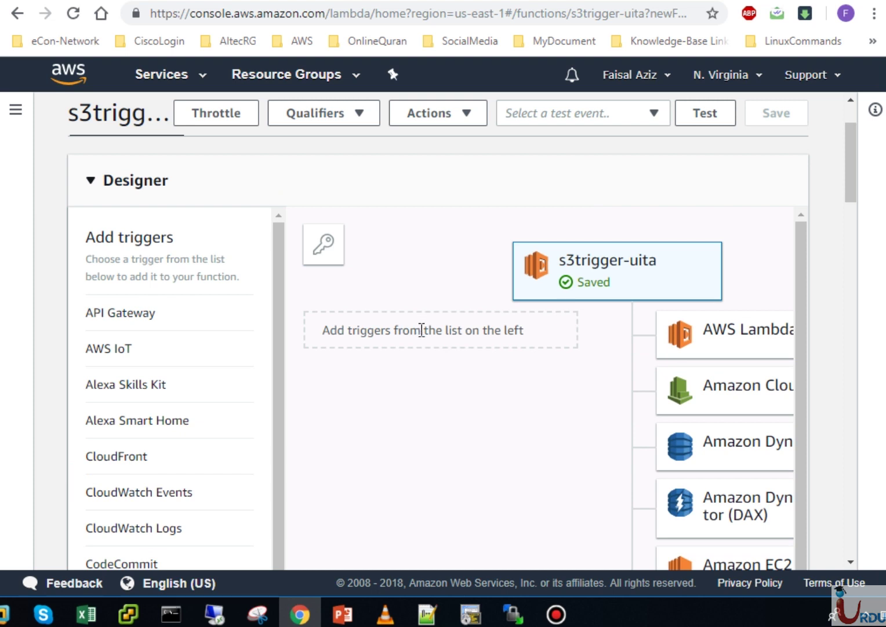
left_click_drag(283, 328, 282, 413)
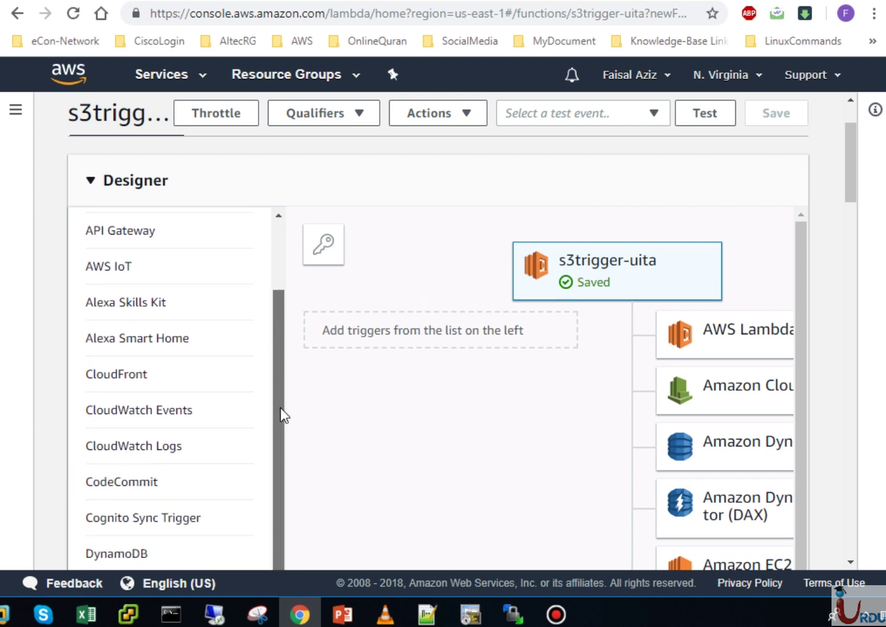
left_click_drag(852, 184, 852, 227)
left_click(144, 442)
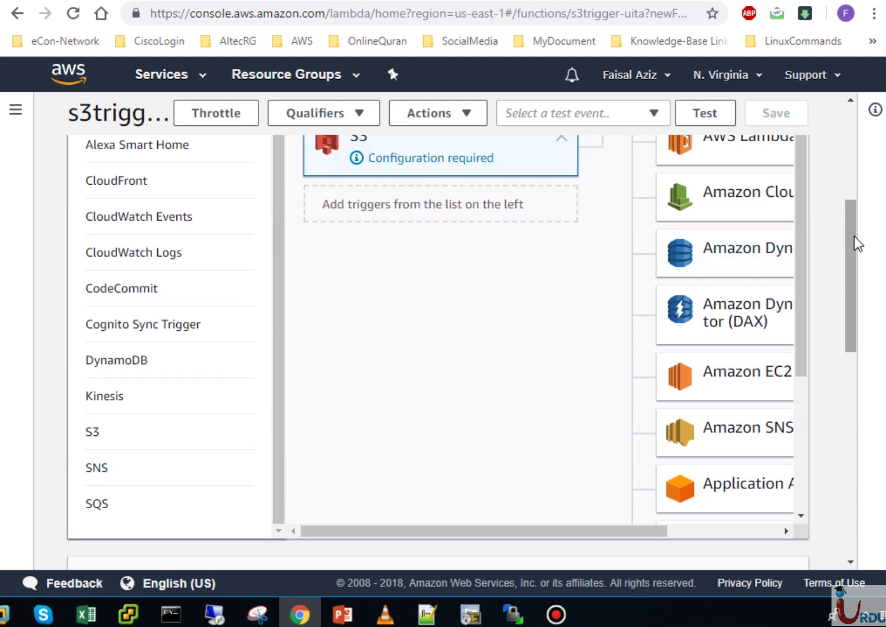
left_click_drag(857, 244, 855, 191)
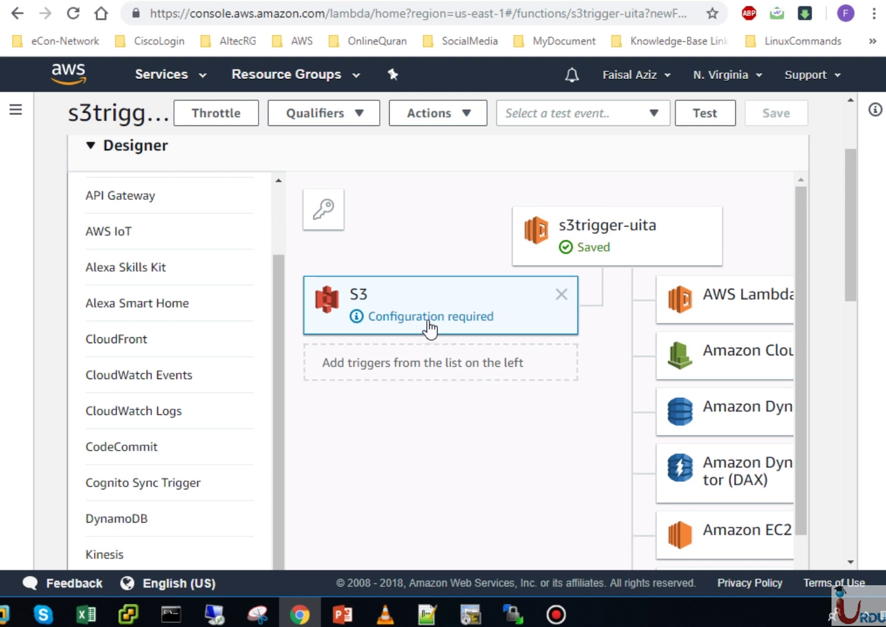
double_click(480, 322)
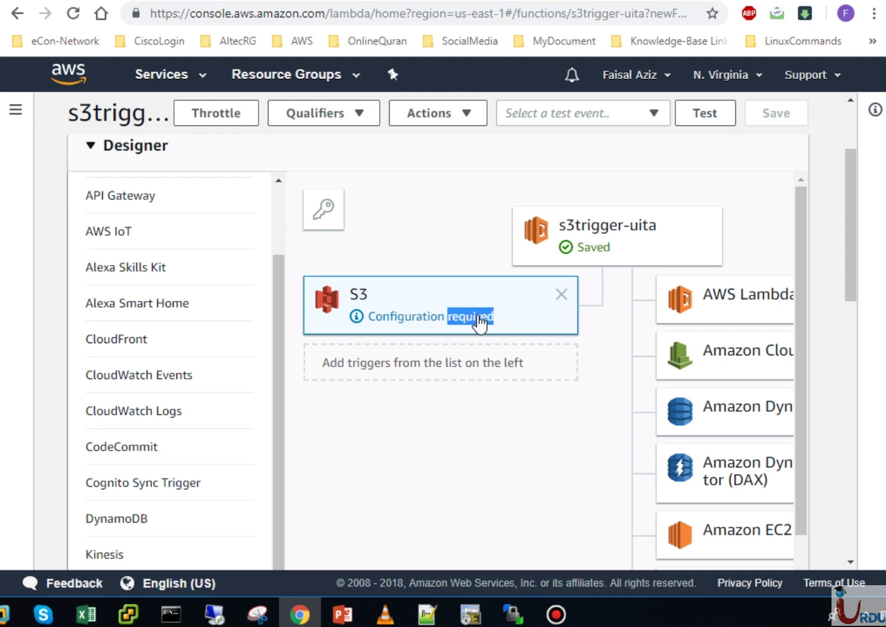
Step: Select uitabucket1 as the event source bucket of the S3 trigger
left_click_drag(853, 250, 860, 425)
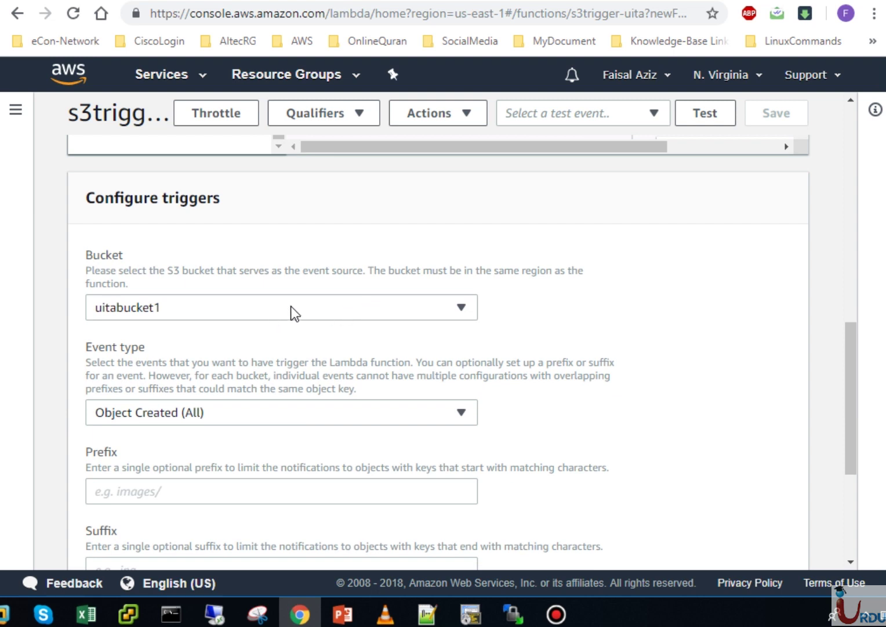
left_click(438, 323)
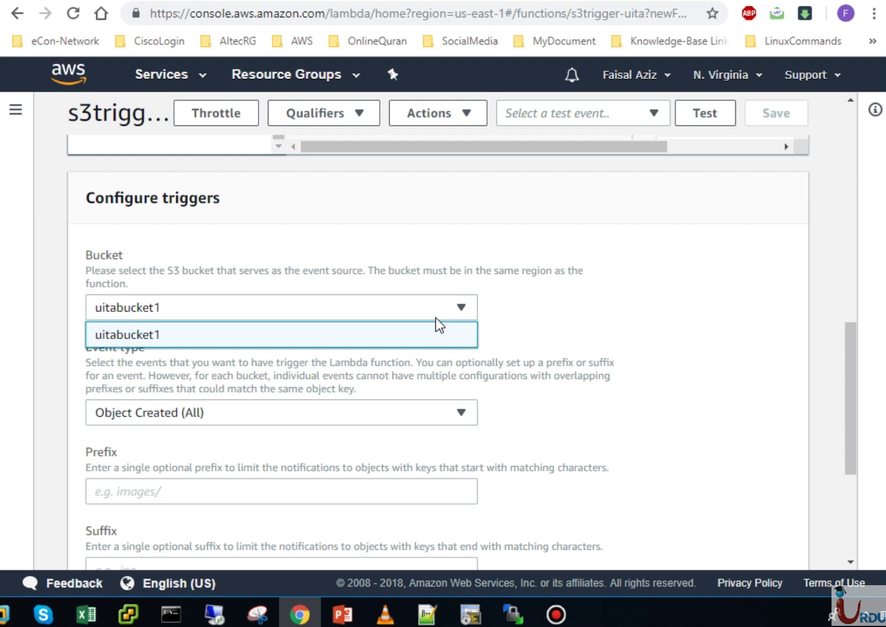
left_click(174, 335)
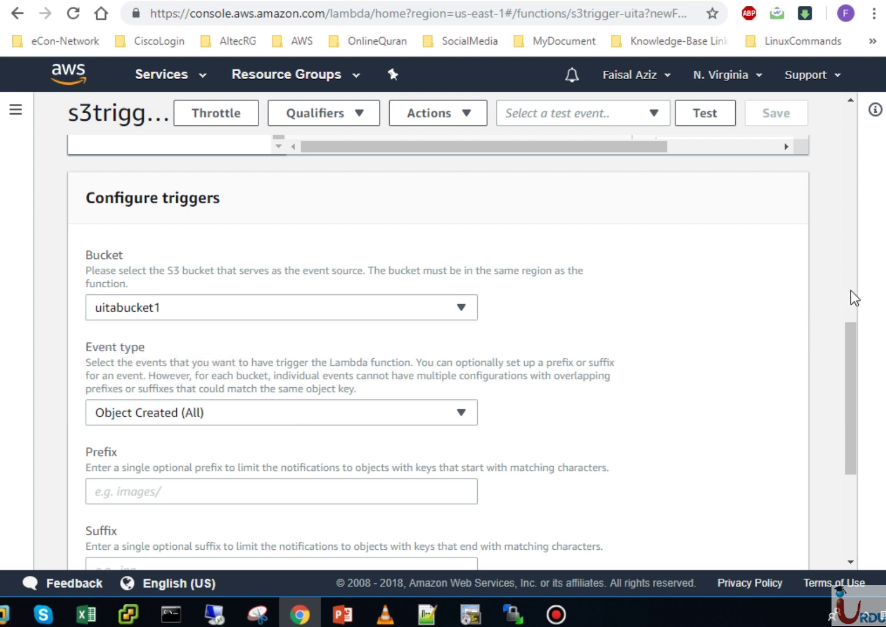
Step: Open the S3 console in a separate browser tab and switch to it, leaving the Lambda trigger configuration open
scroll(852, 318, "up", 10)
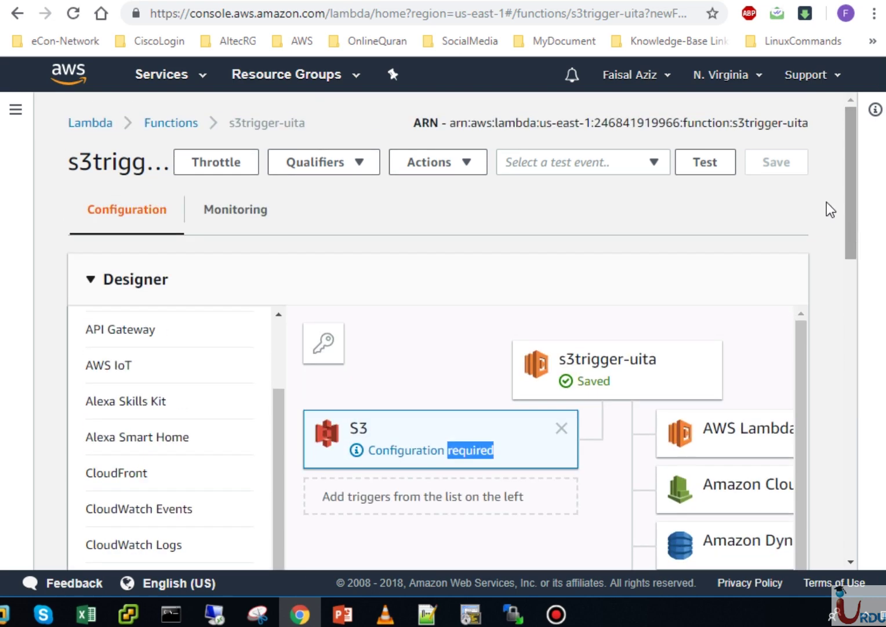
left_click(174, 76)
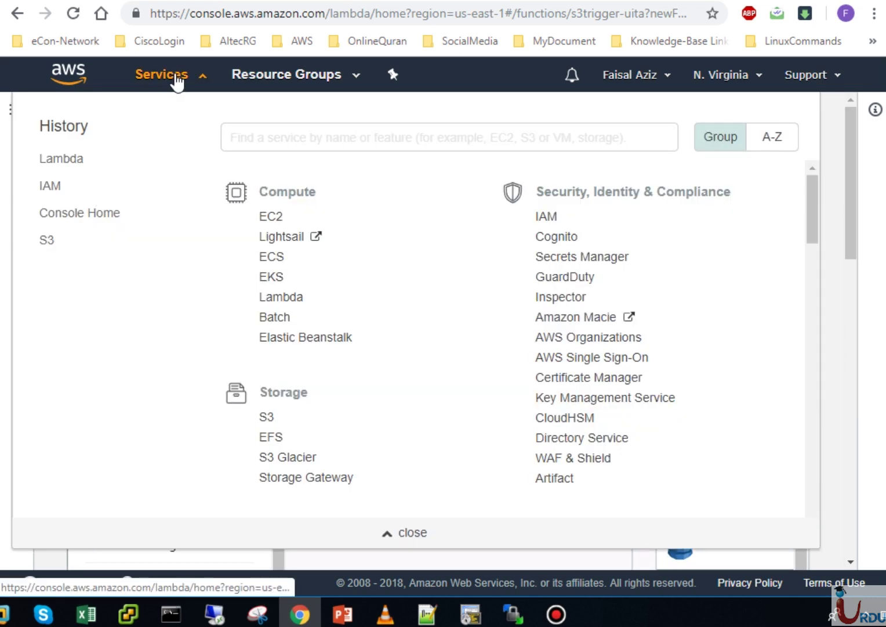
right_click(45, 245)
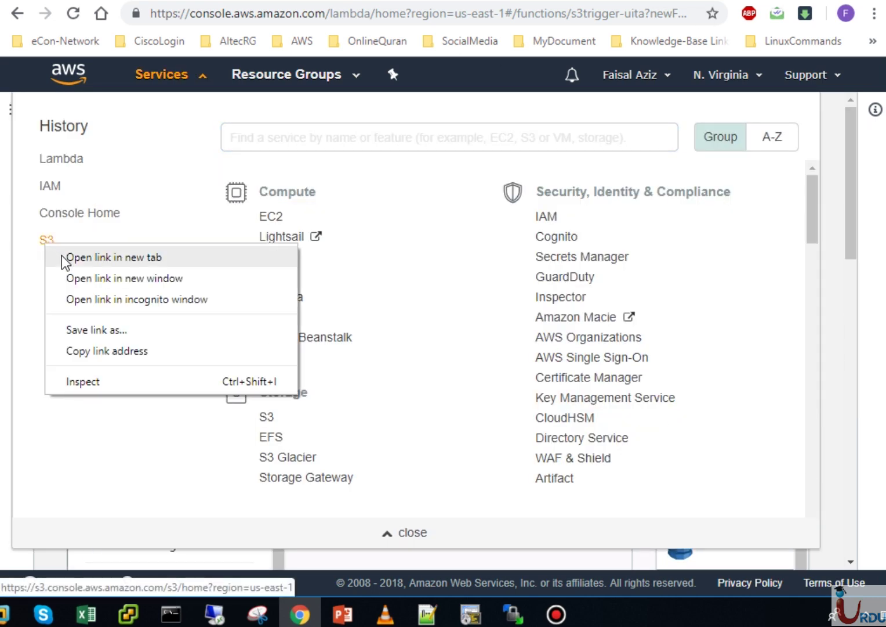
left_click(65, 257)
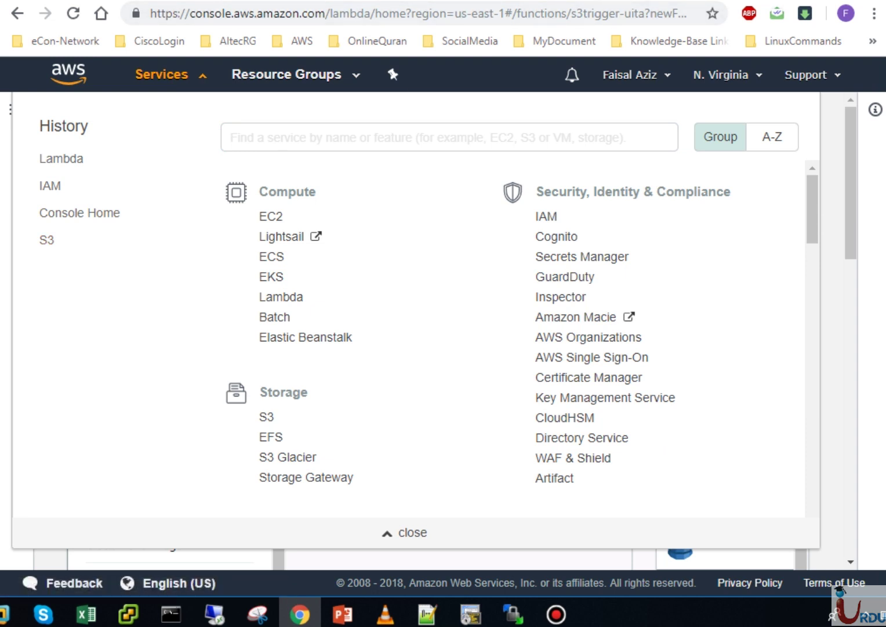
key("ctrl+Tab")
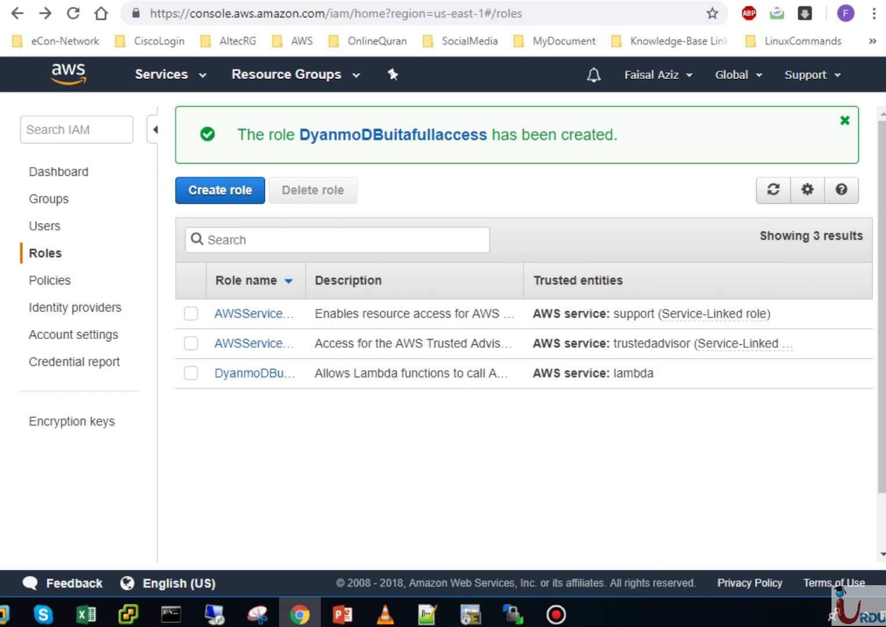
key("ctrl+Tab")
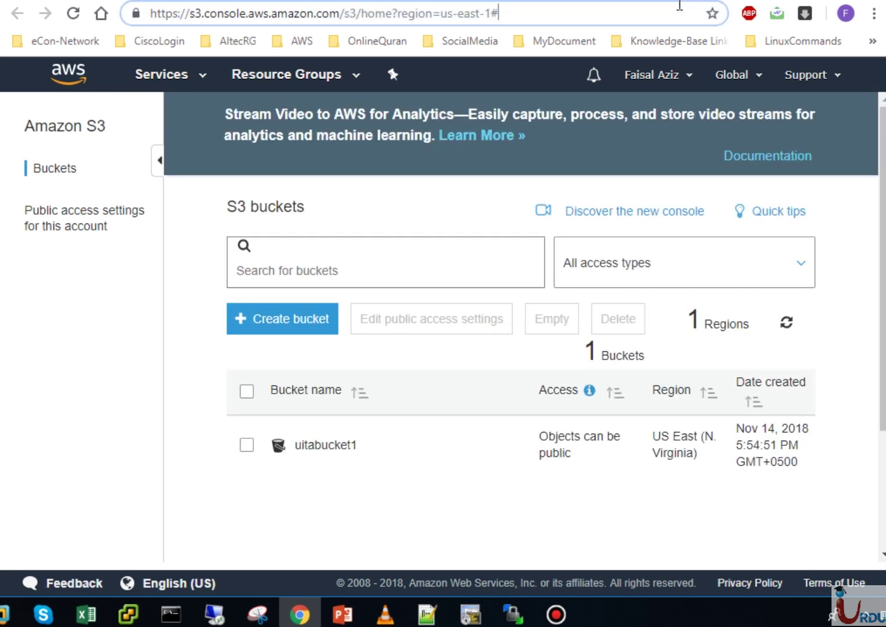
left_click(680, 6)
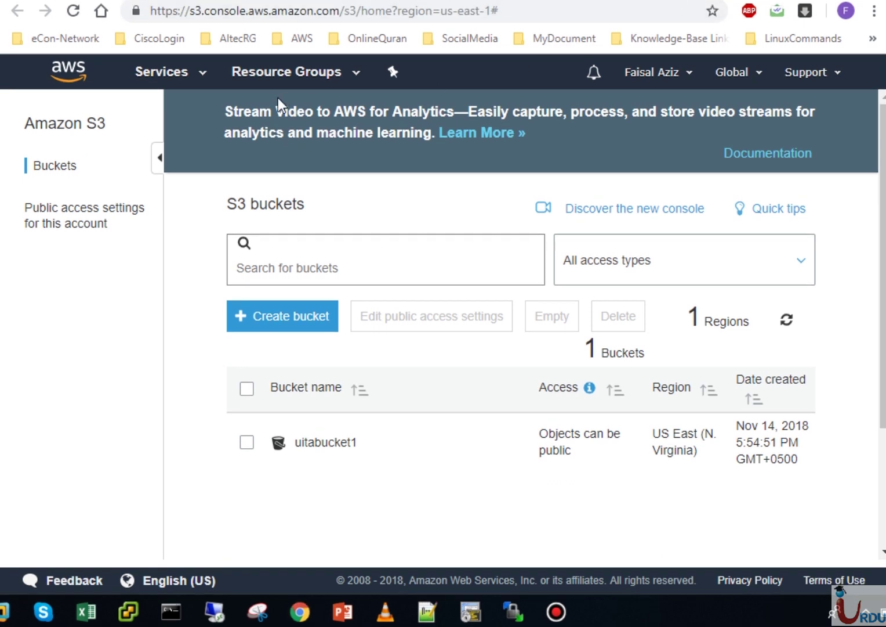
Step: Open the properties of uitabucket1 and go to its Events settings
left_click(336, 444)
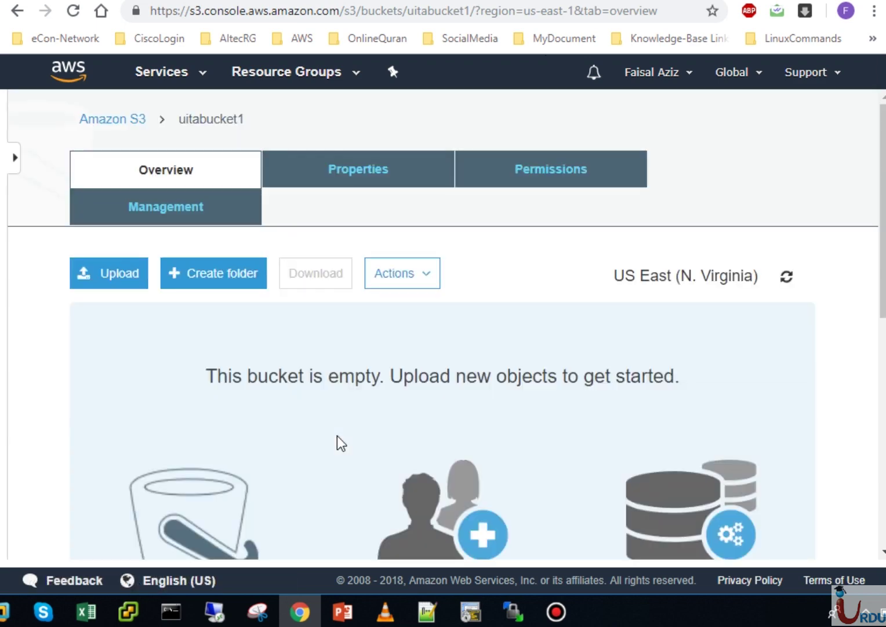
left_click(342, 180)
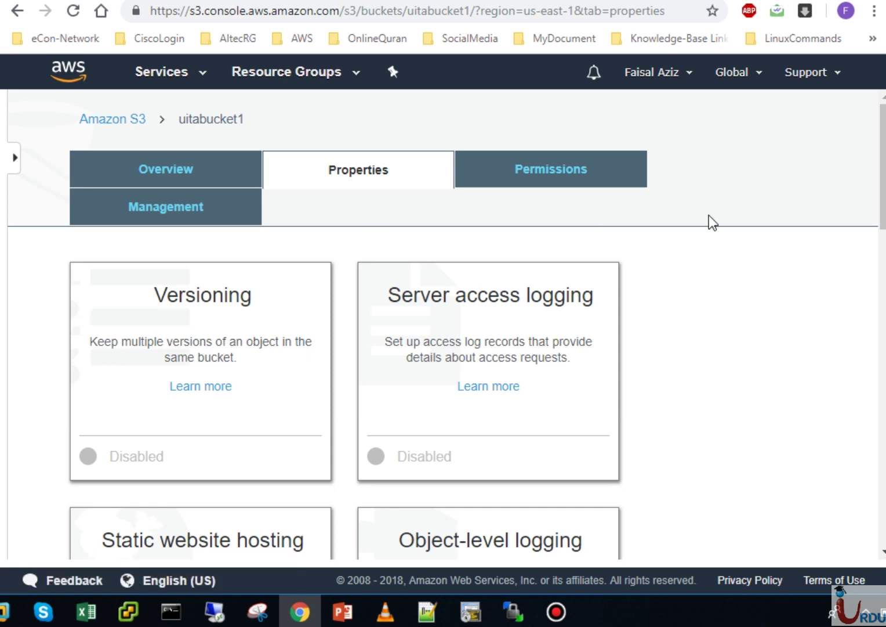
scroll(880, 234, "down", 7)
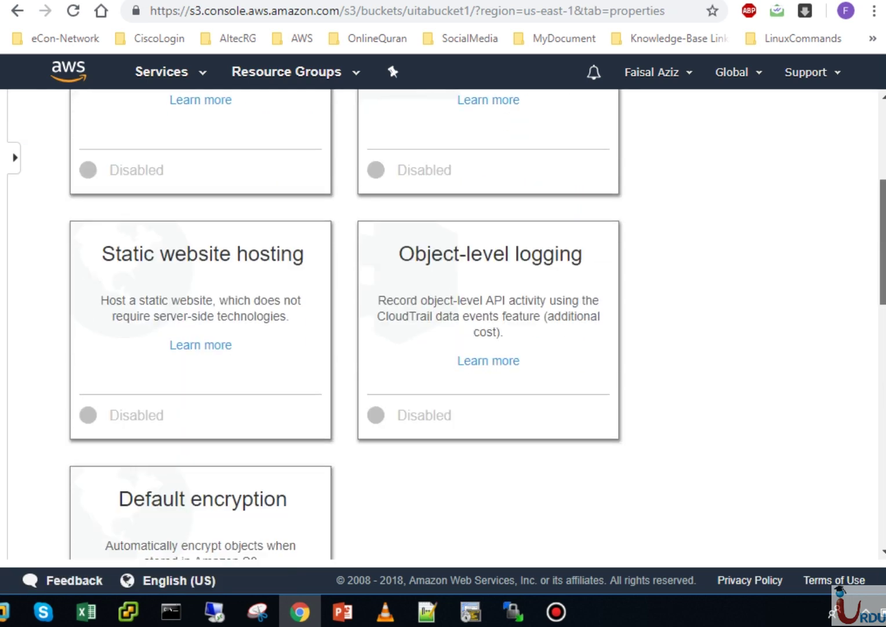
scroll(441, 325, "down", 10)
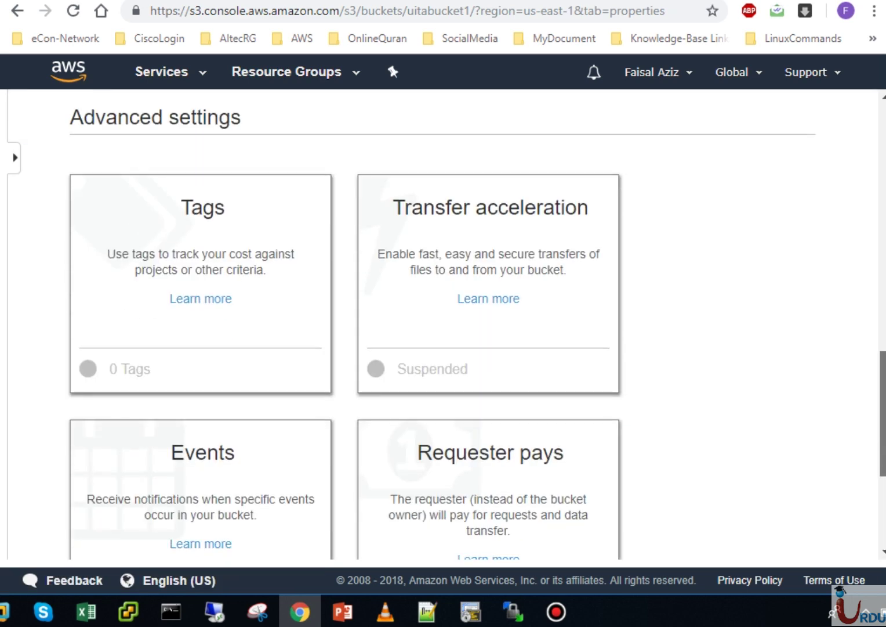
scroll(247, 402, "down", 1)
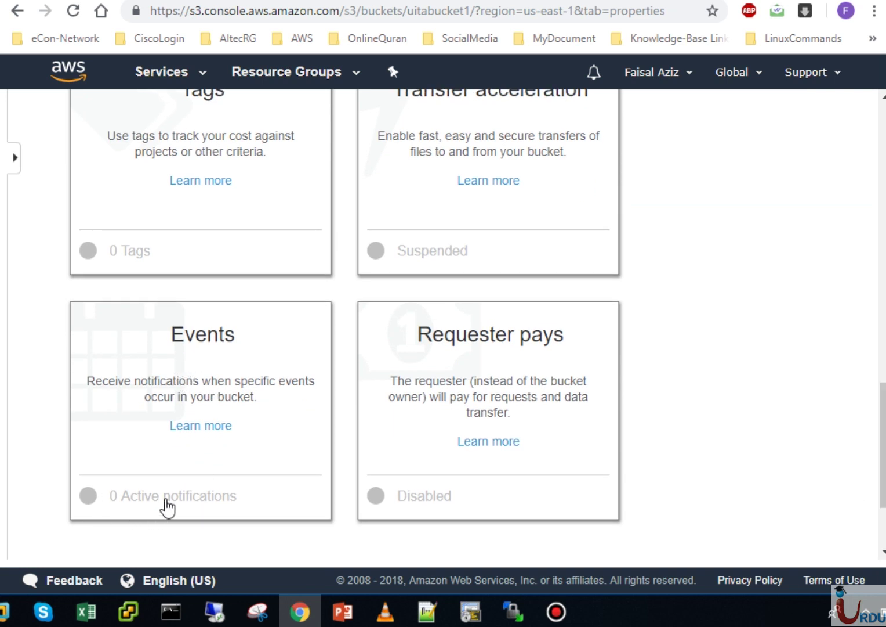
left_click(184, 403)
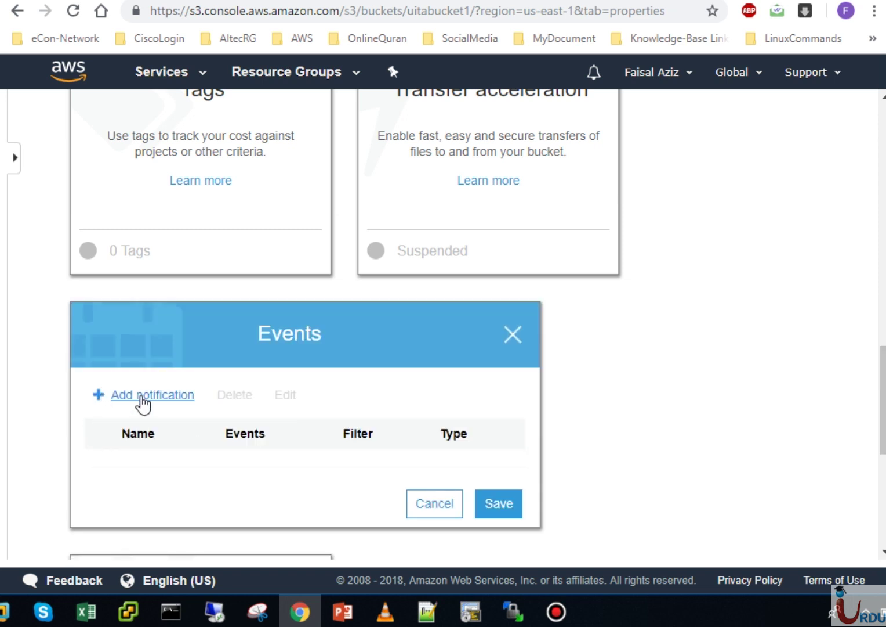
left_click(117, 399)
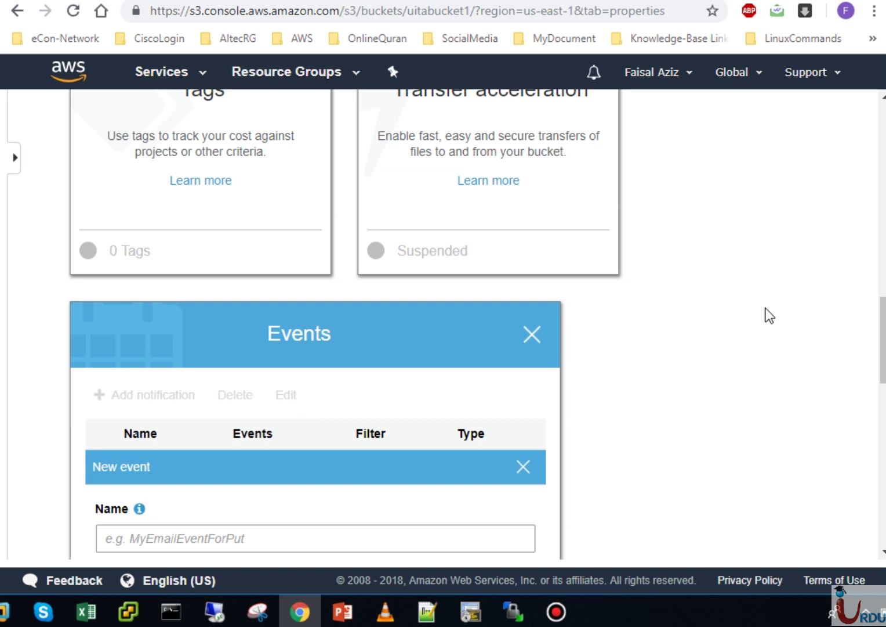
left_click_drag(883, 328, 883, 388)
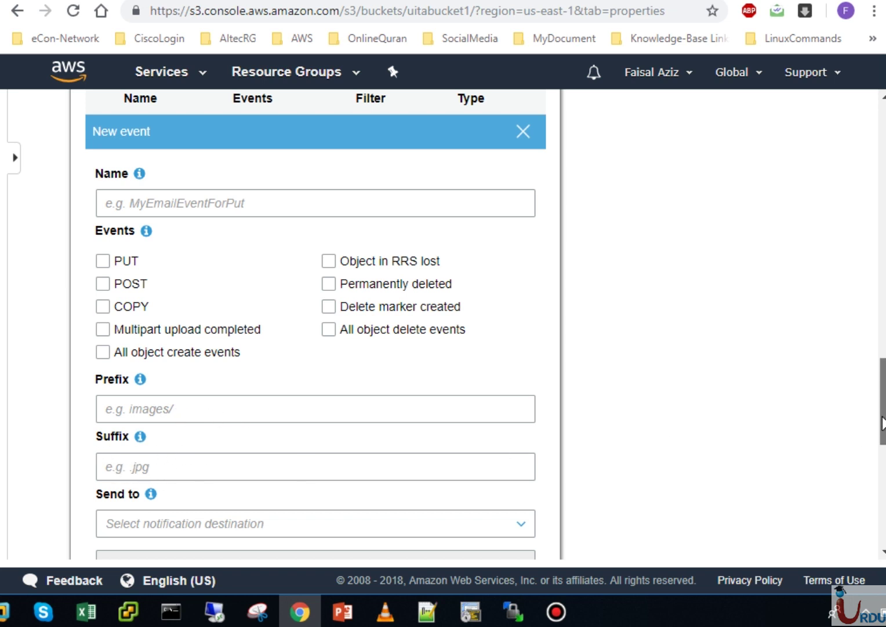
left_click_drag(882, 423, 882, 452)
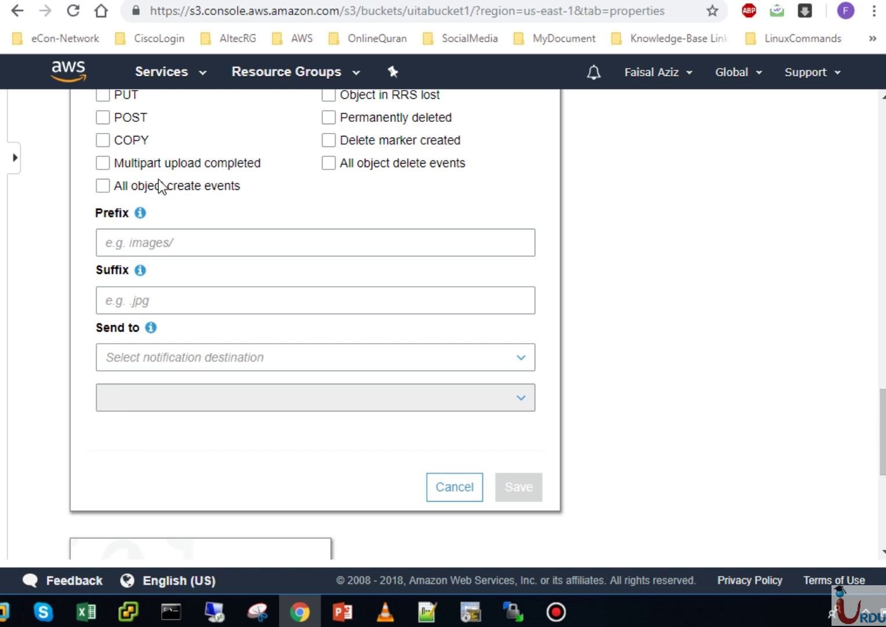
left_click(292, 358)
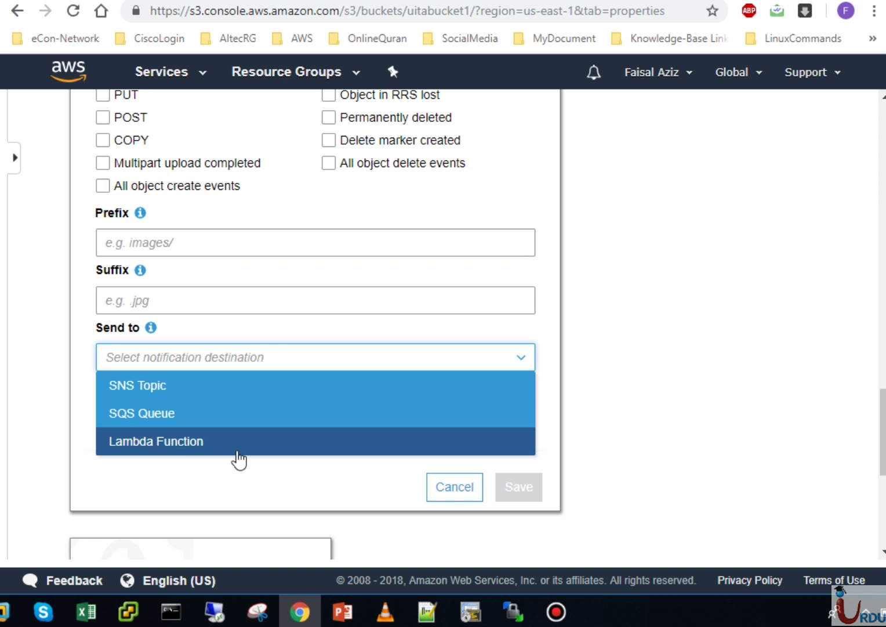
left_click(199, 442)
left_click(302, 420)
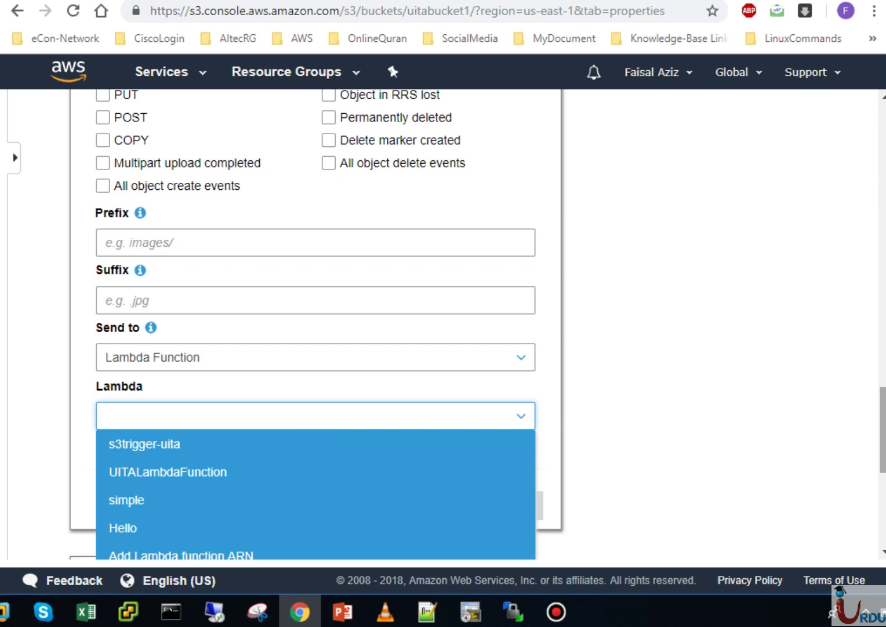
scroll(524, 294, "down", 2)
left_click(509, 288)
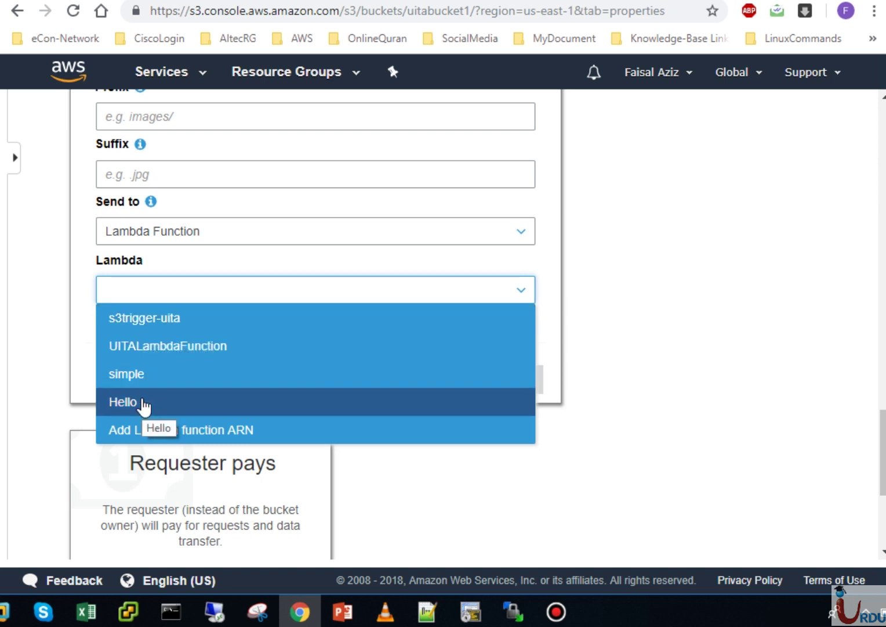
left_click(145, 320)
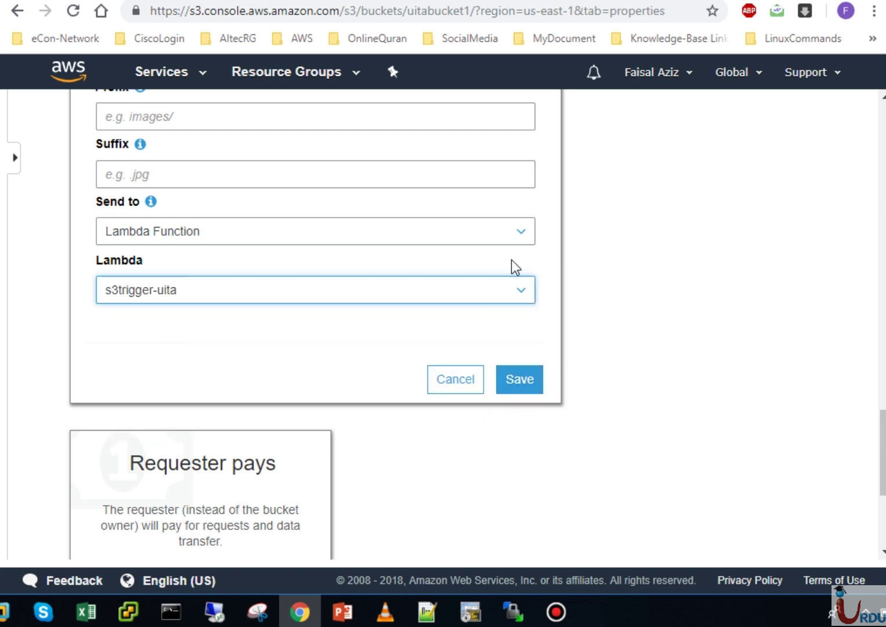
left_click(473, 381)
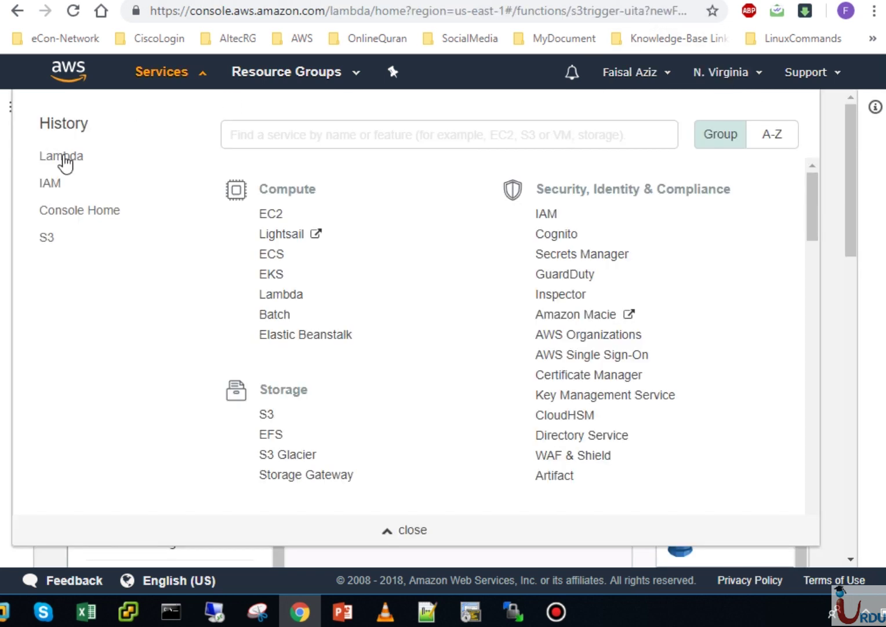
Step: Return to the s3trigger-uita trigger configuration in the Lambda console and choose Object Created (All) as the event type
left_click(6, 252)
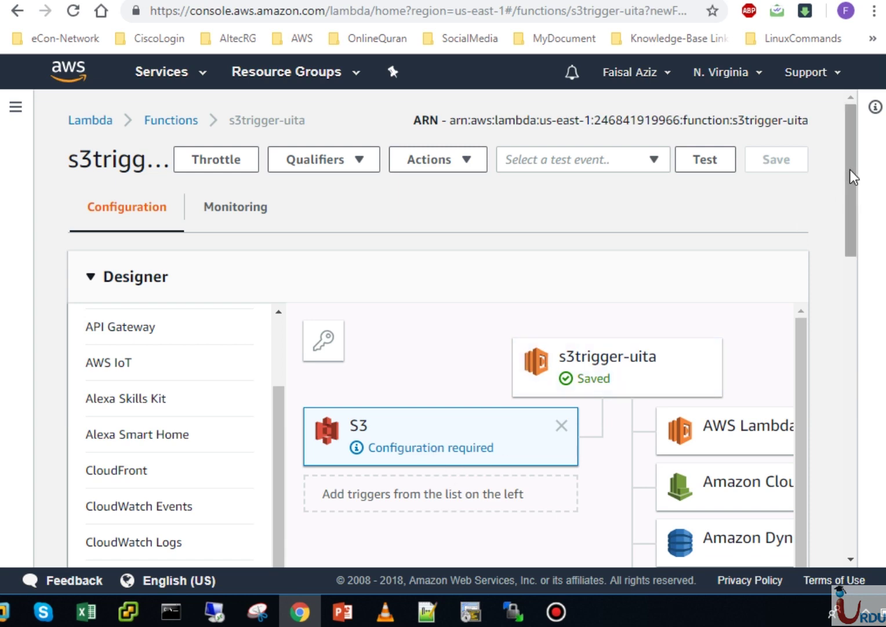
left_click_drag(850, 170, 865, 409)
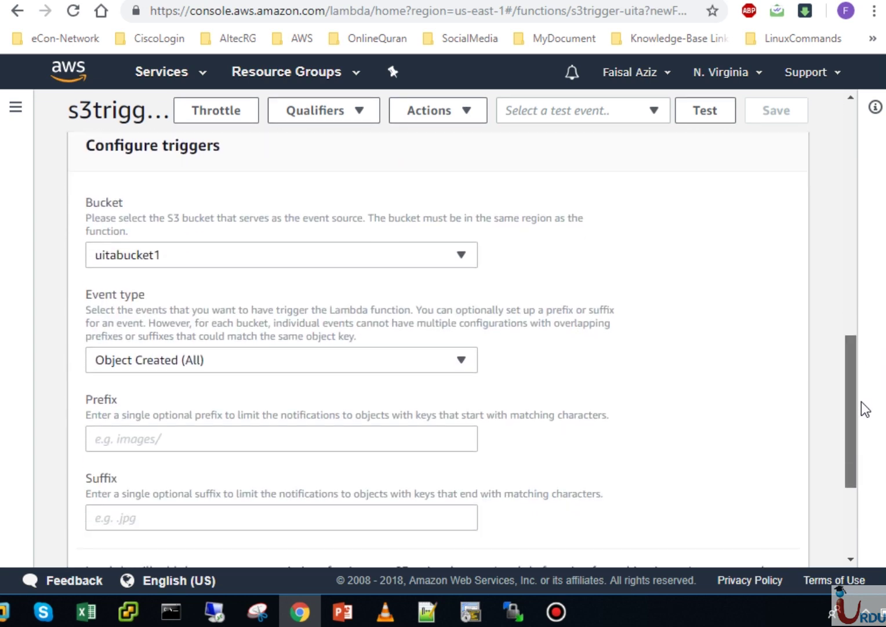
left_click(463, 256)
left_click(462, 257)
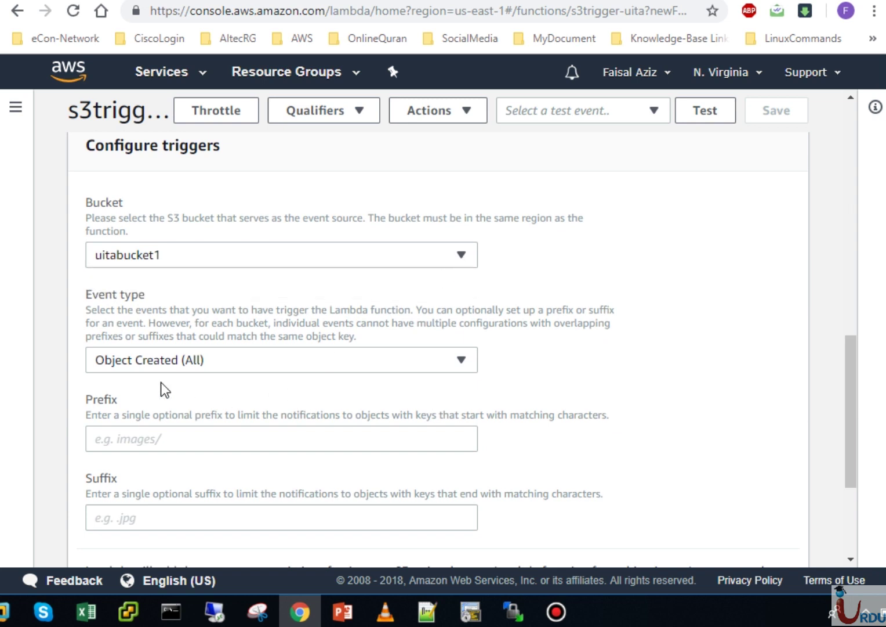
left_click(333, 363)
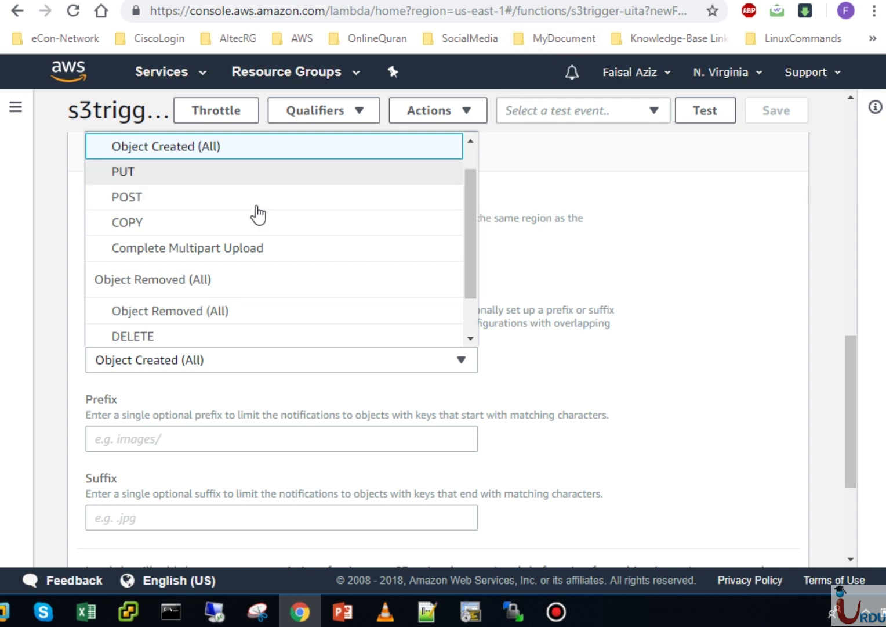
left_click(187, 152)
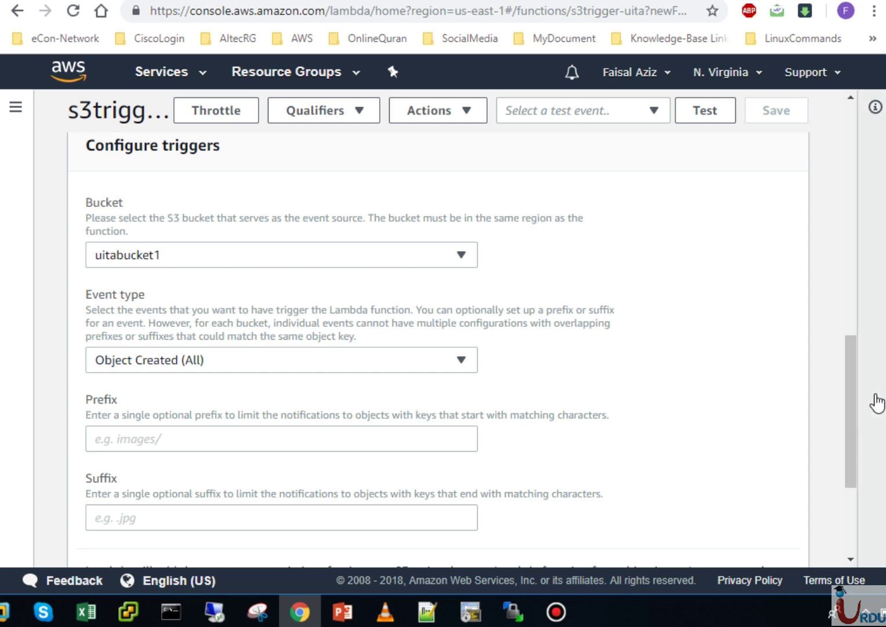
Step: Add the enabled S3 trigger without prefix or suffix and save the s3trigger-uita function
left_click_drag(849, 407, 852, 446)
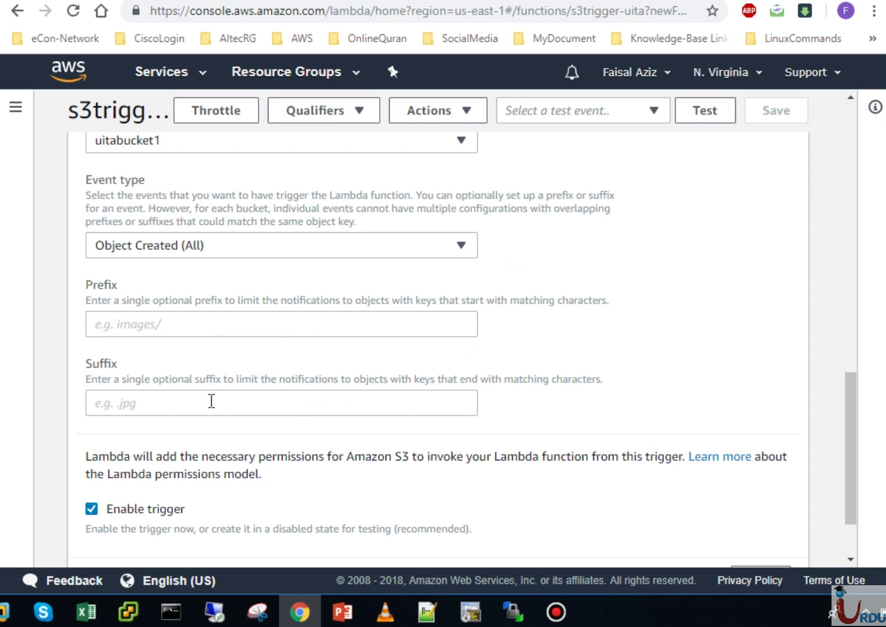
left_click_drag(852, 445, 854, 493)
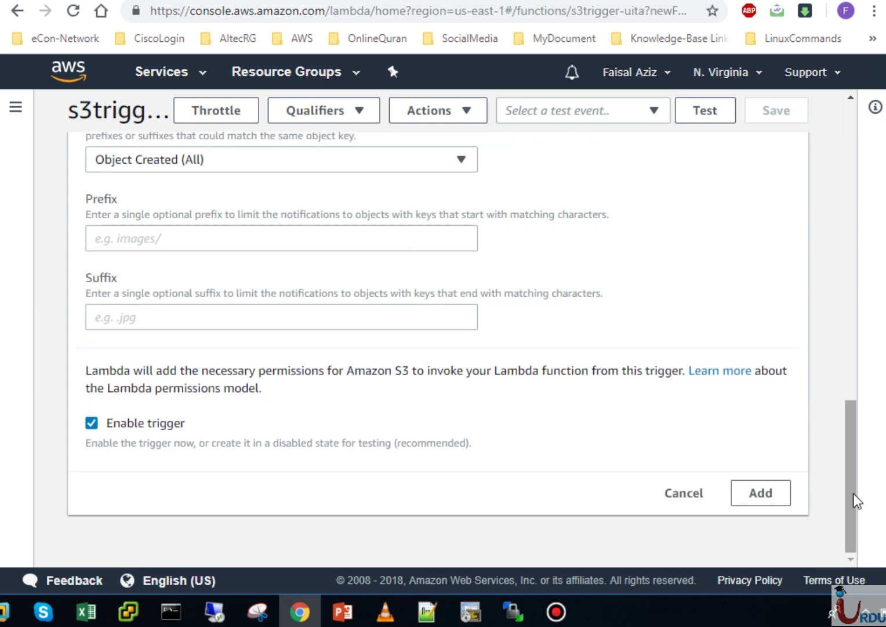
left_click(758, 488)
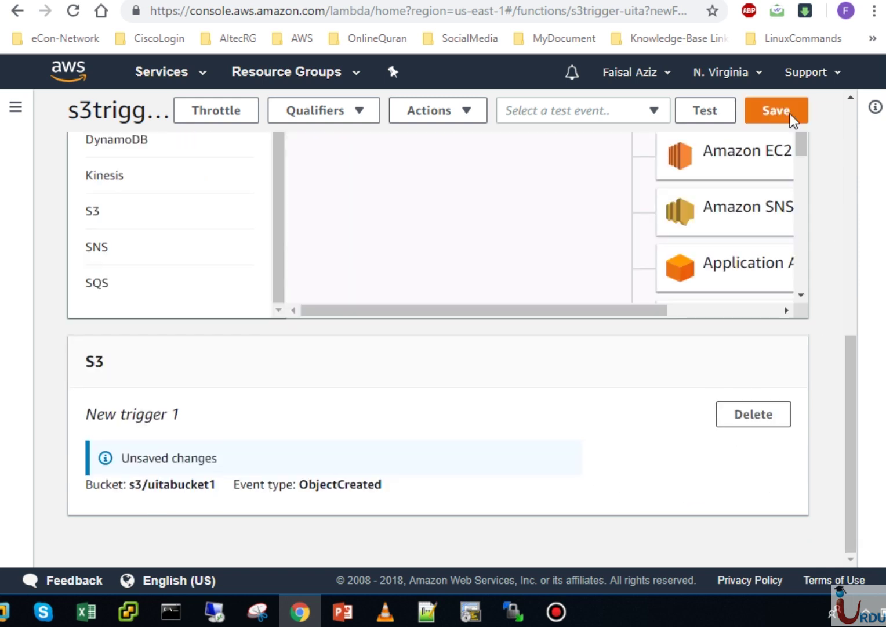
left_click(850, 191)
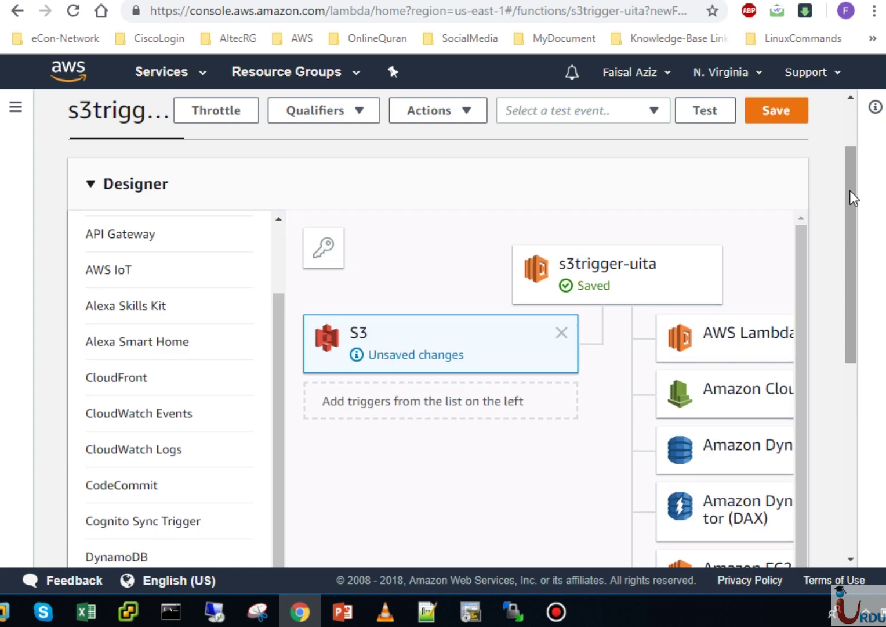
left_click(775, 111)
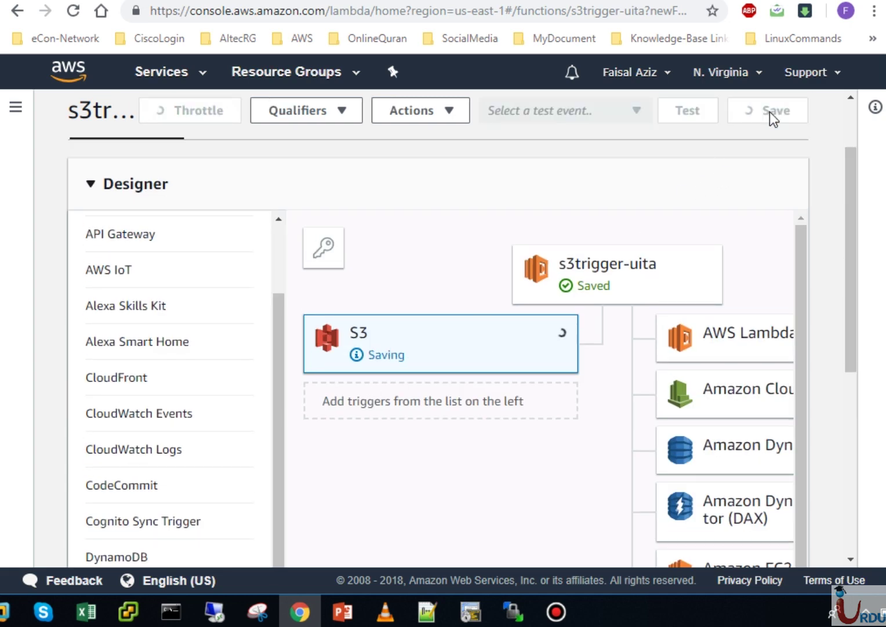
Step: Switch back to the uitabucket1 properties in S3, reload the page and check the bucket's active event notifications
key("ctrl+Tab")
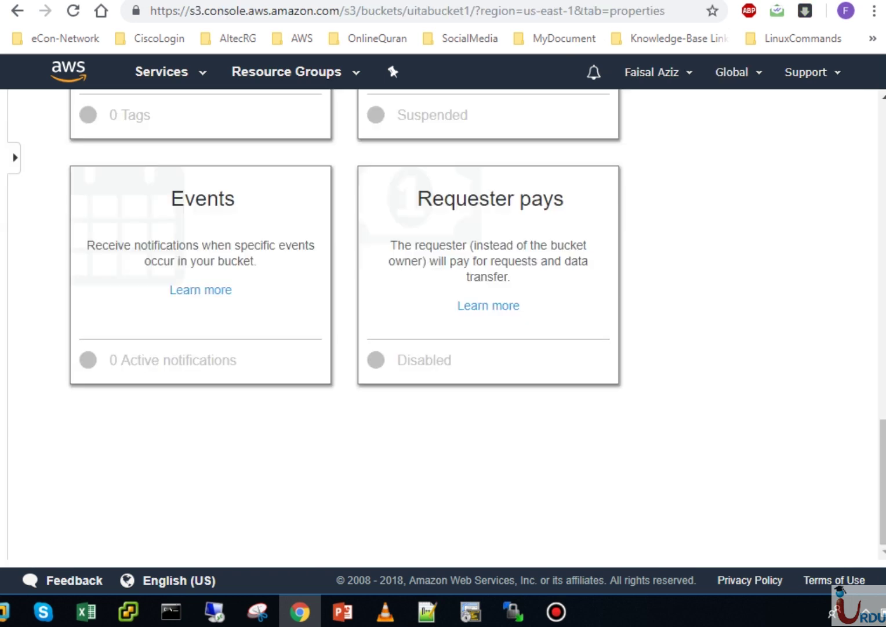
left_click(74, 12)
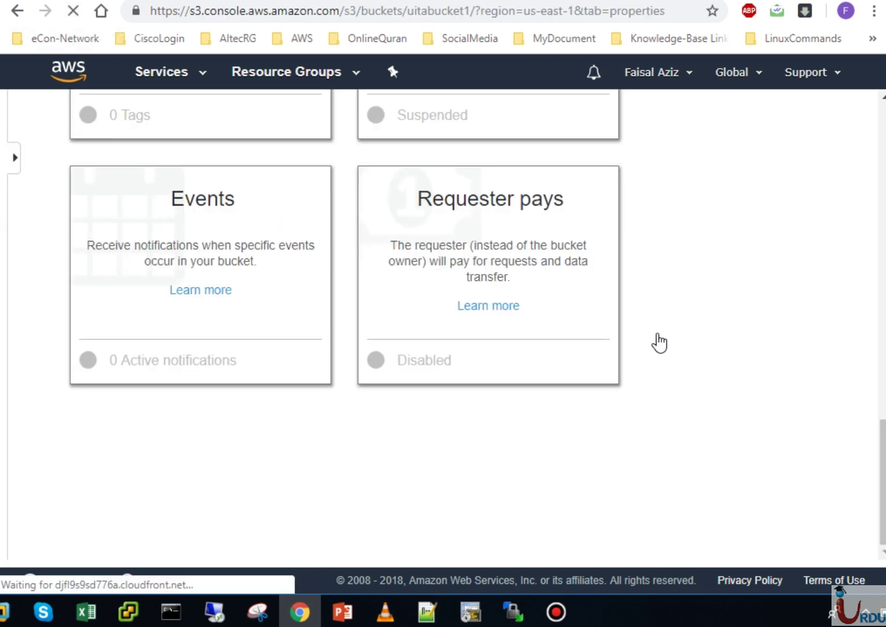
scroll(884, 350, "down", 12)
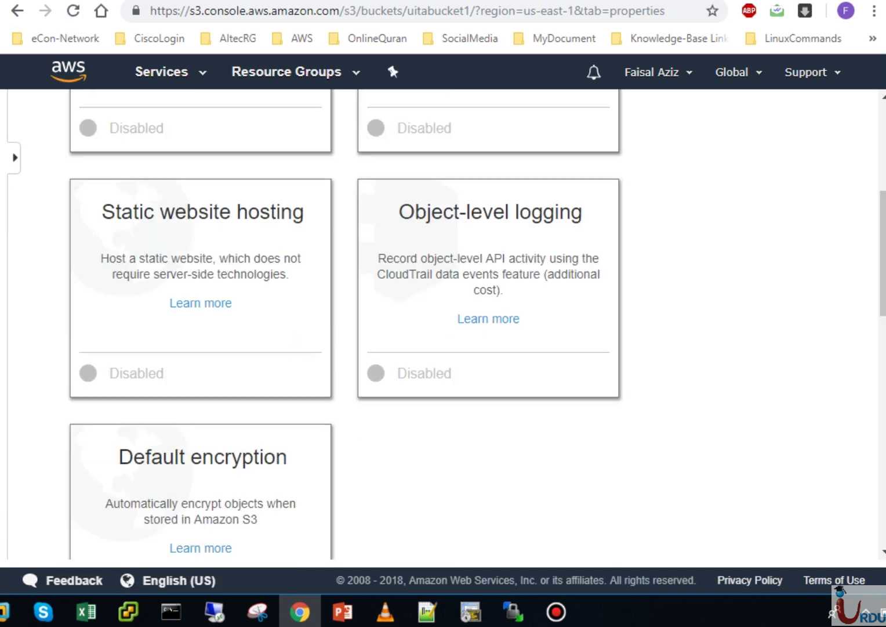
scroll(476, 325, "down", 2)
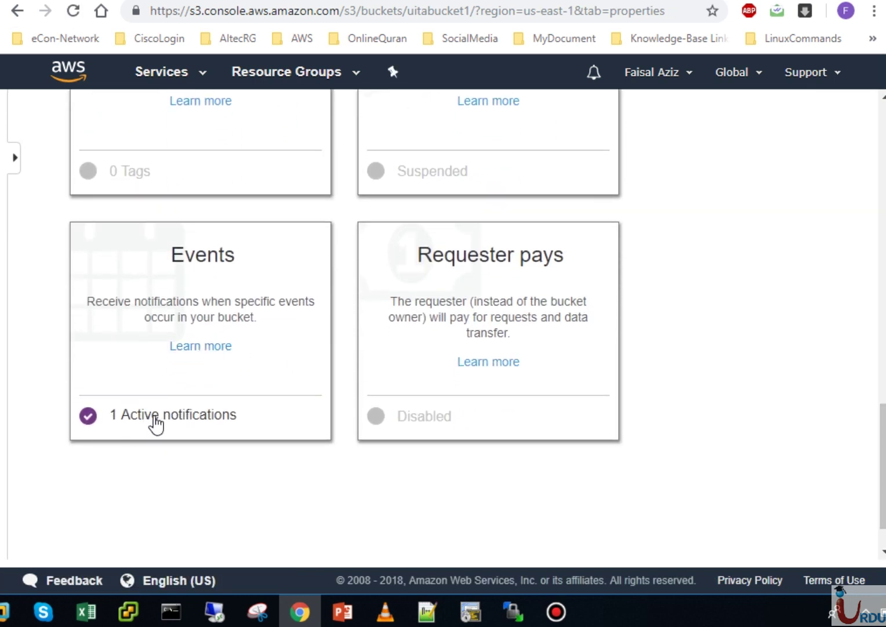
Step: Inspect the event notification listed in the Events settings of uitabucket1 and close the settings without changes
left_click(154, 416)
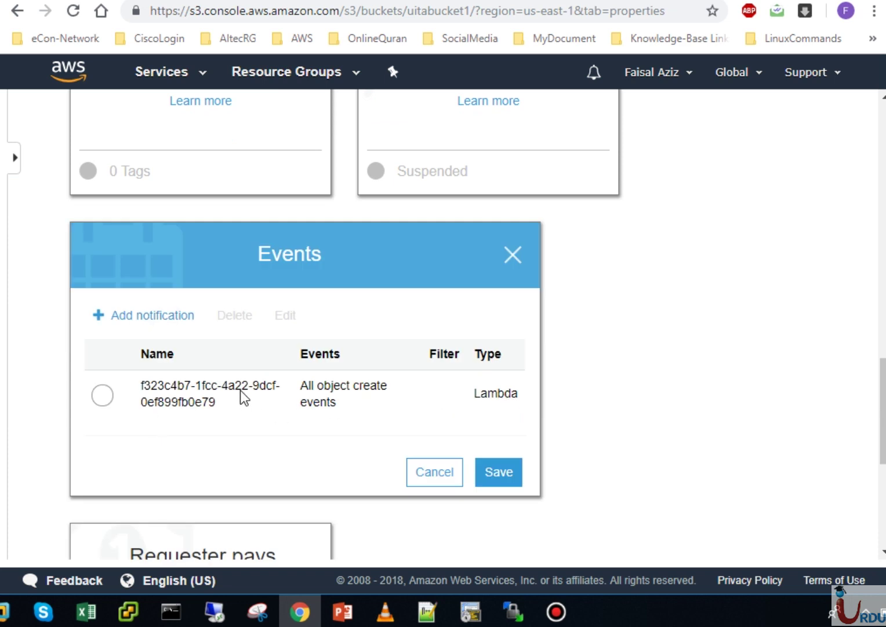
left_click(445, 470)
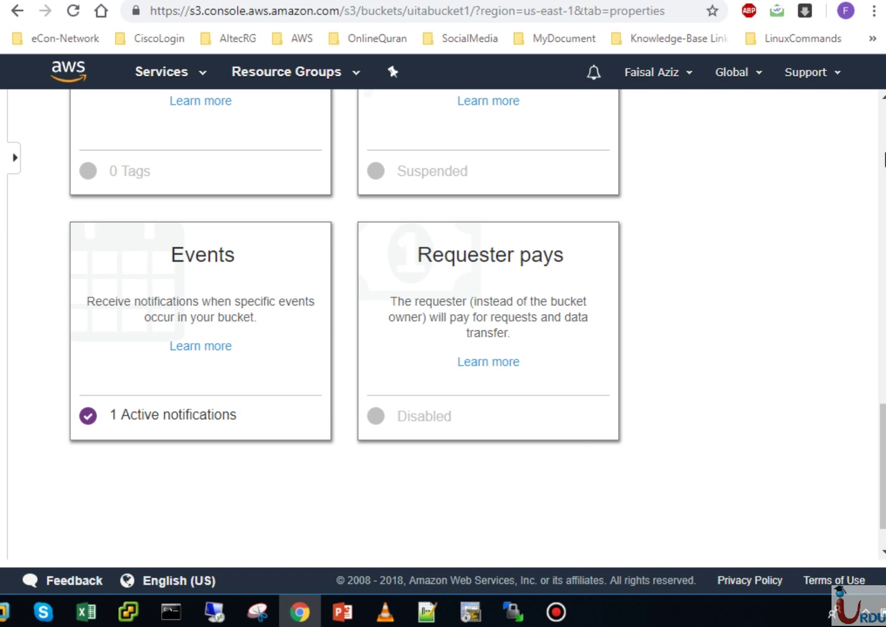
scroll(882, 163, "up", 15)
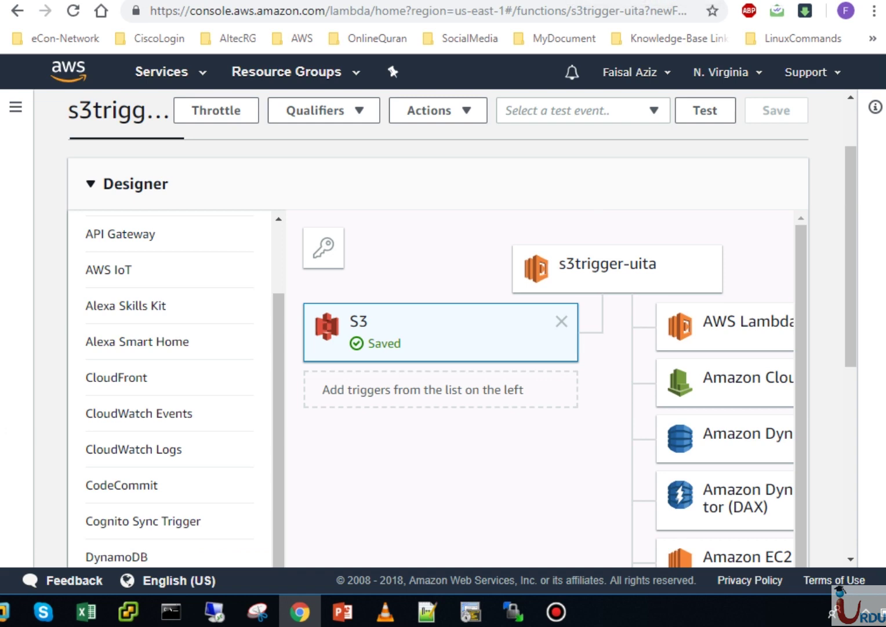
Step: Return to the Lambda console, select the s3trigger-uita function in the designer and review its function code
left_click(605, 268)
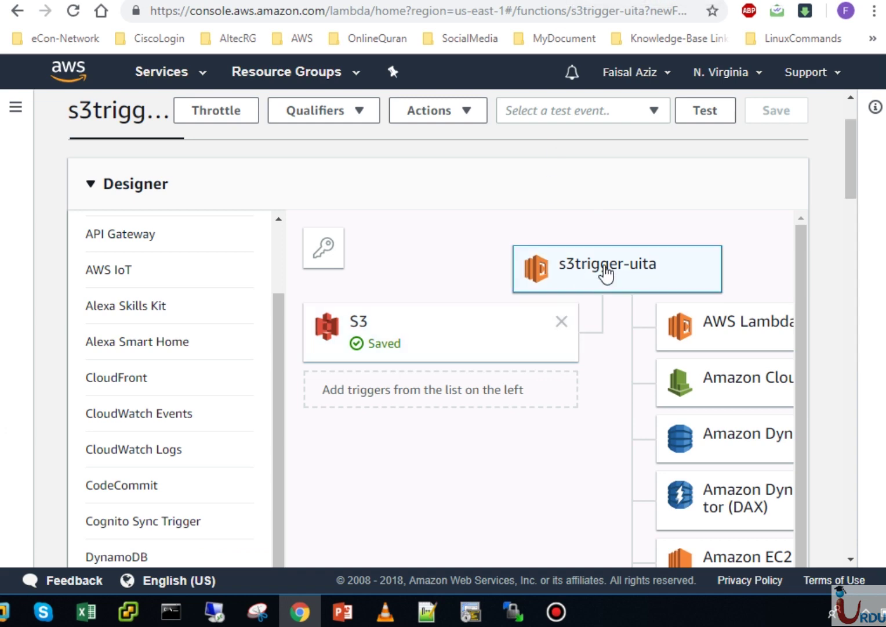
left_click_drag(851, 189, 853, 320)
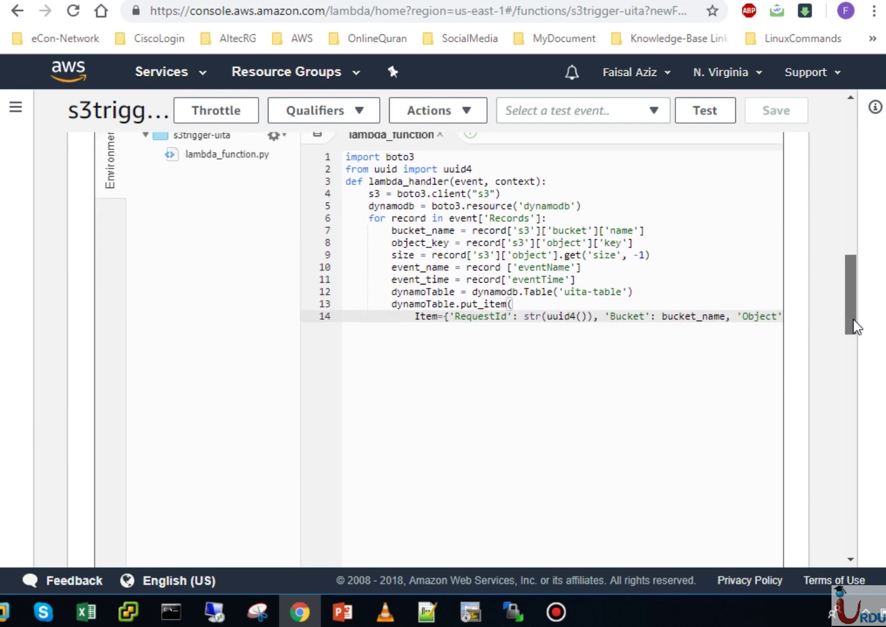
left_click_drag(853, 319, 851, 286)
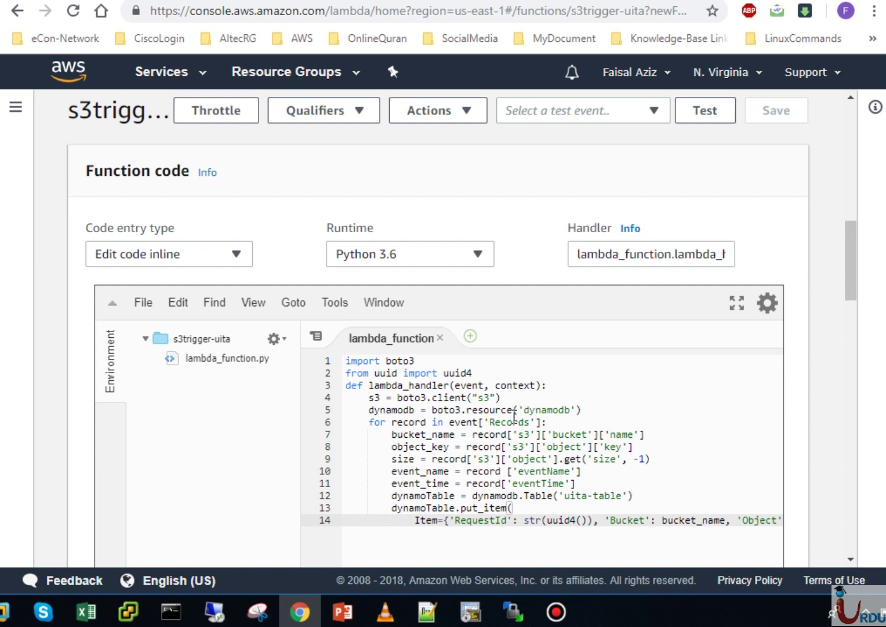
Step: Create a new test event named re from the Hello World template with its default key-value content
left_click(709, 111)
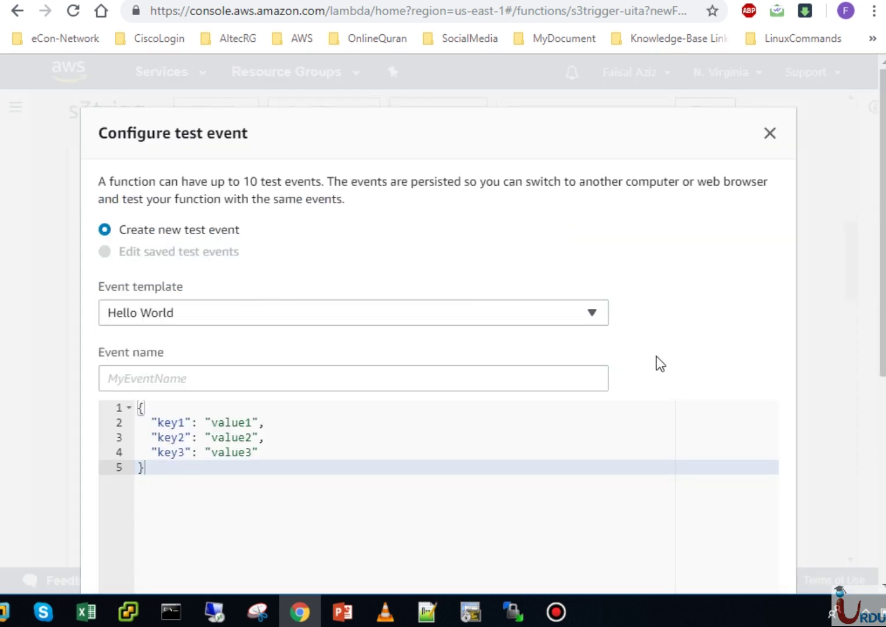
scroll(723, 310, "down", 2)
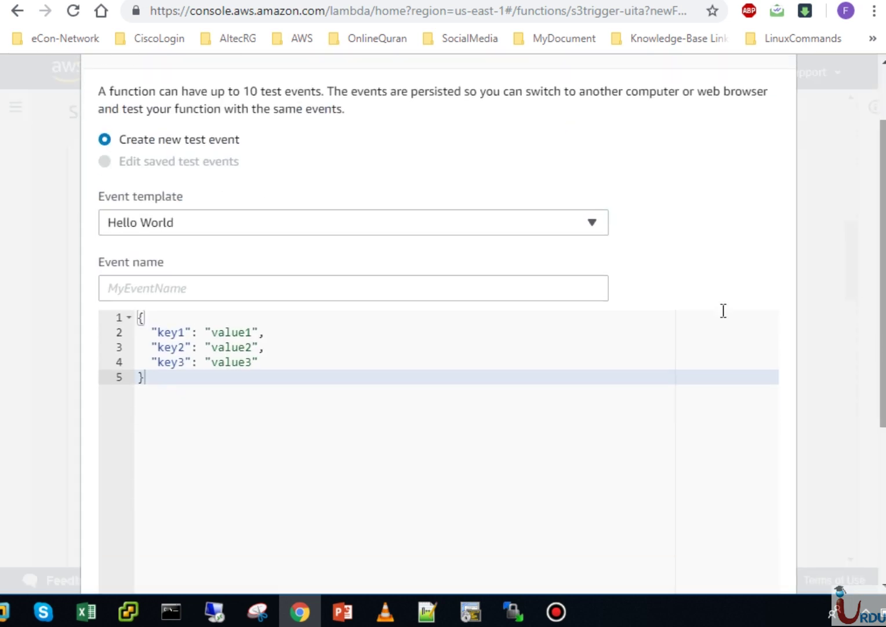
left_click(551, 288)
type("re")
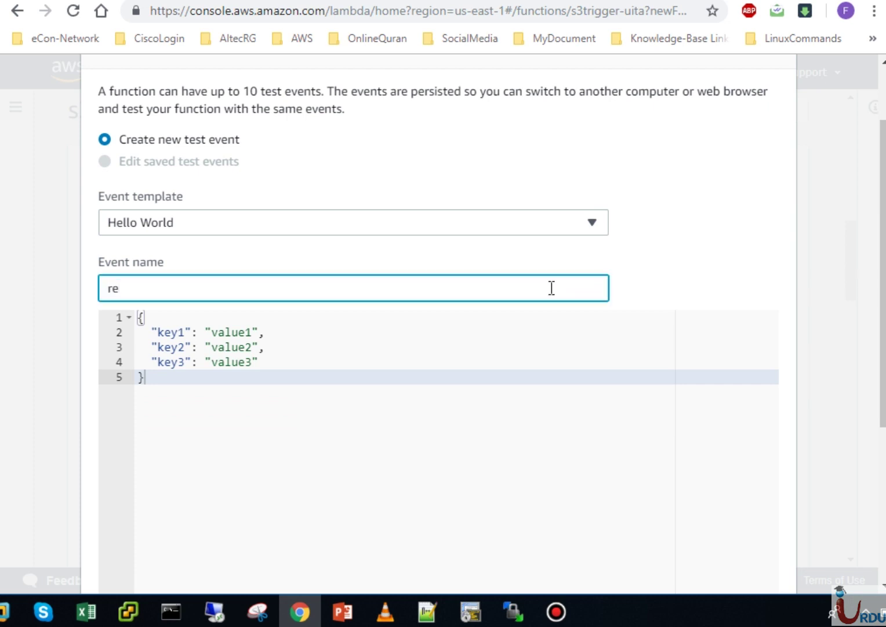
scroll(880, 471, "down", 5)
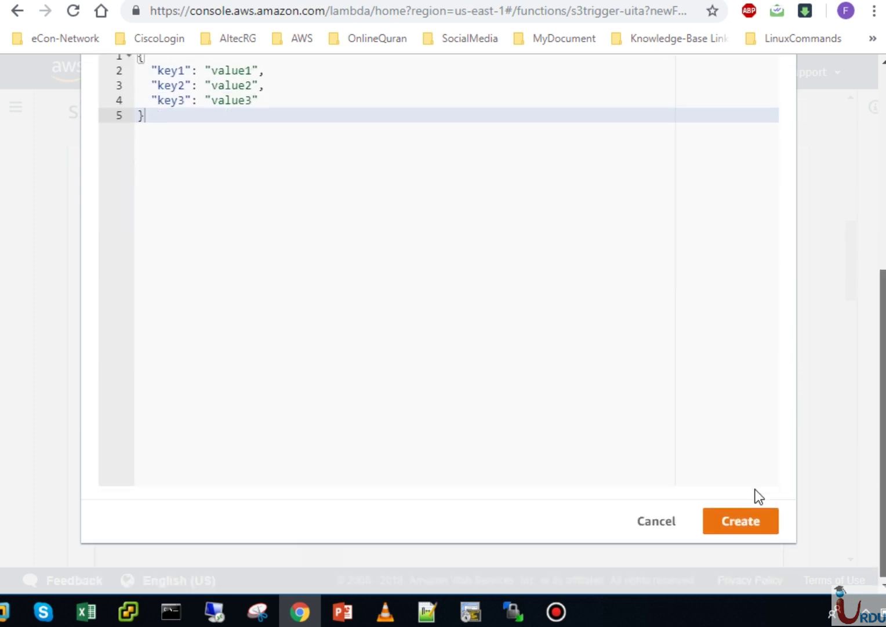
left_click(752, 524)
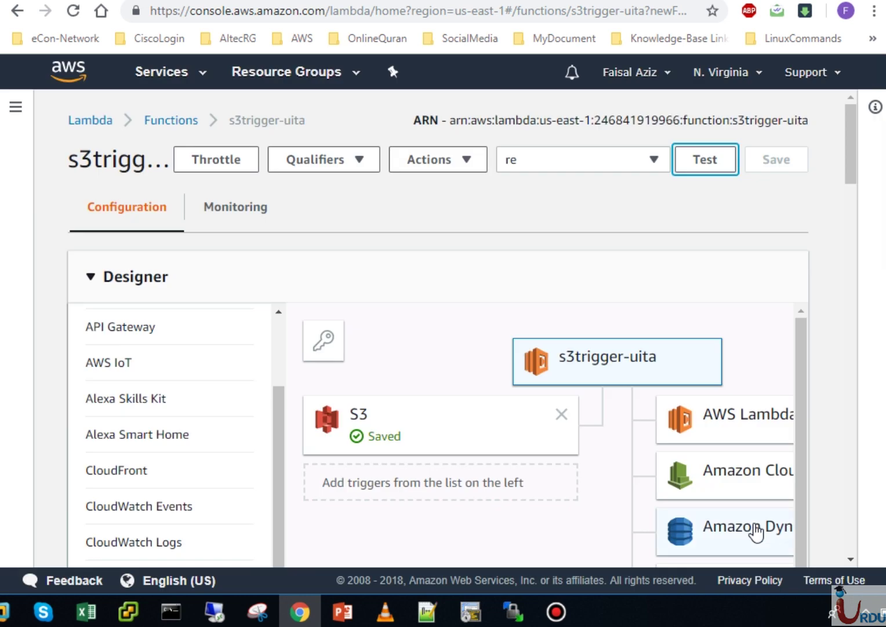
Step: Test the s3trigger-uita function with the re event, examine the execution details and dismiss the result
left_click(718, 167)
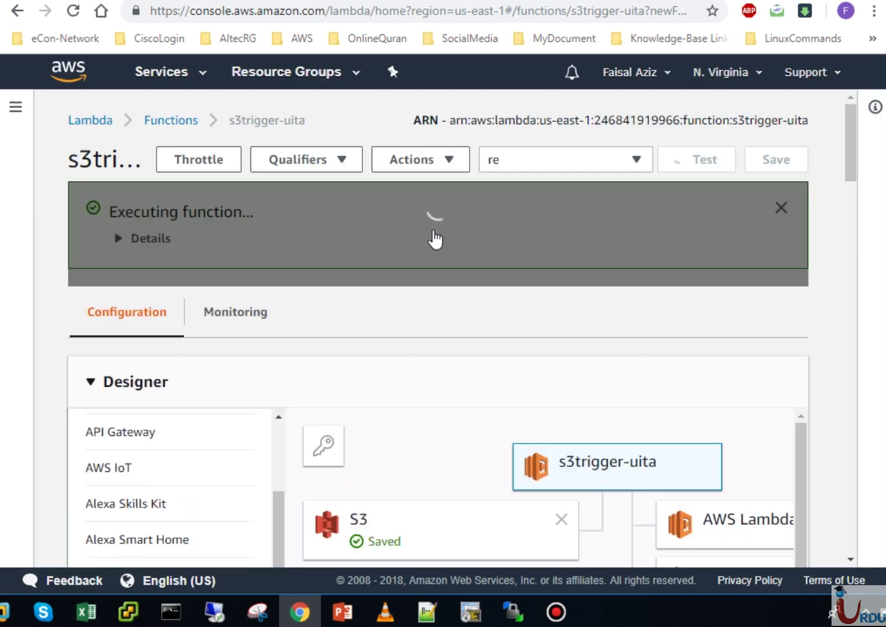
left_click(120, 239)
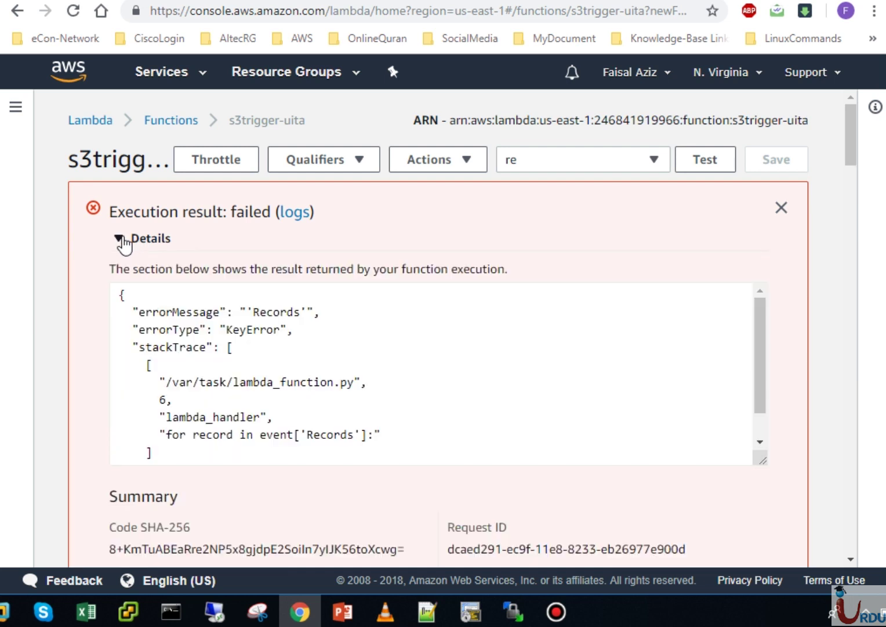
left_click_drag(301, 313, 256, 317)
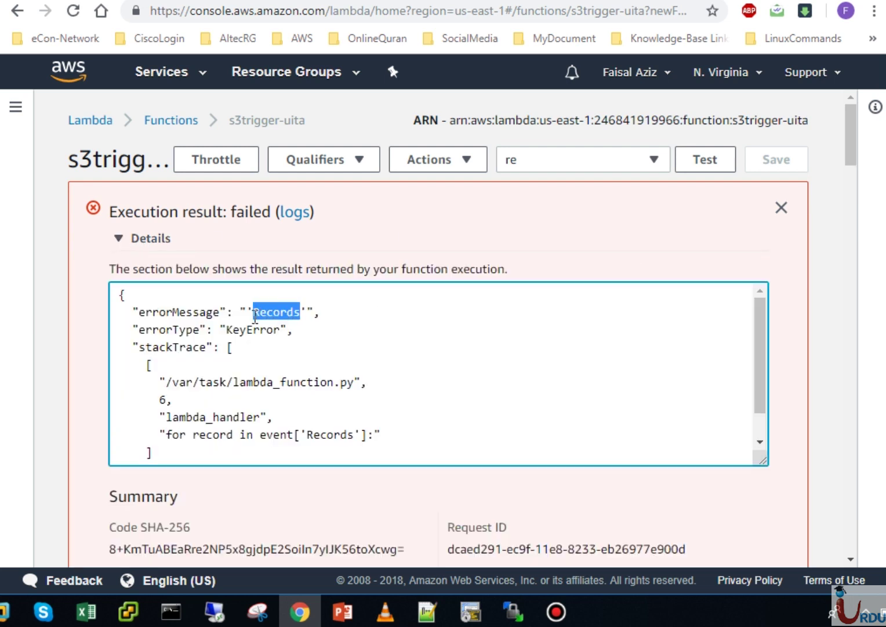
left_click(255, 317)
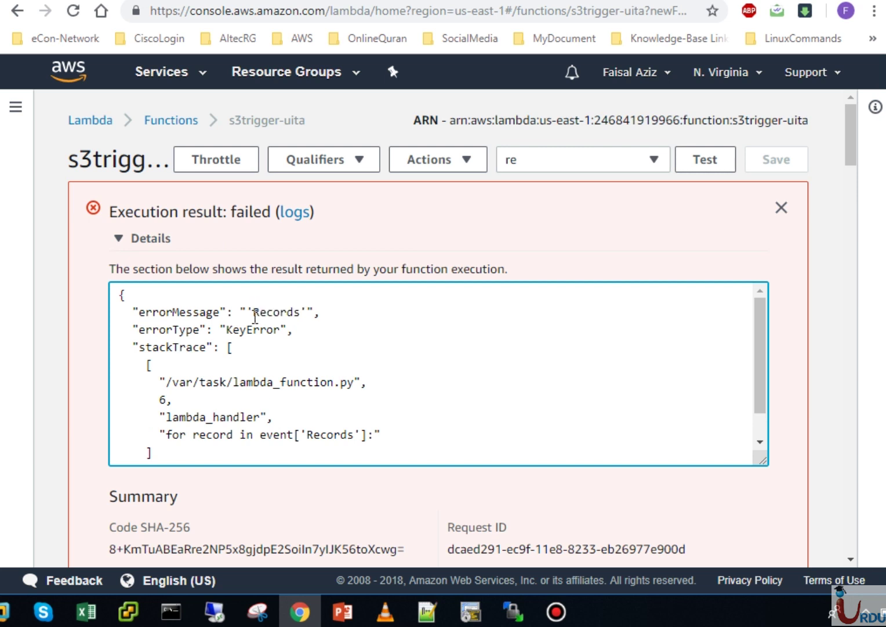
left_click(782, 207)
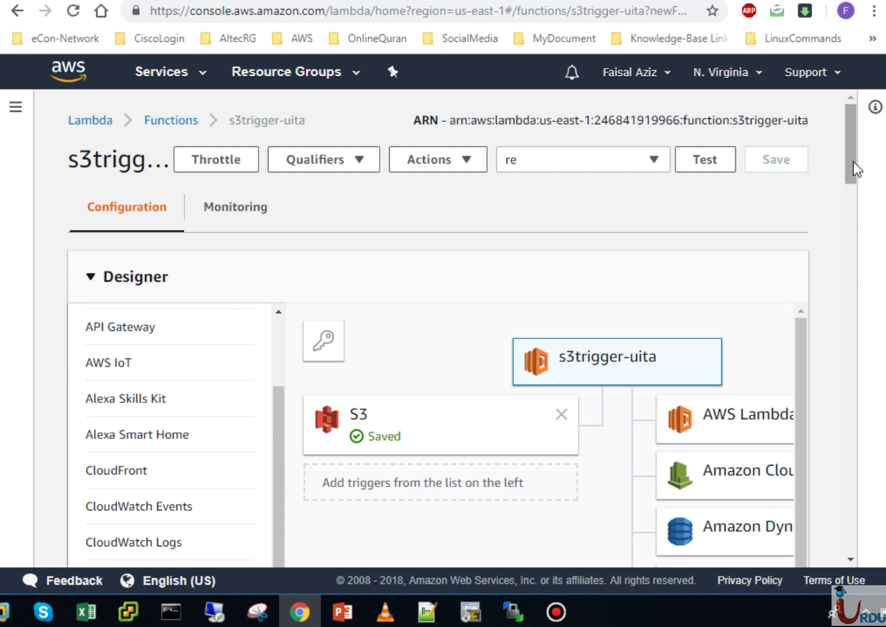
left_click_drag(853, 161, 853, 202)
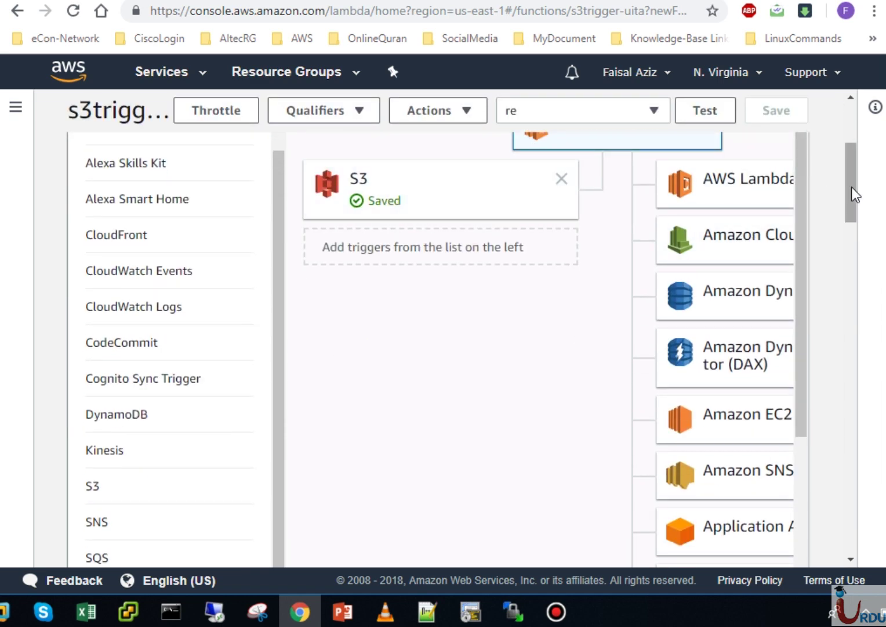
left_click_drag(852, 187, 853, 130)
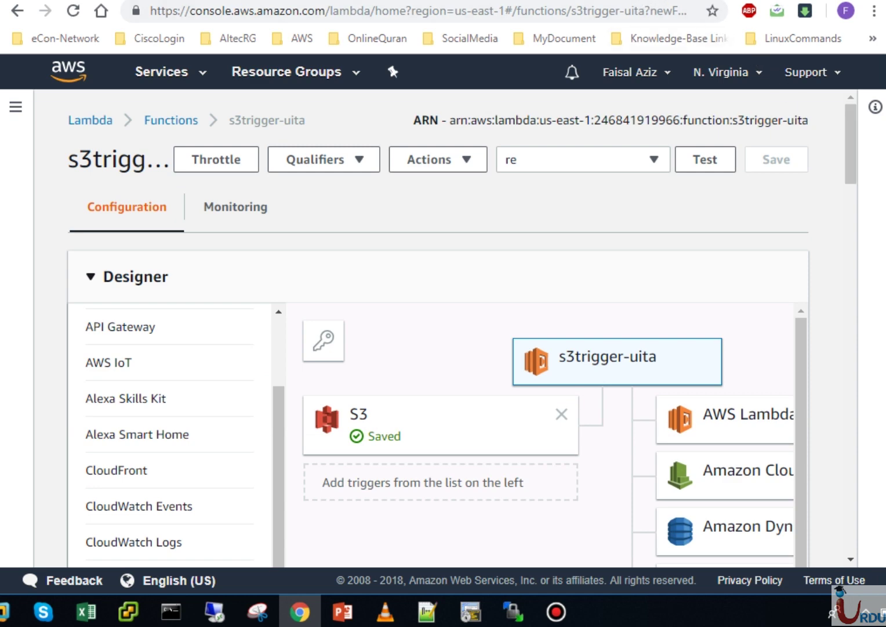
Step: Switch to the IAM roles page, search the AWS services for DynamoDB and open the DynamoDB console
left_click(684, 2)
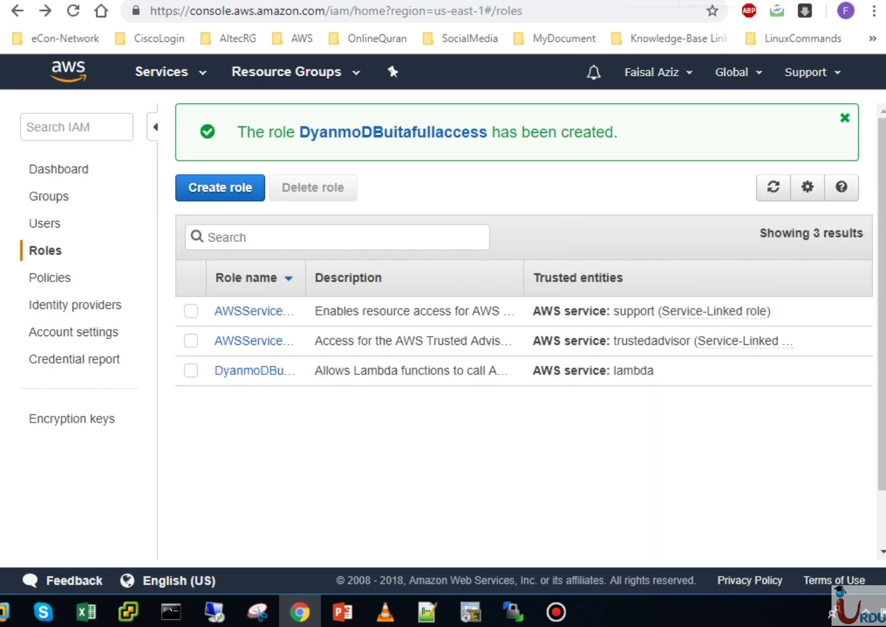
left_click(197, 81)
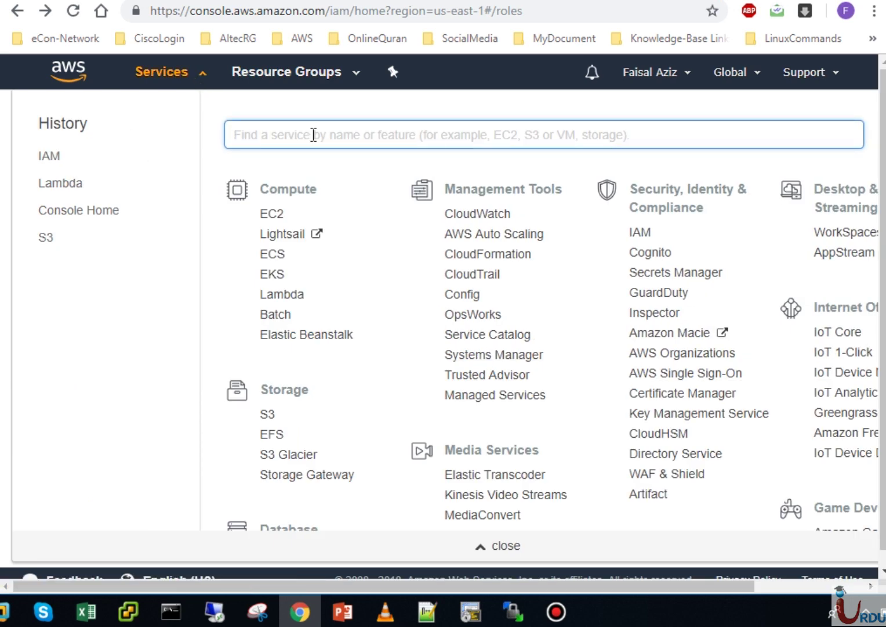
type("dyanmo")
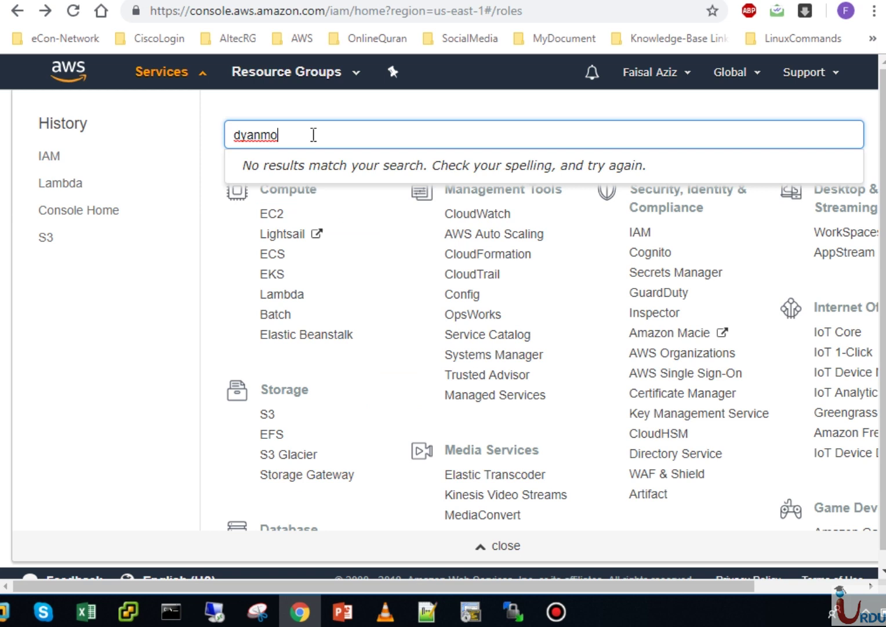
key("BackSpace")
key("BackSpace")
key("BackSpace")
type("namod")
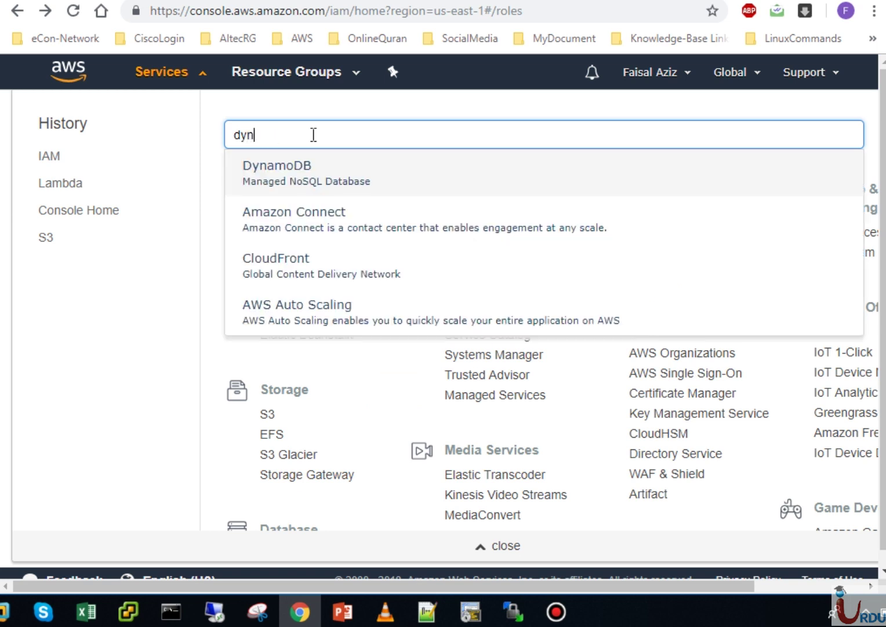
left_click(308, 172)
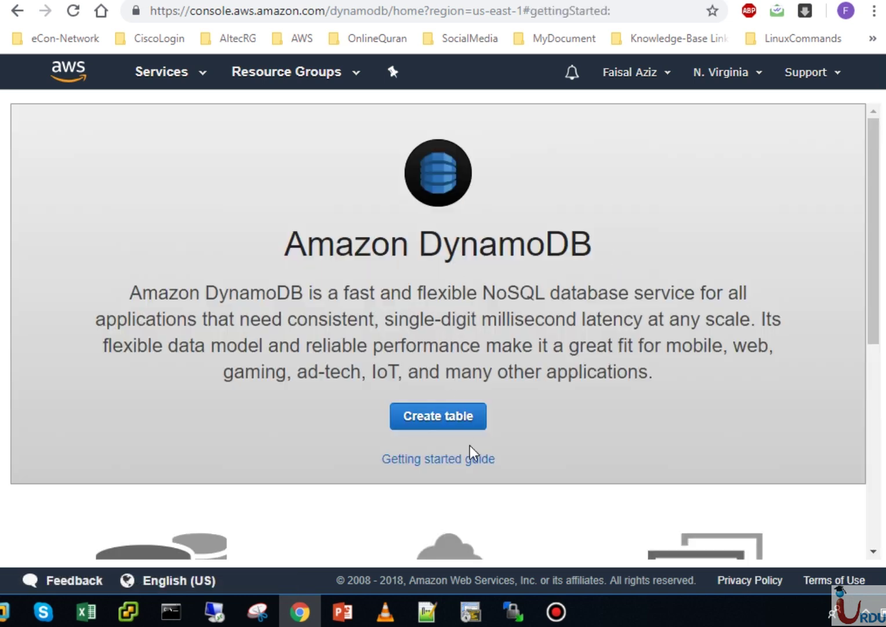
Step: Create a DynamoDB table named uita-table with the String partition key RequestId and default settings
left_click(464, 411)
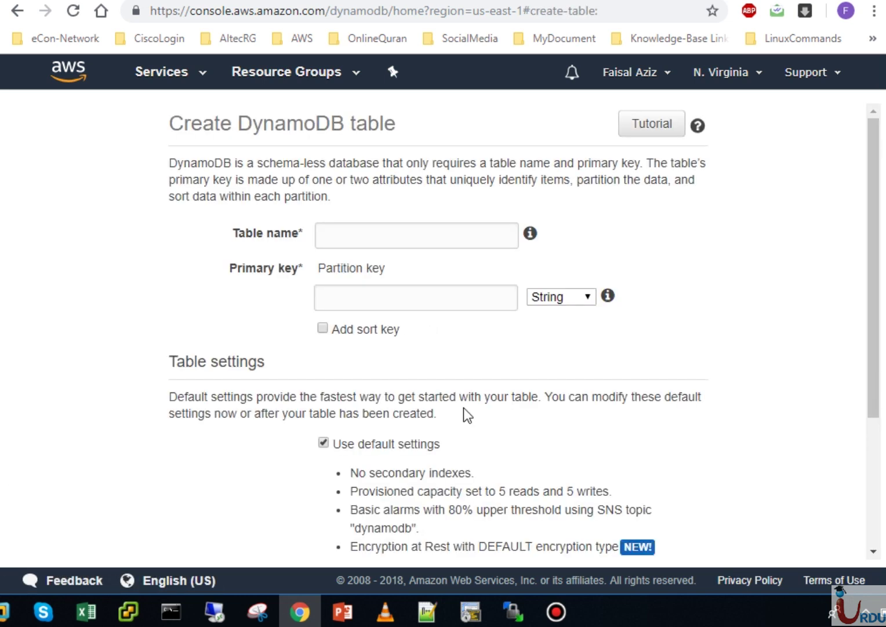
left_click(448, 238)
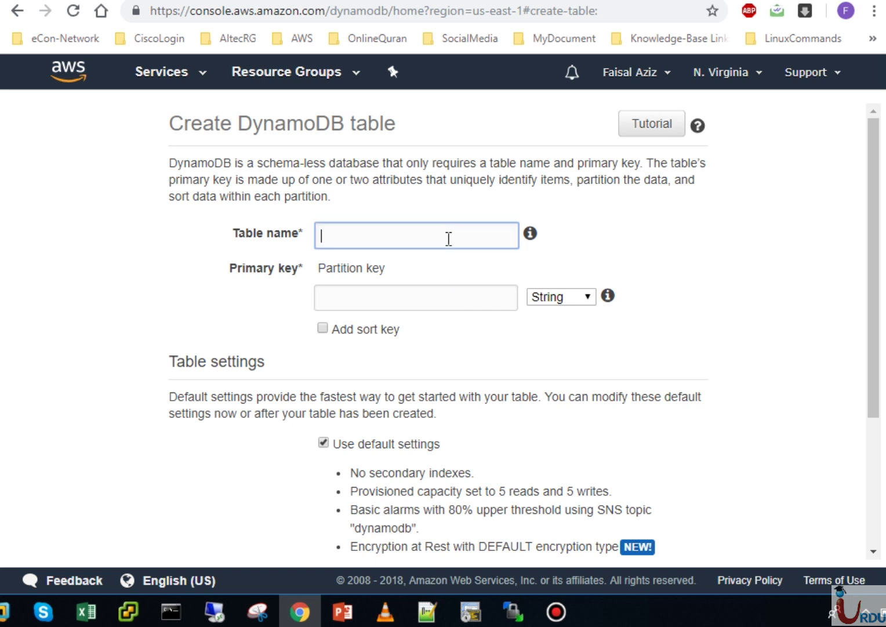
type("uita-table")
left_click(425, 293)
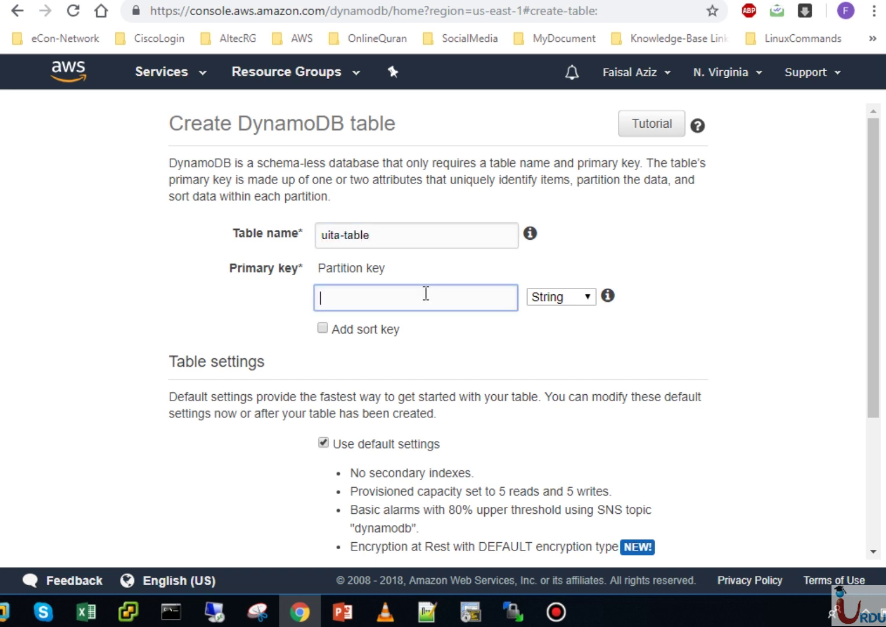
type("RequestId")
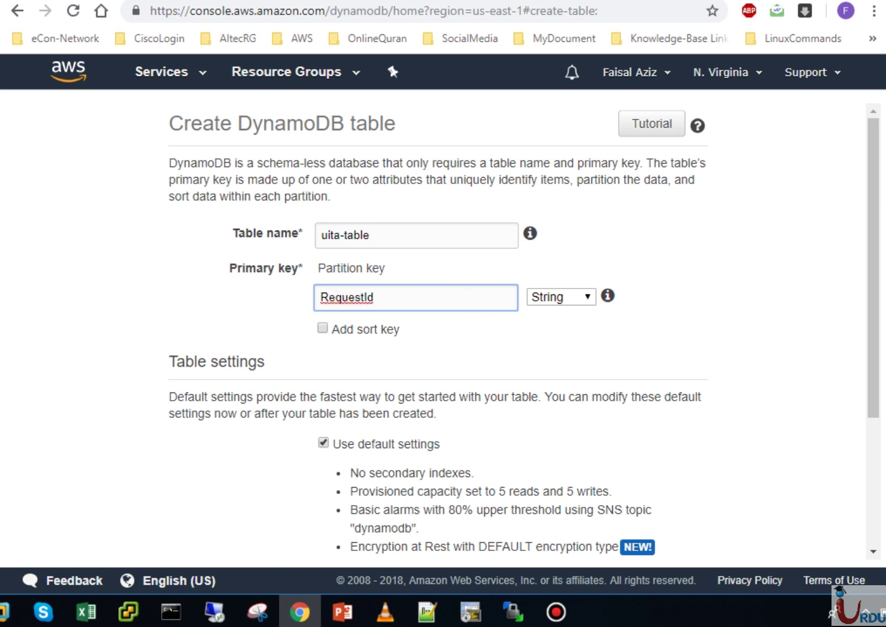
scroll(871, 476, "down", 4)
left_click(684, 544)
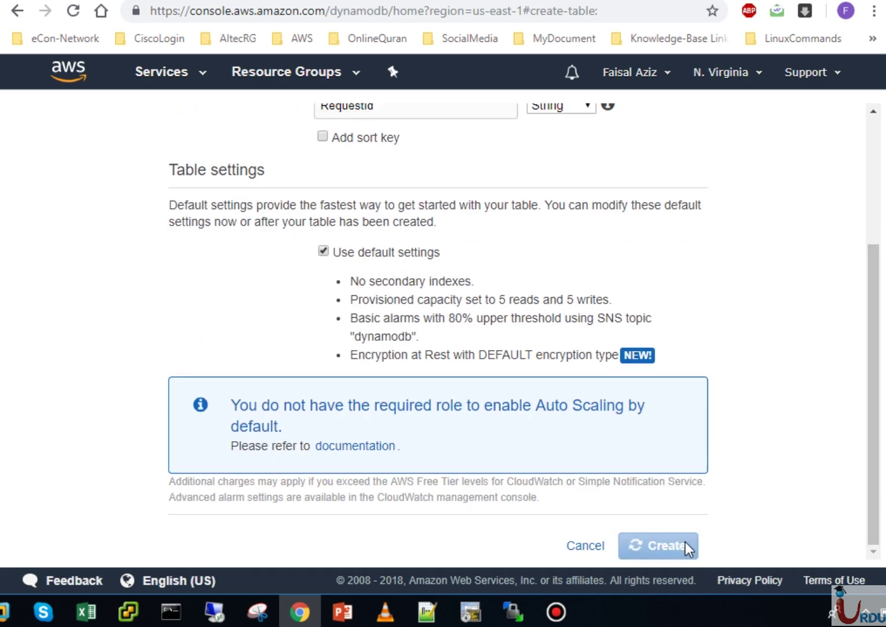
Step: Return to the s3trigger-uita code and check the RequestId key and the uita-table name used in it
left_click(540, 1)
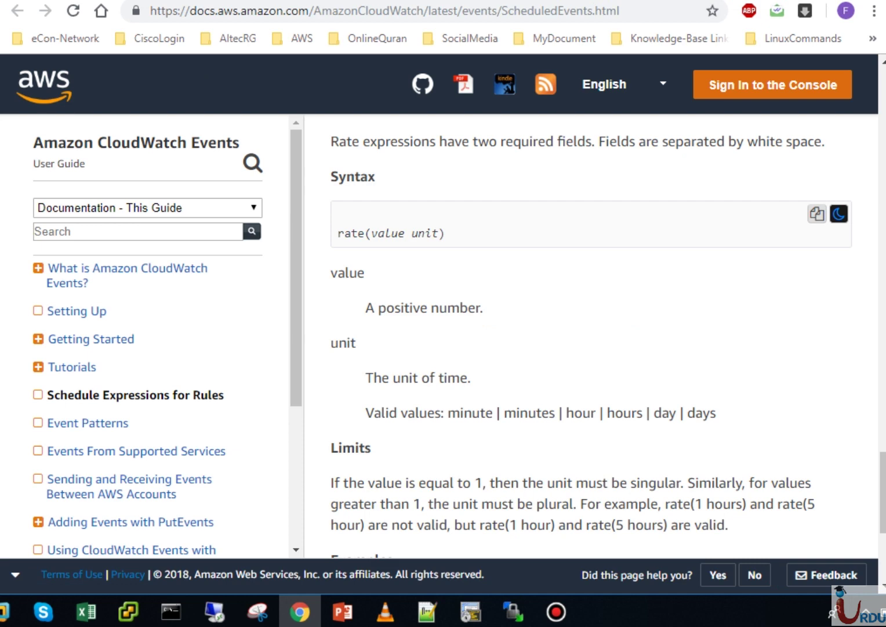
key("ctrl+Tab")
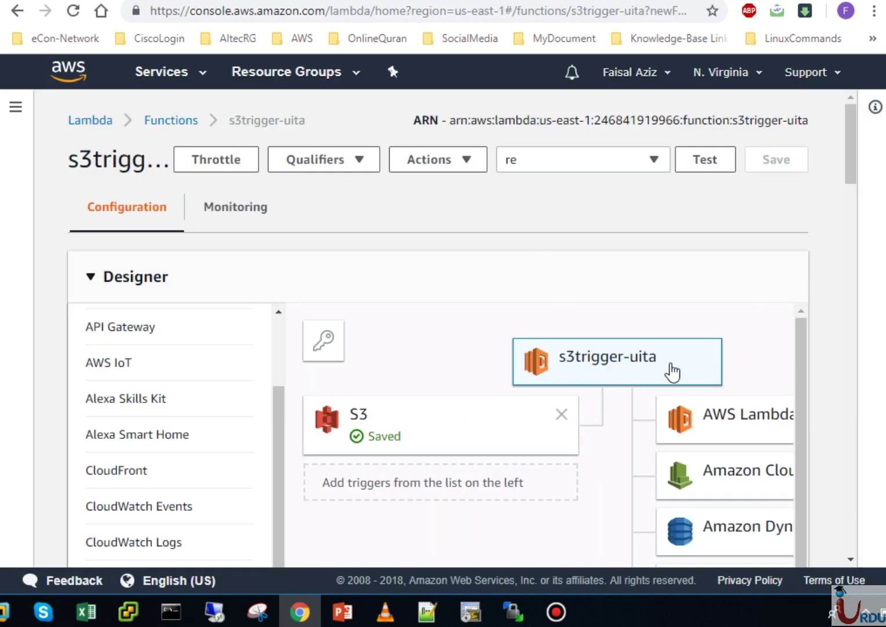
scroll(851, 337, "down", 7)
scroll(851, 336, "down", 6)
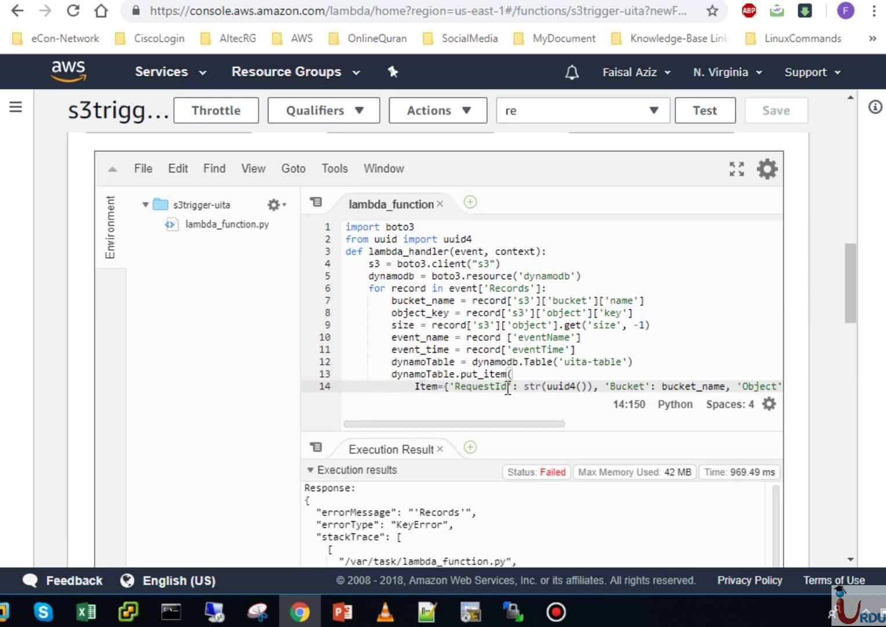
left_click_drag(509, 386, 458, 388)
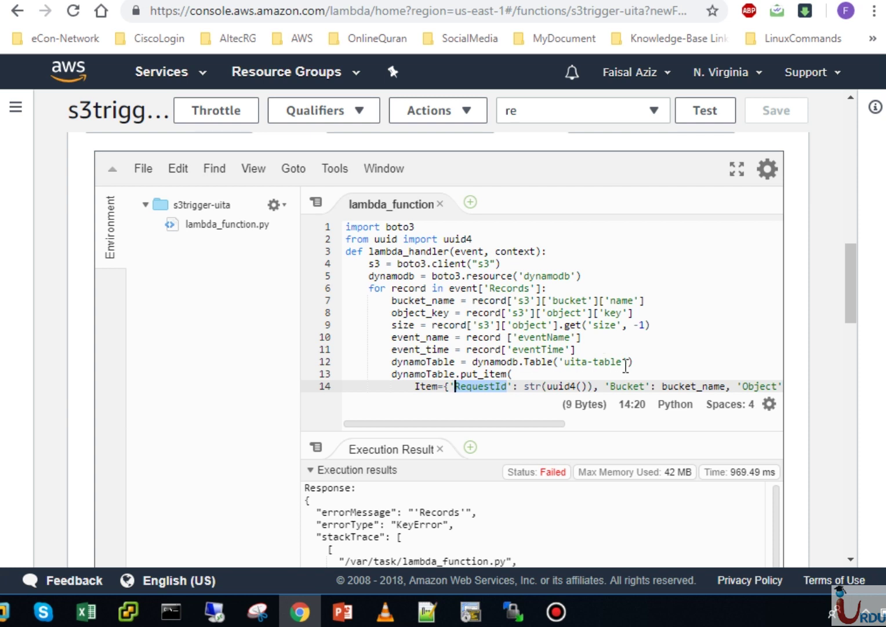
left_click_drag(625, 362, 566, 363)
left_click(583, 362)
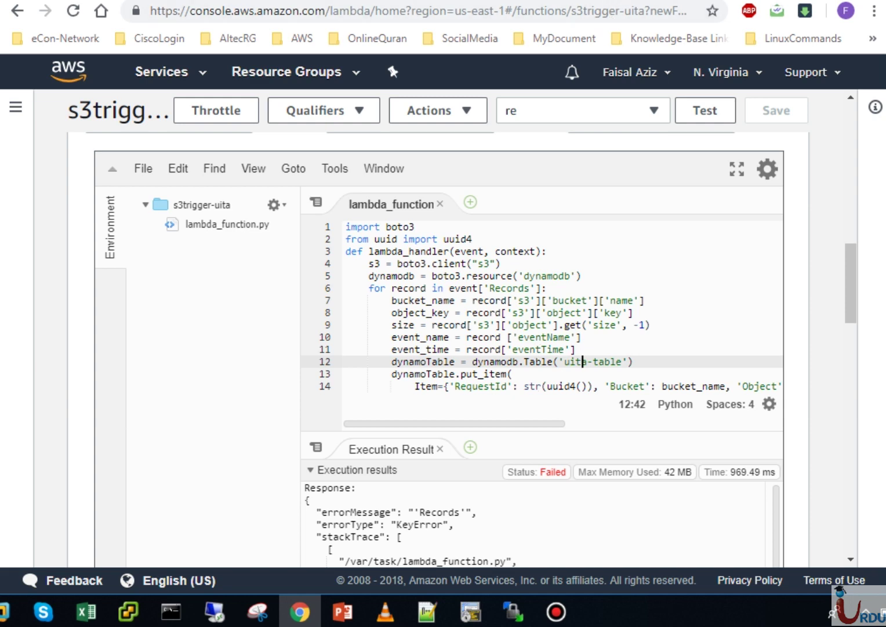
Step: Switch back to the DynamoDB console and view the items of uita-table
left_click(623, 1)
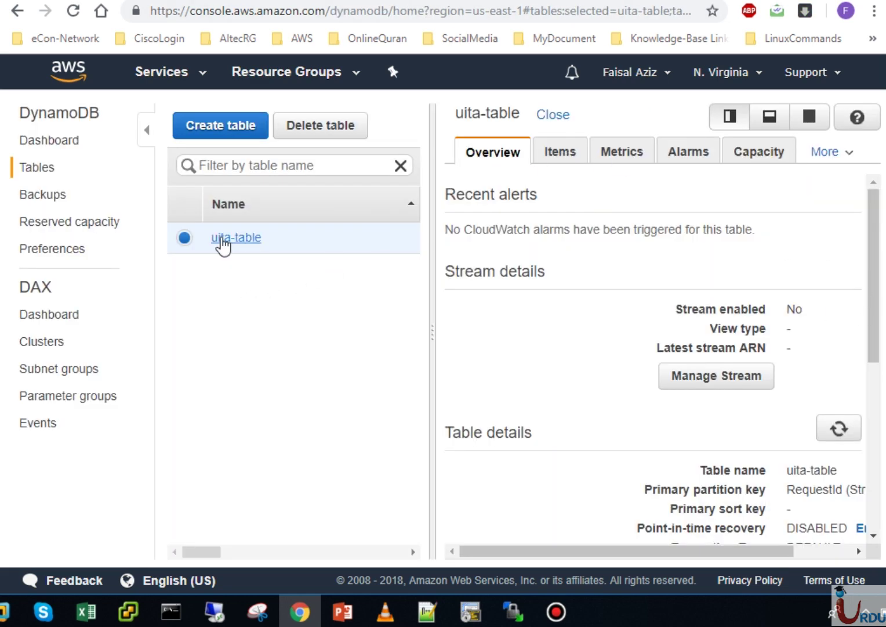
left_click(561, 166)
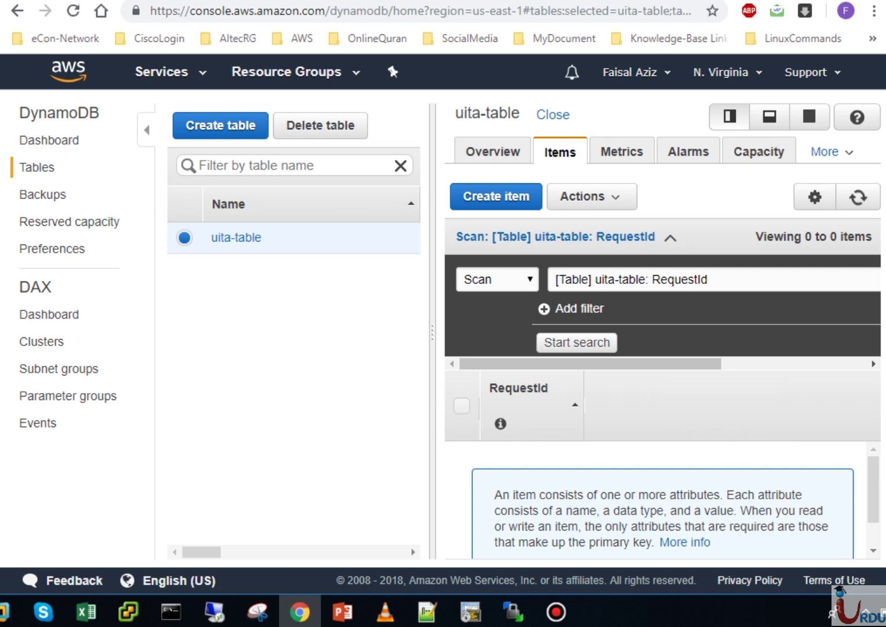
Step: Switch to Notepad++ to review the Lambda code in Lambda Codes.txt, and minimize it to return to the browser
key("alt+Tab")
scroll(441, 319, "down", 2)
scroll(441, 319, "up", 2)
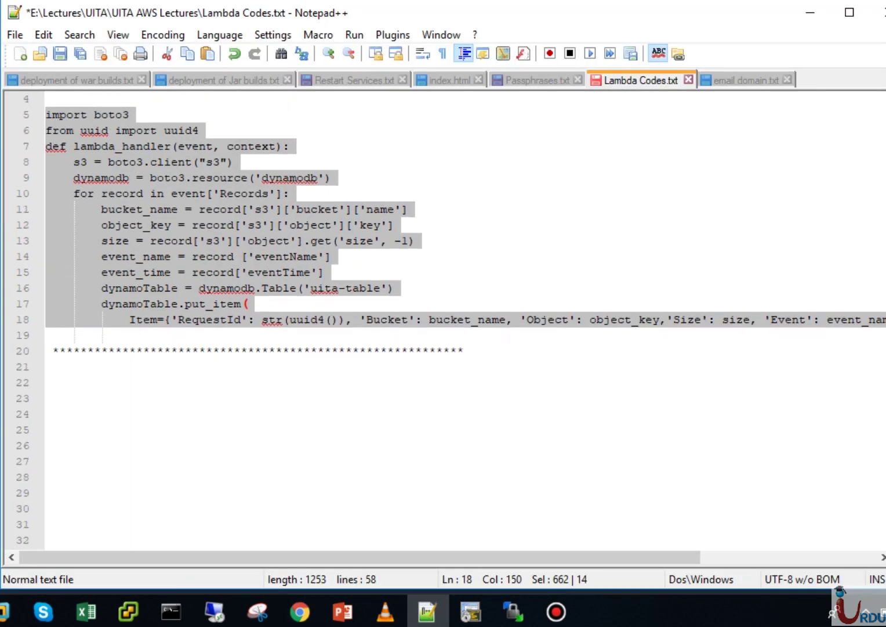
left_click(811, 21)
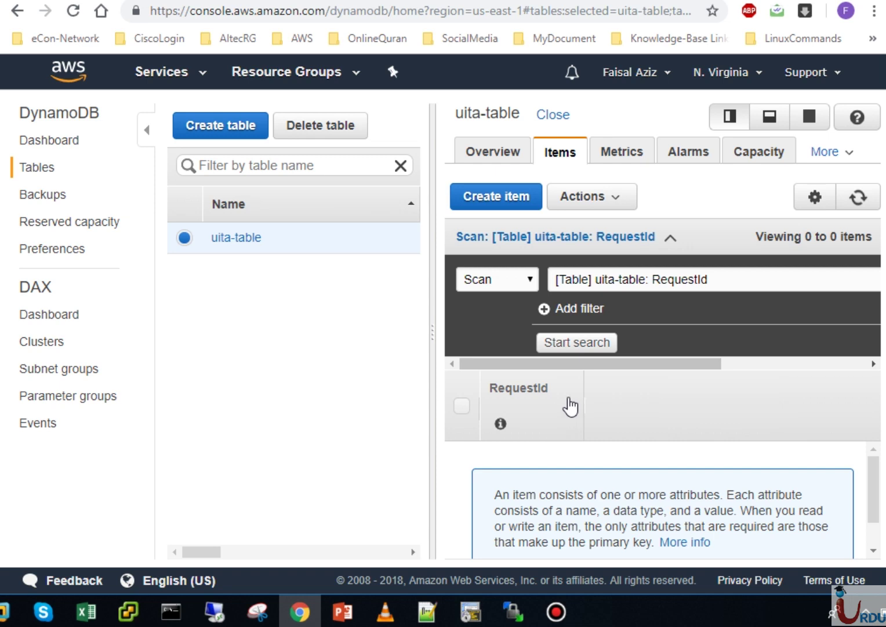
Step: Check the s3trigger-uita function's trigger designer and open the uitabucket1 overview from the S3 bucket list
key("ctrl+Tab")
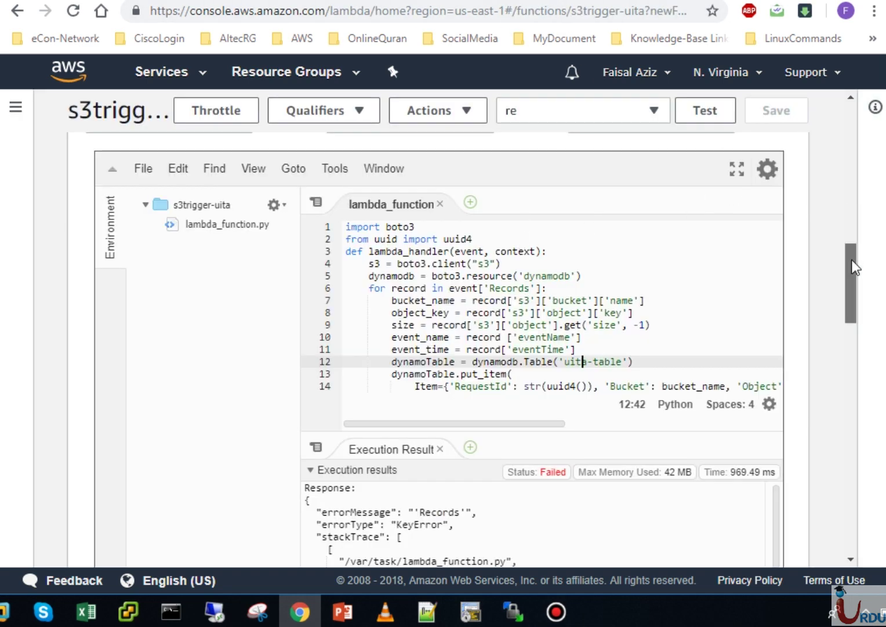
left_click_drag(852, 259, 854, 146)
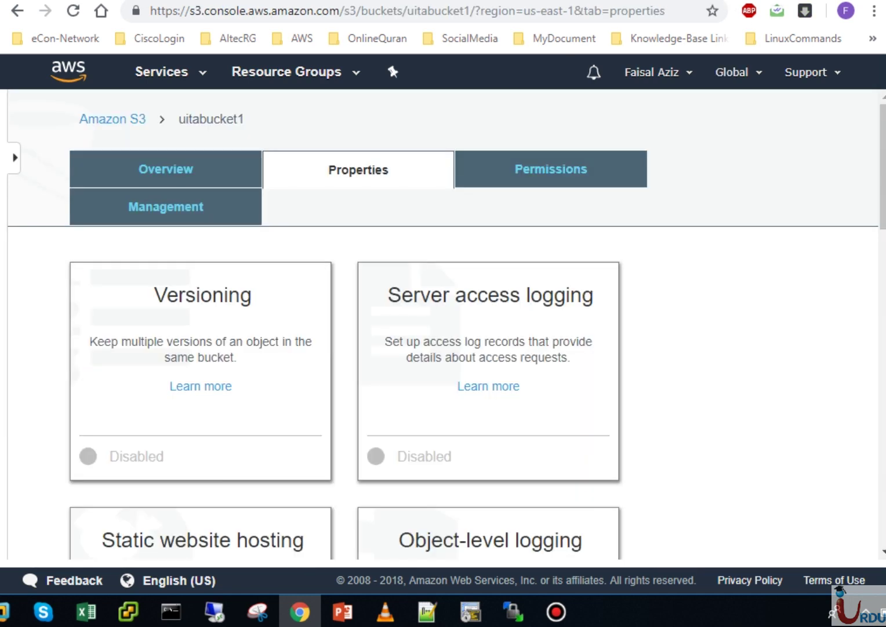
left_click(119, 123)
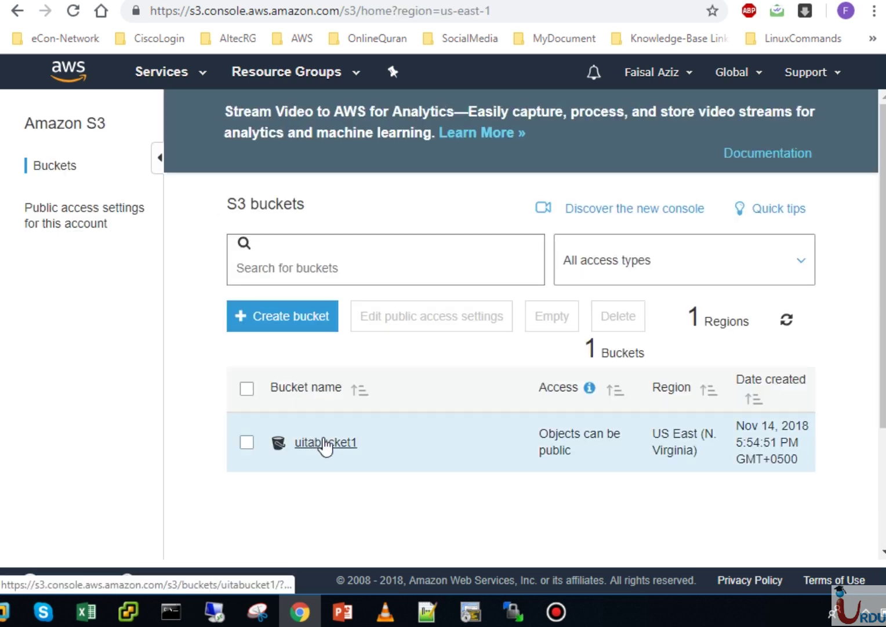
left_click(325, 443)
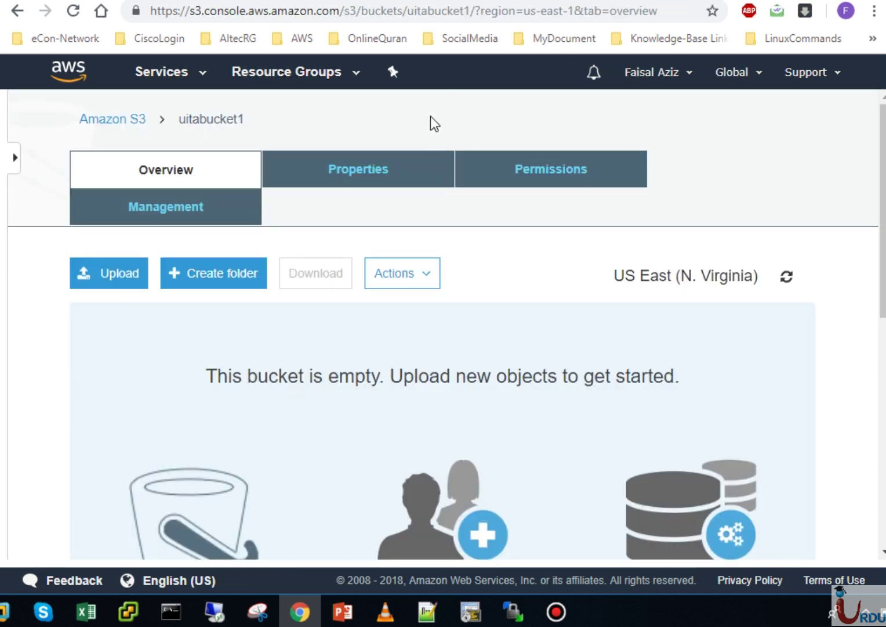
Step: Upload the aws.PNG file from the Desktop to uitabucket1 with default settings
left_click(124, 276)
left_click(450, 433)
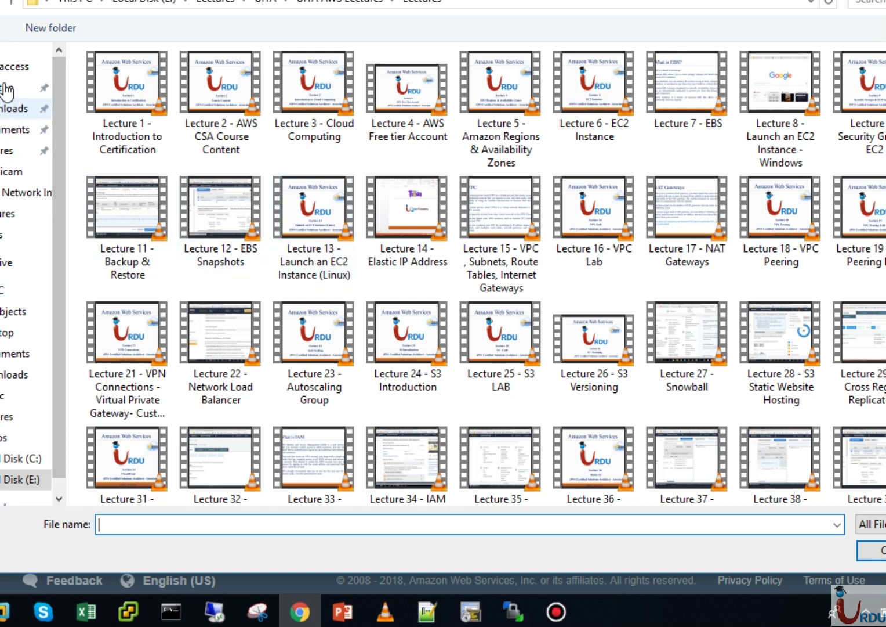
left_click(8, 88)
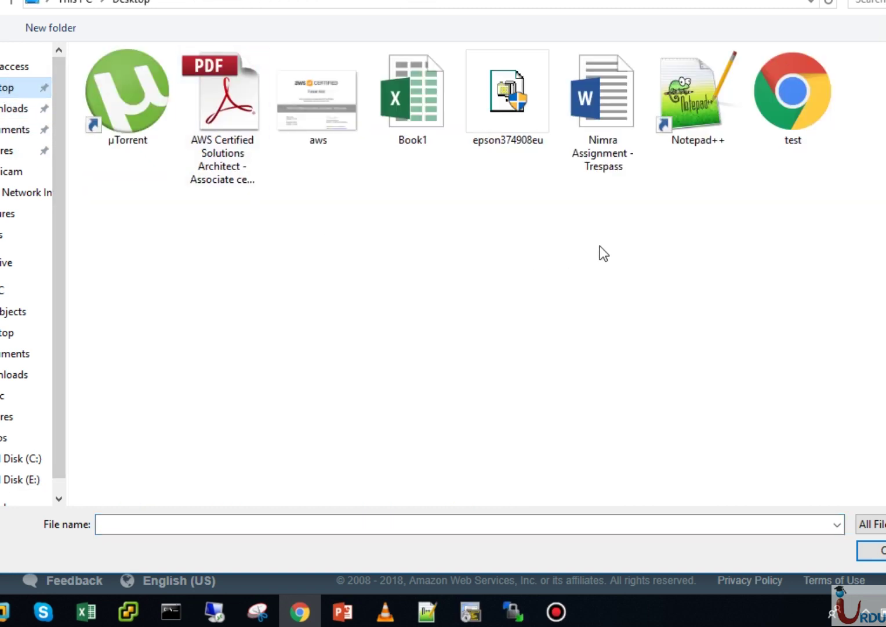
left_click(296, 136)
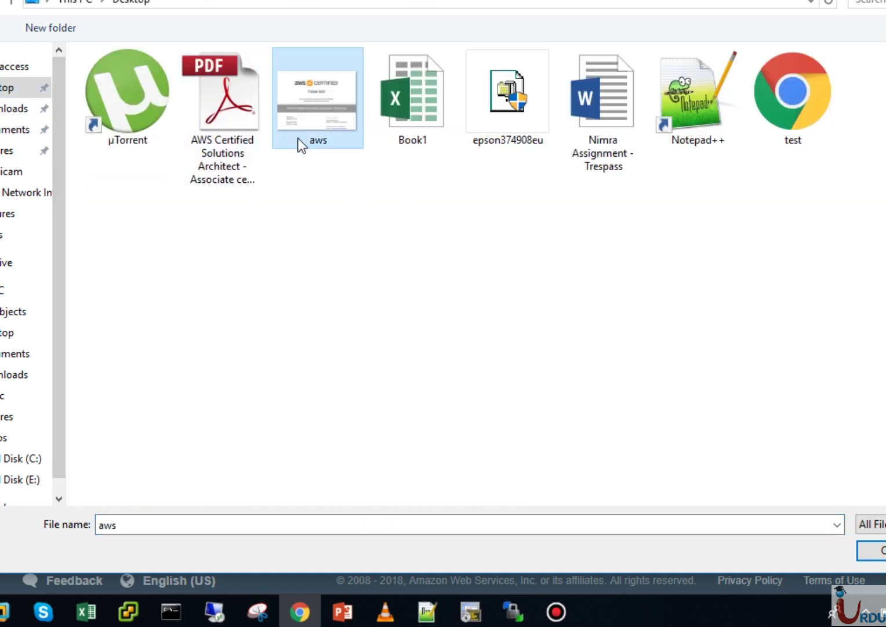
left_click(872, 552)
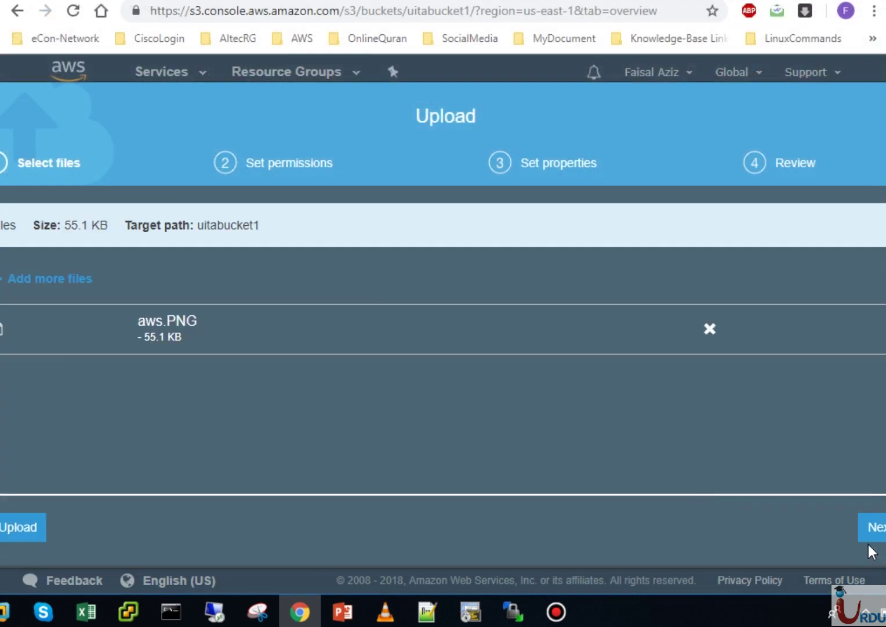
left_click(24, 528)
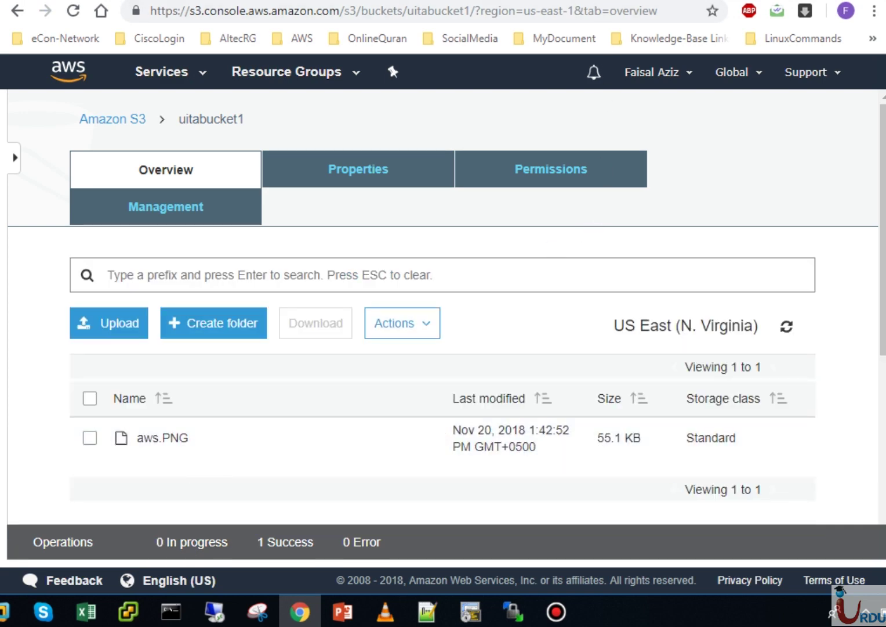
Step: Switch to the DynamoDB console, refresh the uita-table items and examine the logged record's bucket, event, time, object and size
key("ctrl+Tab")
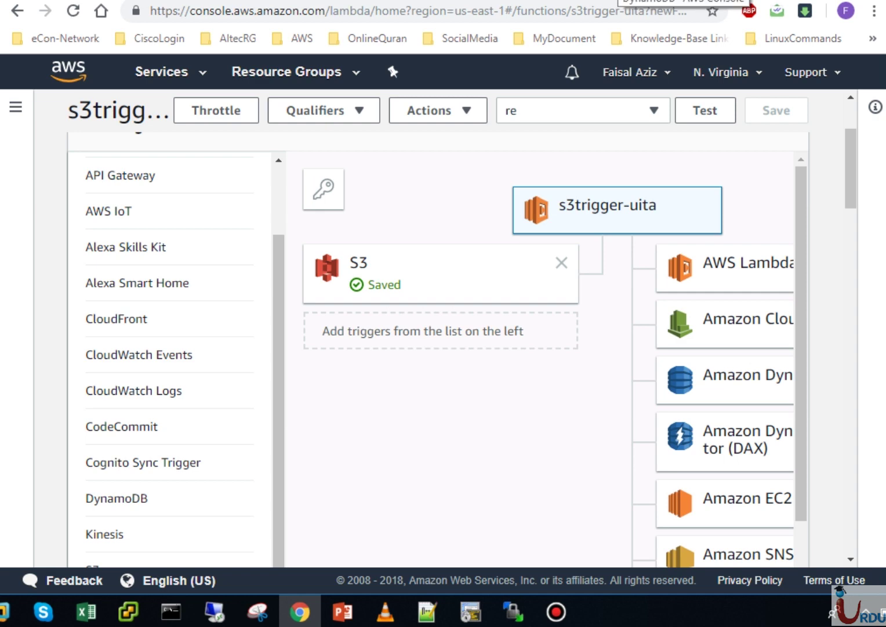
key("ctrl+Tab")
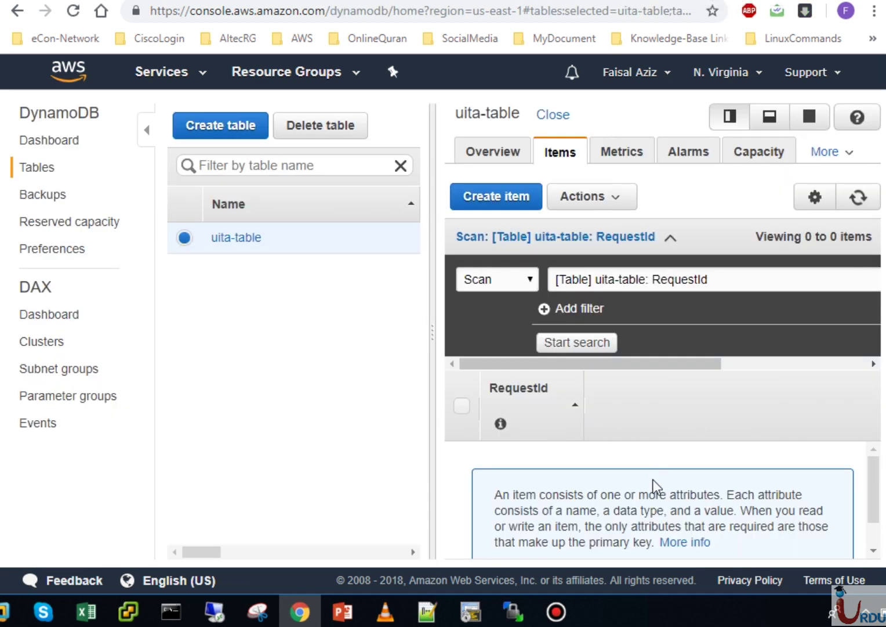
left_click(858, 197)
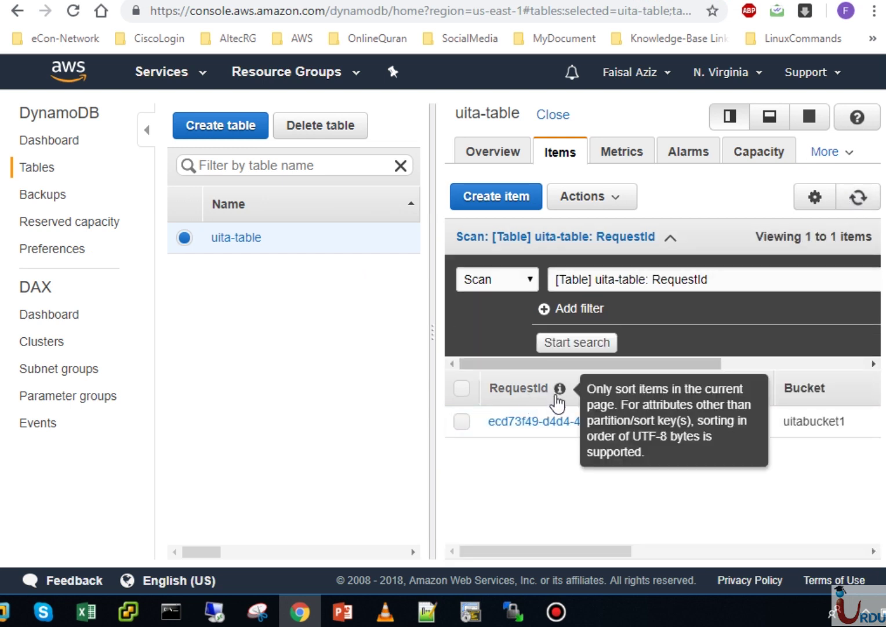
left_click_drag(541, 556, 619, 549)
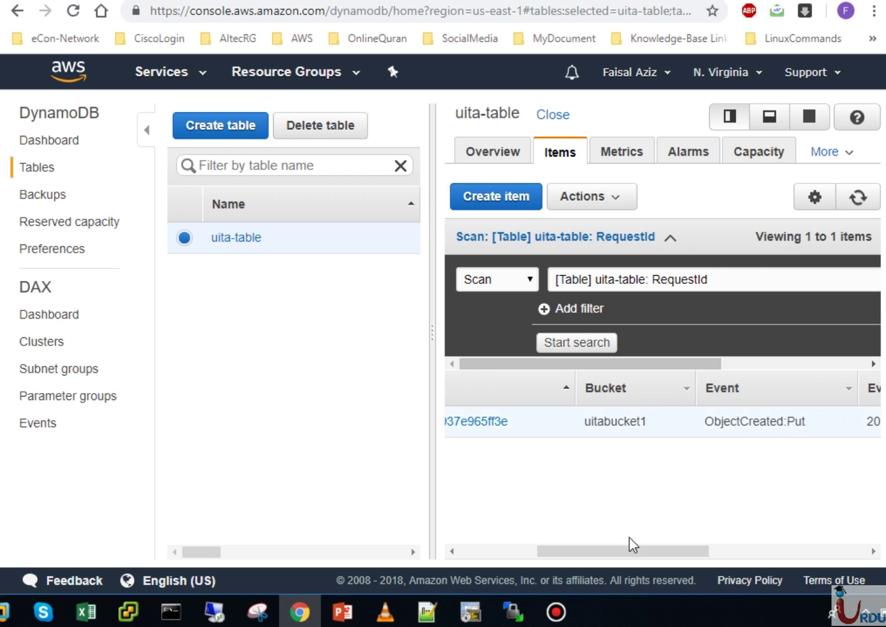
left_click_drag(633, 551, 739, 538)
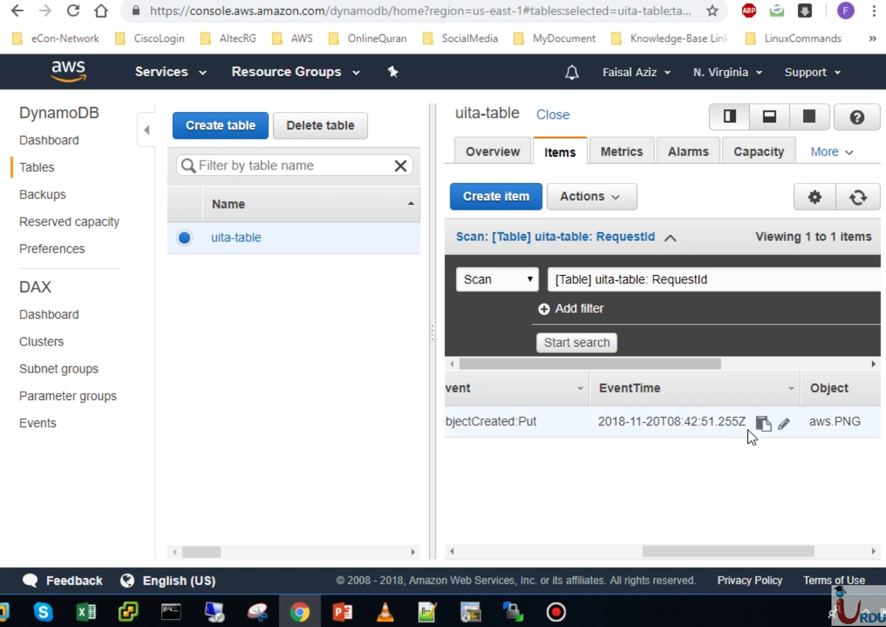
left_click_drag(704, 555, 744, 553)
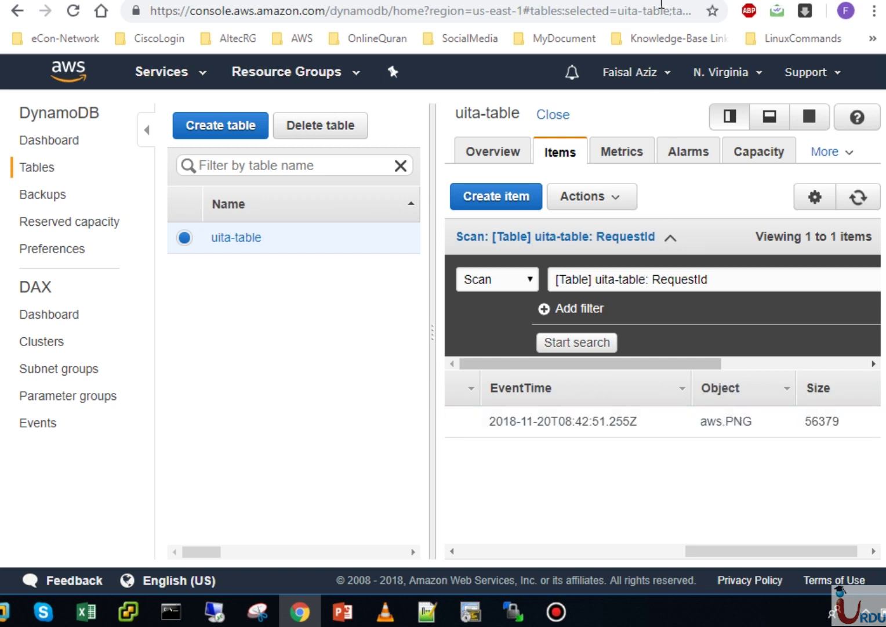
Step: Compare the uita-table record's attributes with the aws.PNG object in uitabucket1 and refresh the table items
key("ctrl+Tab")
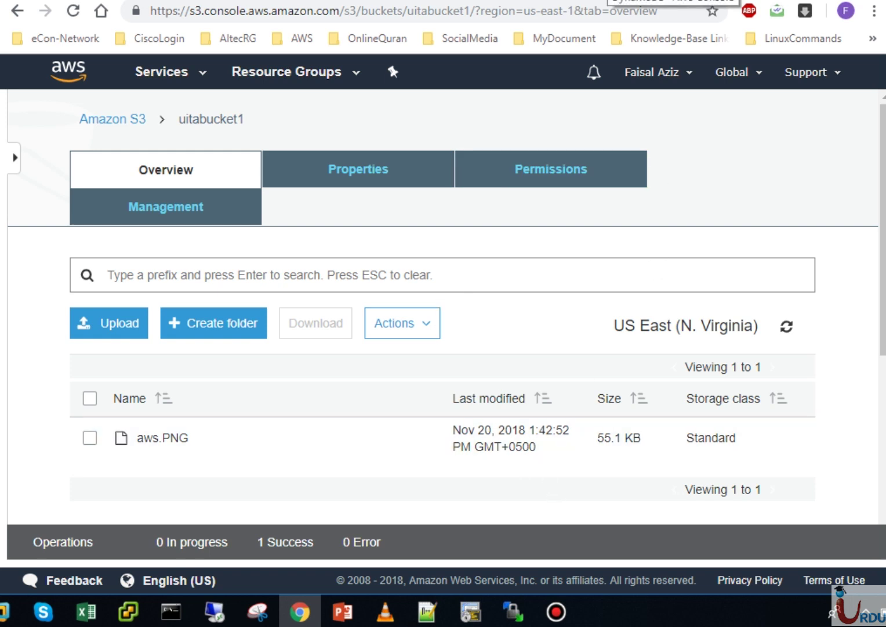
left_click(673, 2)
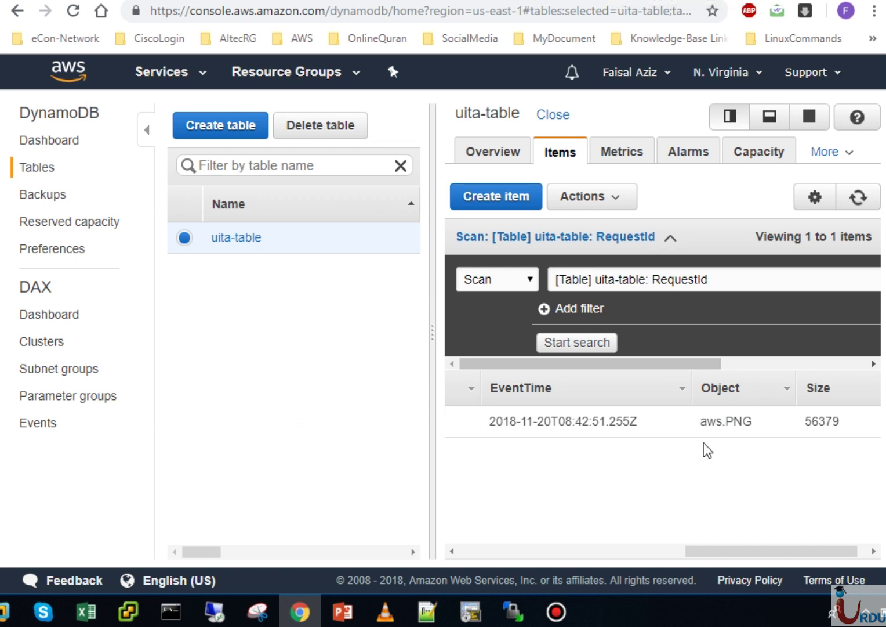
left_click_drag(554, 420, 520, 421)
left_click(543, 421)
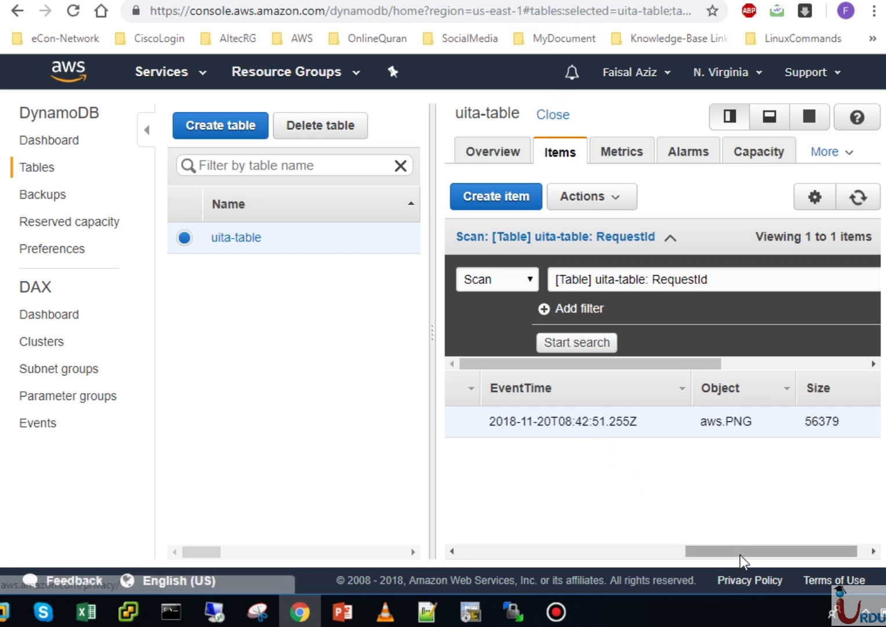
left_click_drag(740, 555, 749, 549)
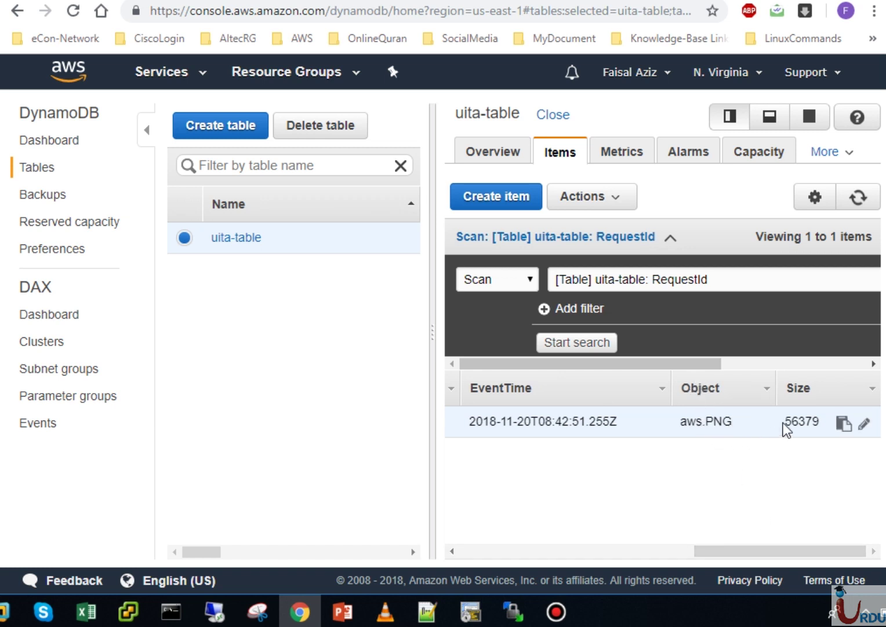
left_click(673, 552)
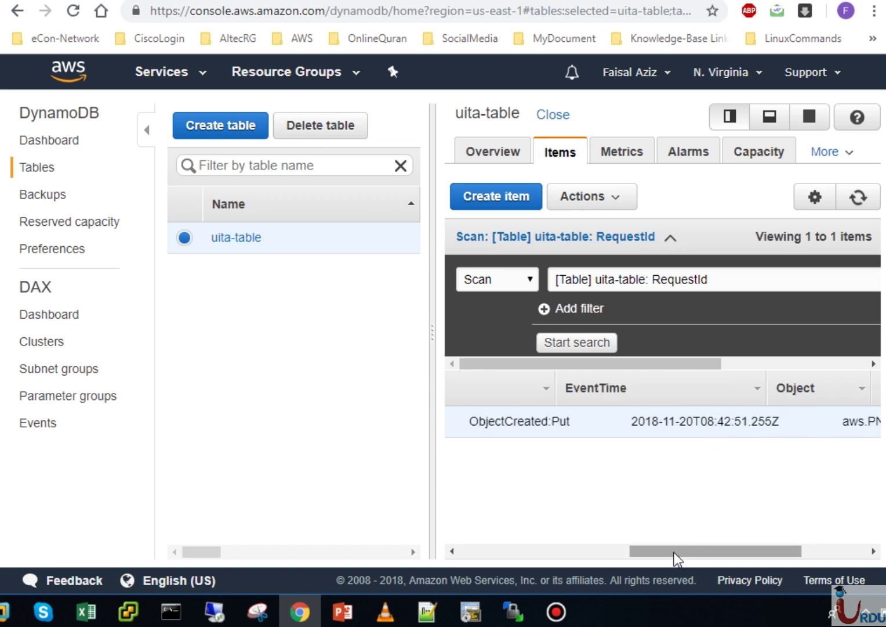
left_click_drag(674, 552, 749, 538)
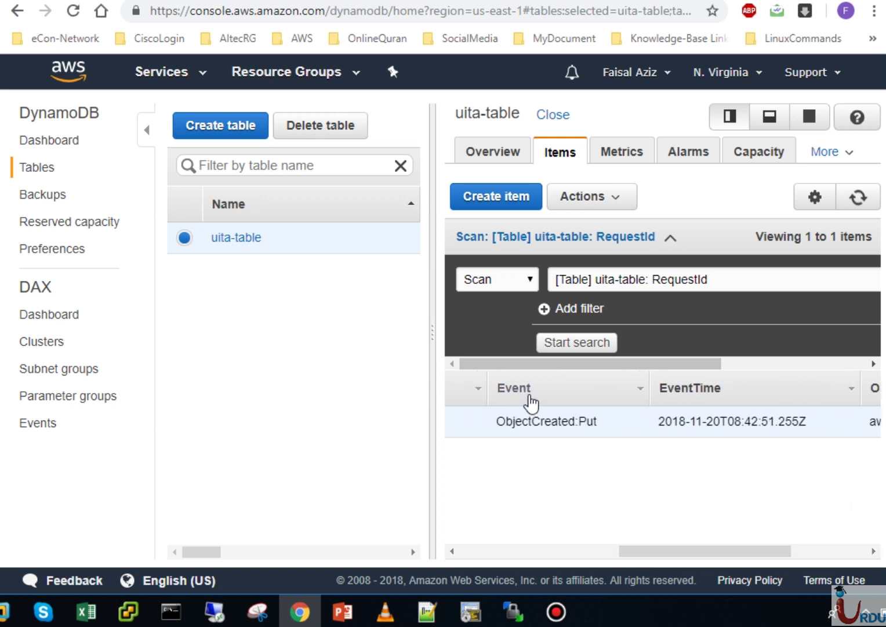
left_click_drag(708, 555, 665, 552)
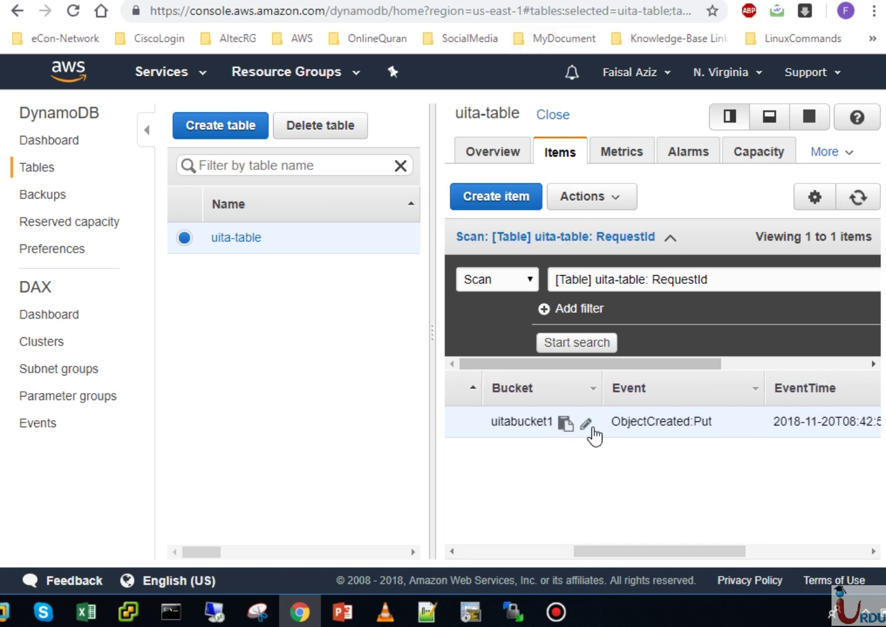
left_click(868, 205)
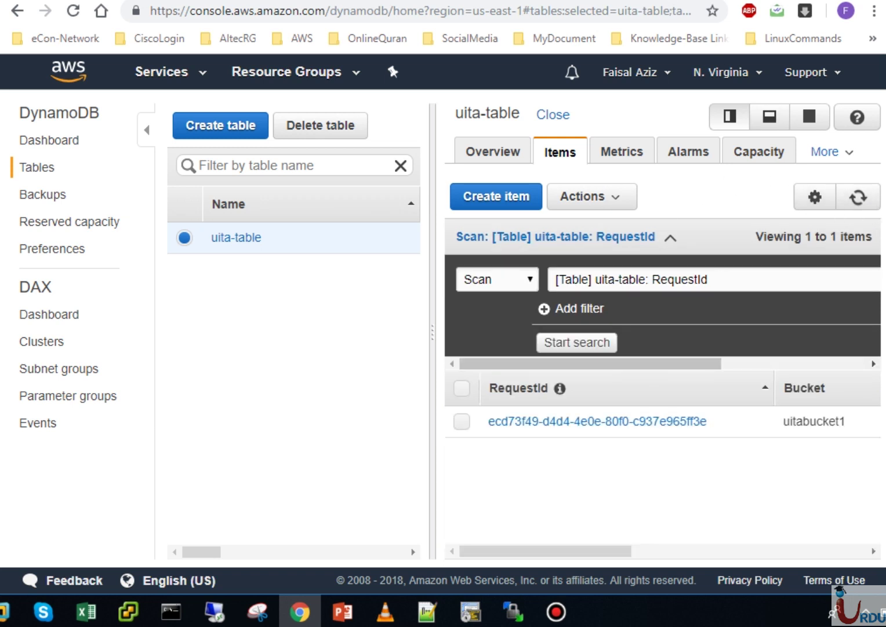
Step: Return to the s3trigger-uita function page and review its lambda_function code
key("ctrl+Tab")
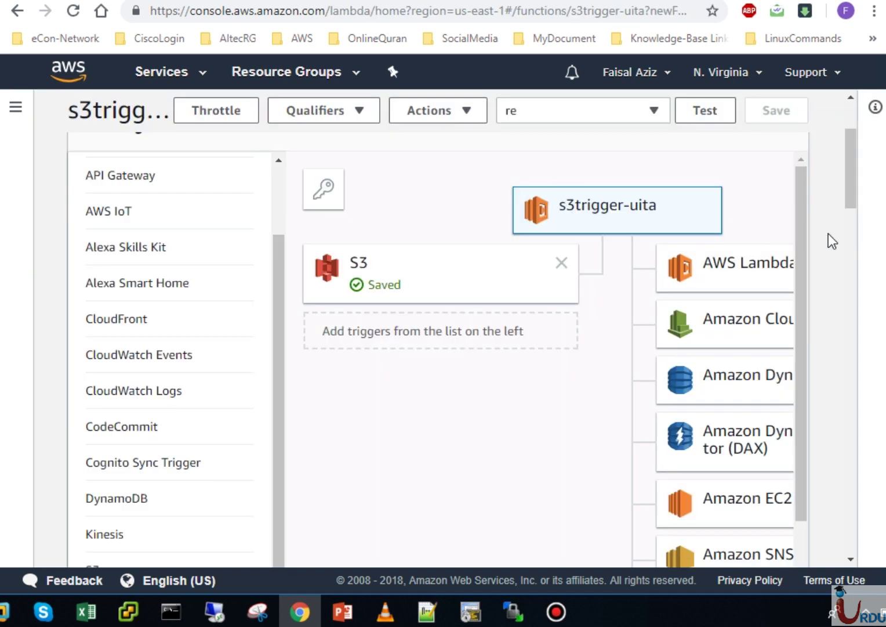
left_click_drag(852, 194, 858, 316)
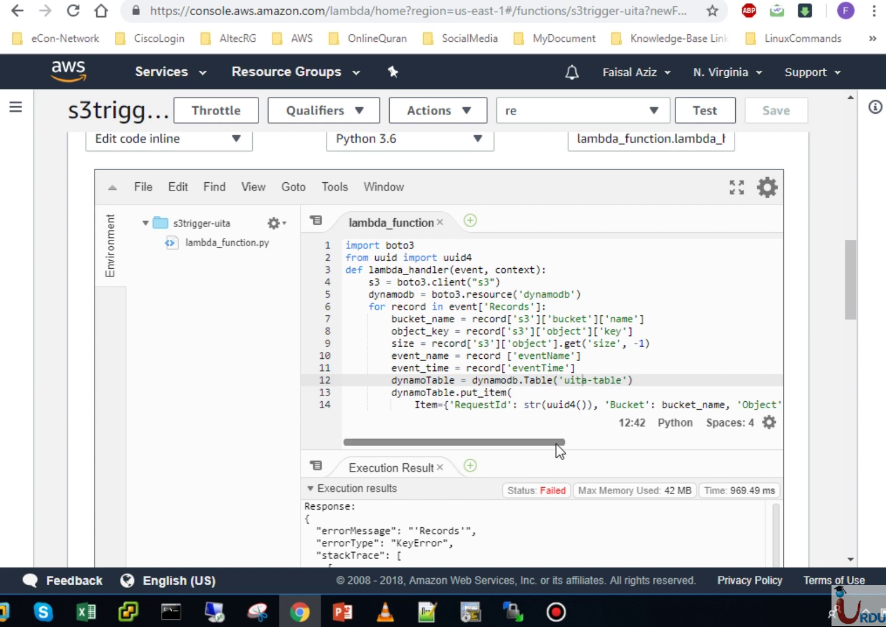
left_click_drag(557, 446, 526, 454)
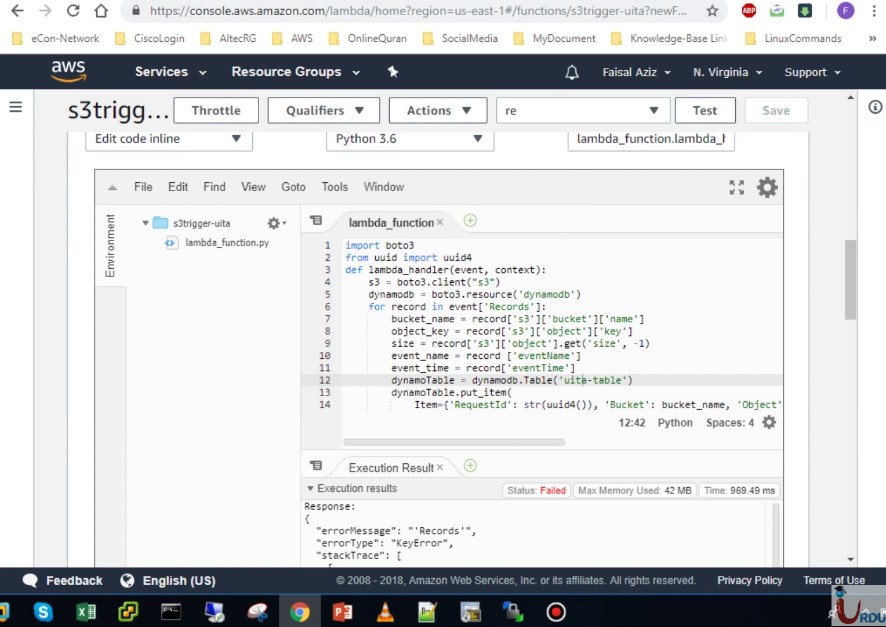
key("ctrl+Tab")
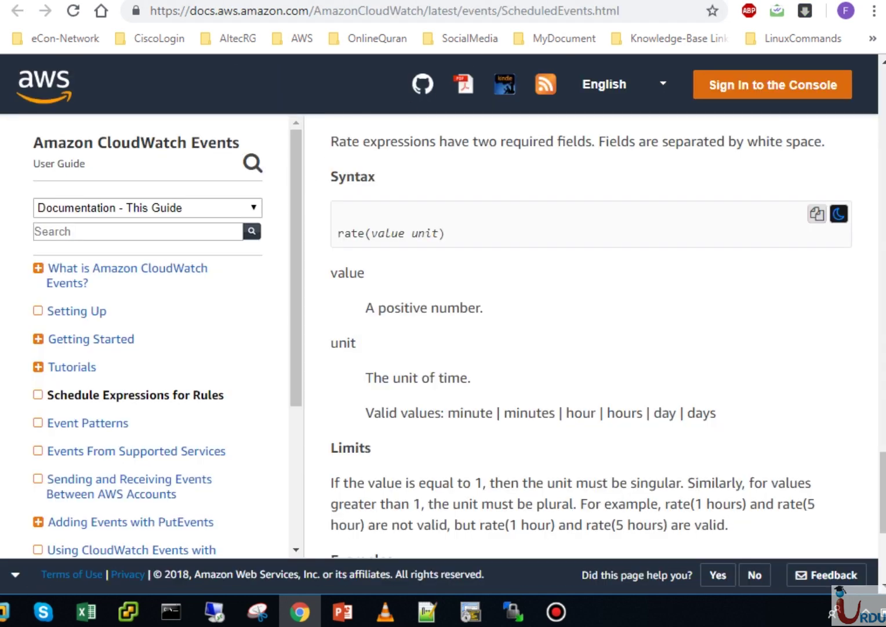
key("ctrl+shift+Tab")
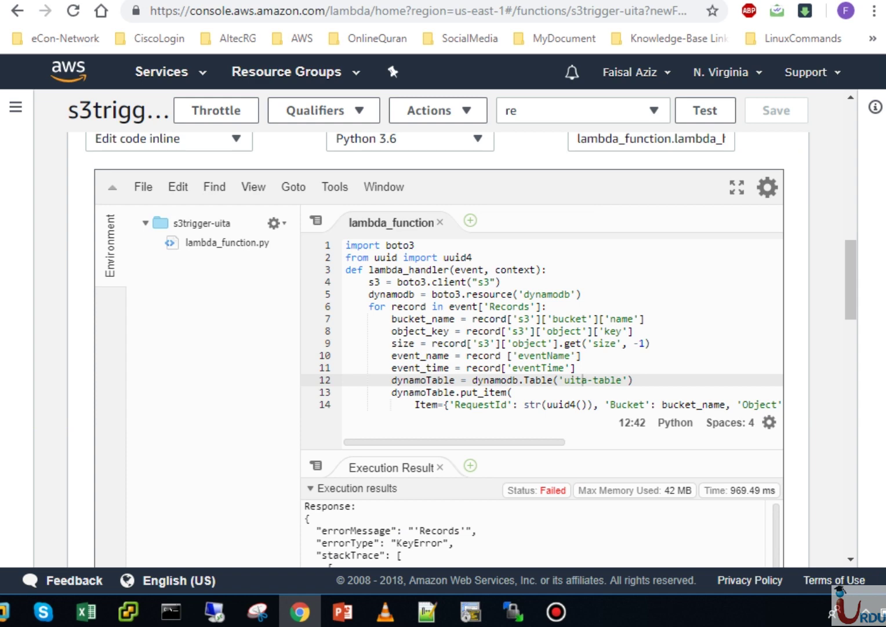
Step: Start a new upload to uitabucket1 and rename the Desktop file test to test123 while choosing files
key("ctrl+Tab")
left_click(118, 330)
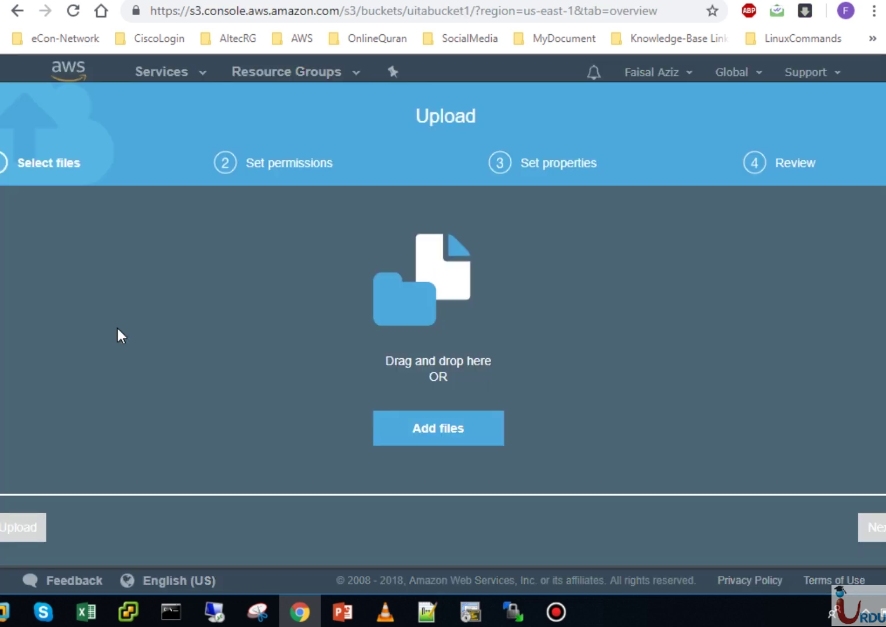
left_click(453, 428)
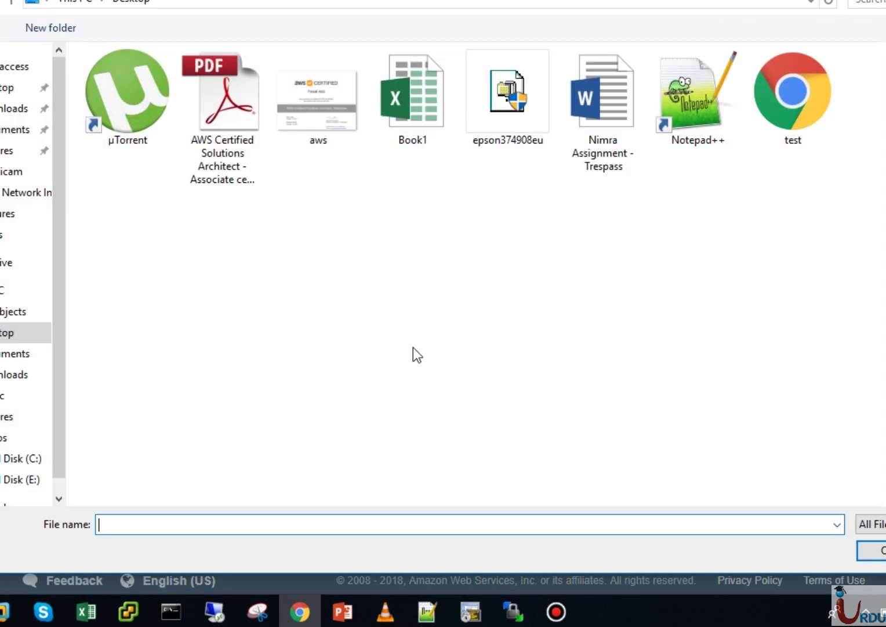
left_click(788, 116)
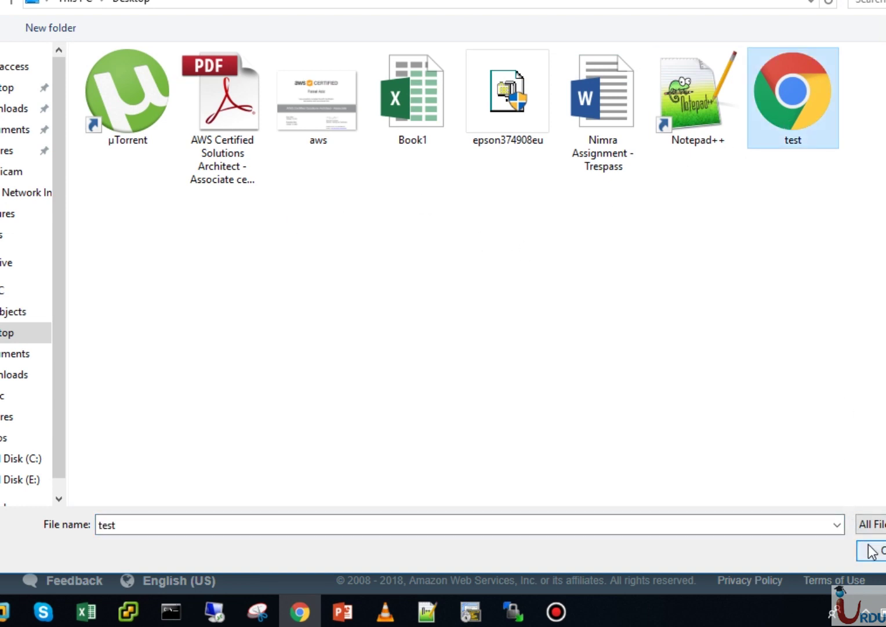
left_click(794, 140)
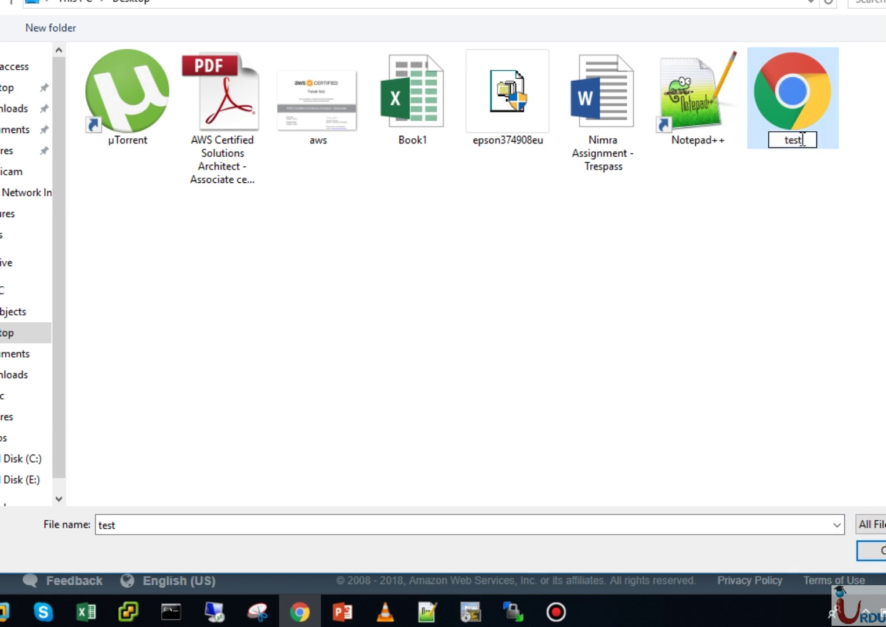
type("123")
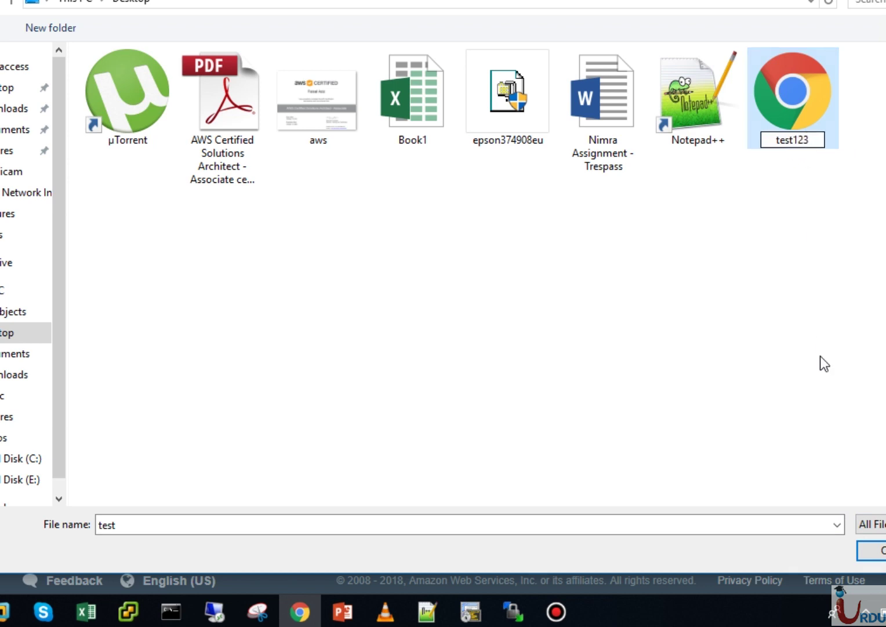
left_click(805, 342)
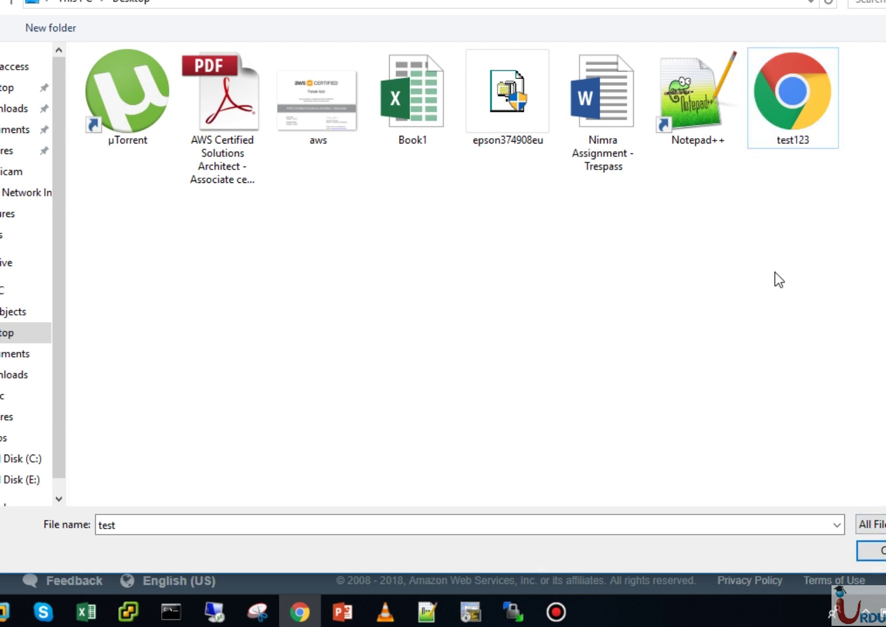
Step: Upload the test123.html file to uitabucket1 with default settings and check the bucket's object list
left_click(795, 142)
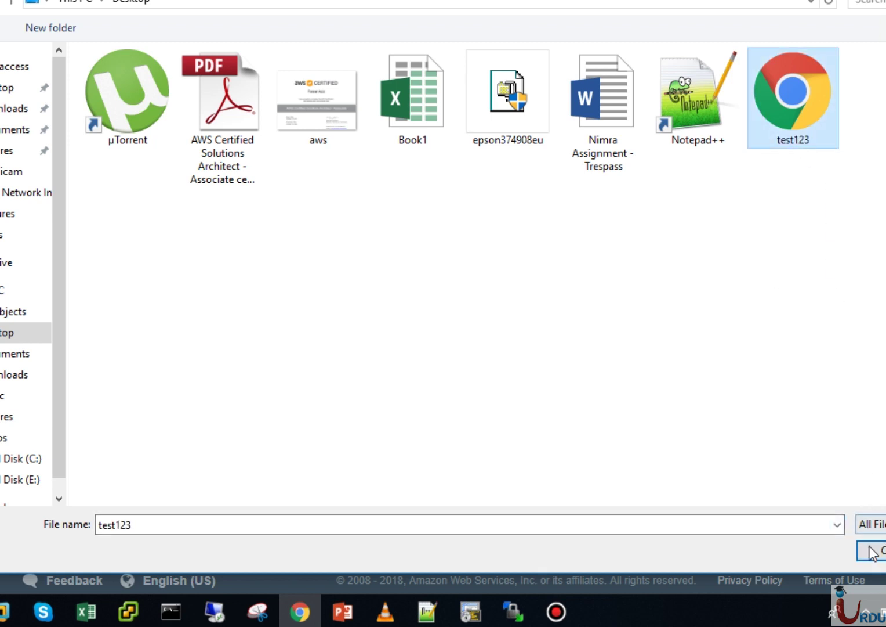
left_click(871, 550)
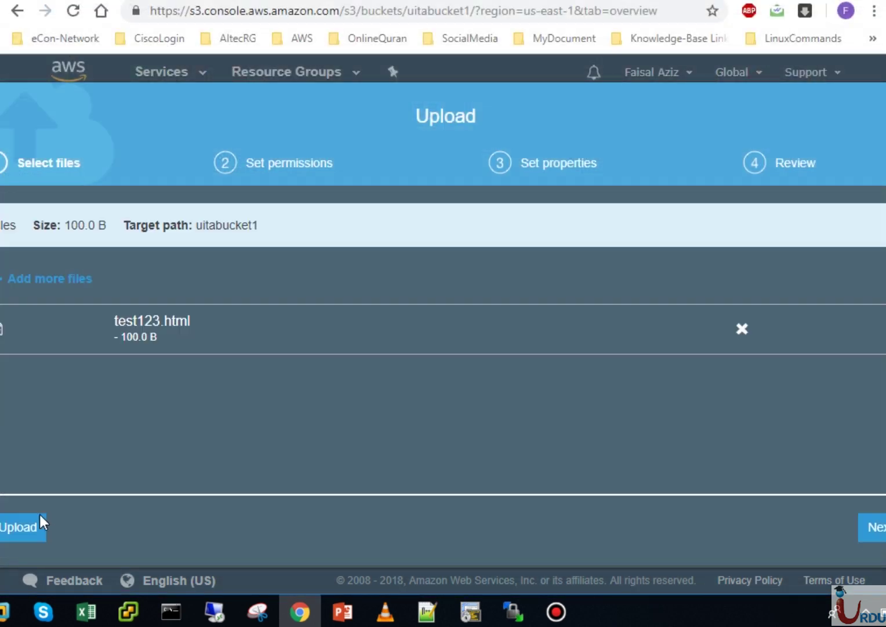
left_click(38, 522)
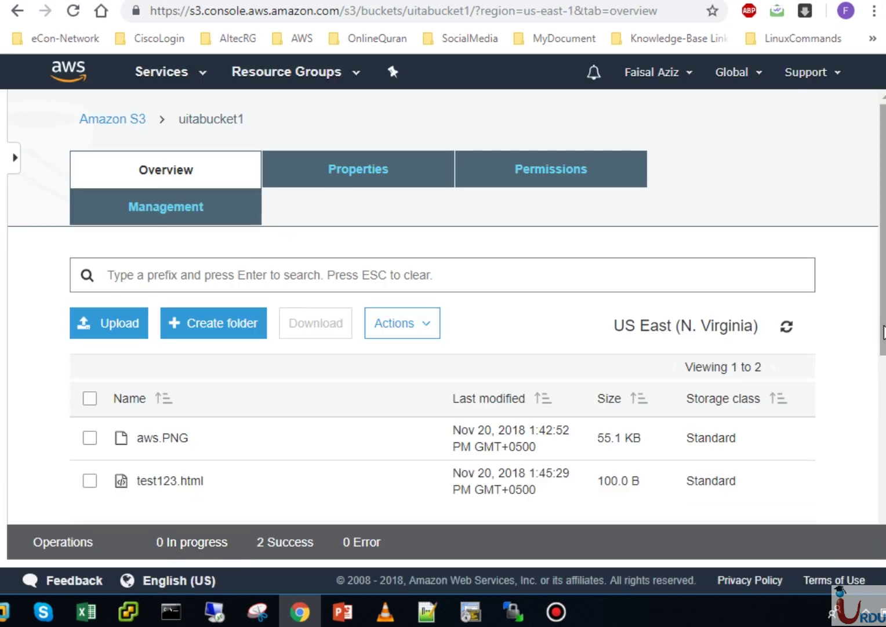
scroll(374, 414, "down", 1)
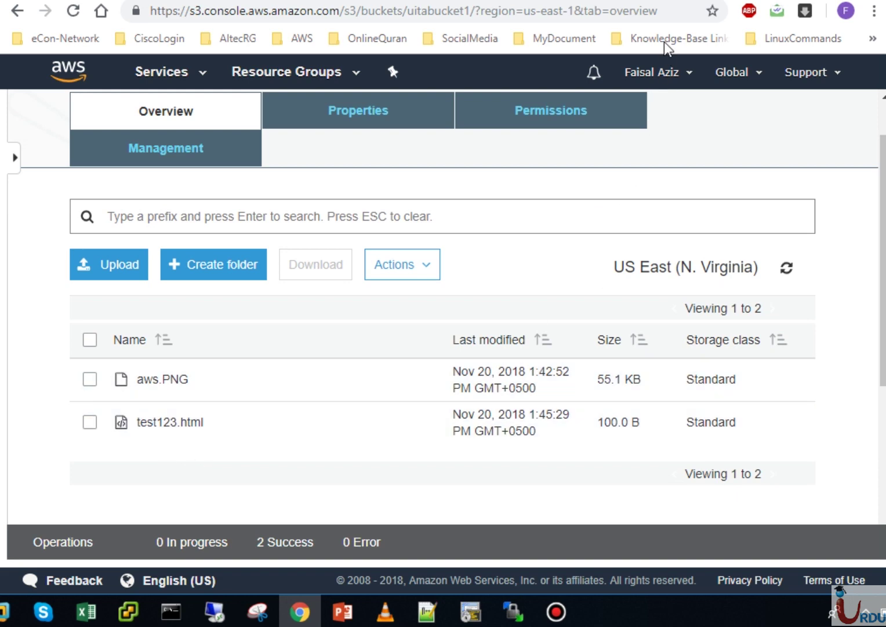
Step: Switch to the DynamoDB console, refresh the uita-table items and examine each record's bucket, event, event time, object and size
left_click(676, 2)
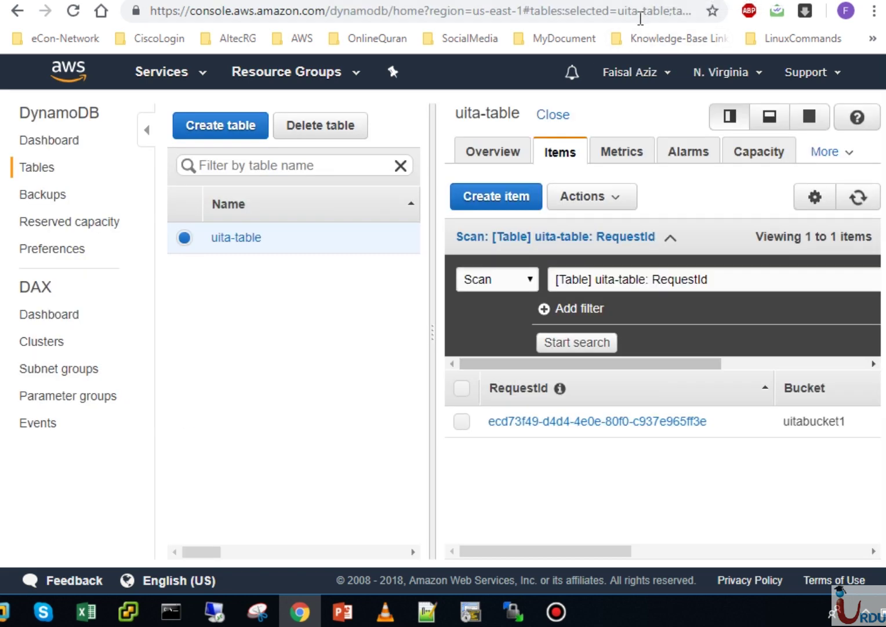
left_click(860, 199)
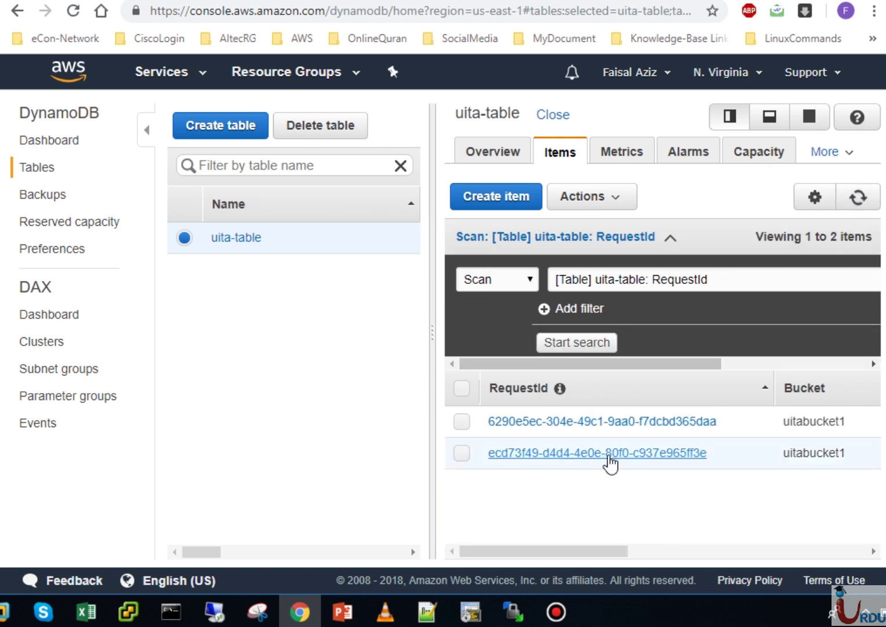
left_click_drag(568, 549, 671, 558)
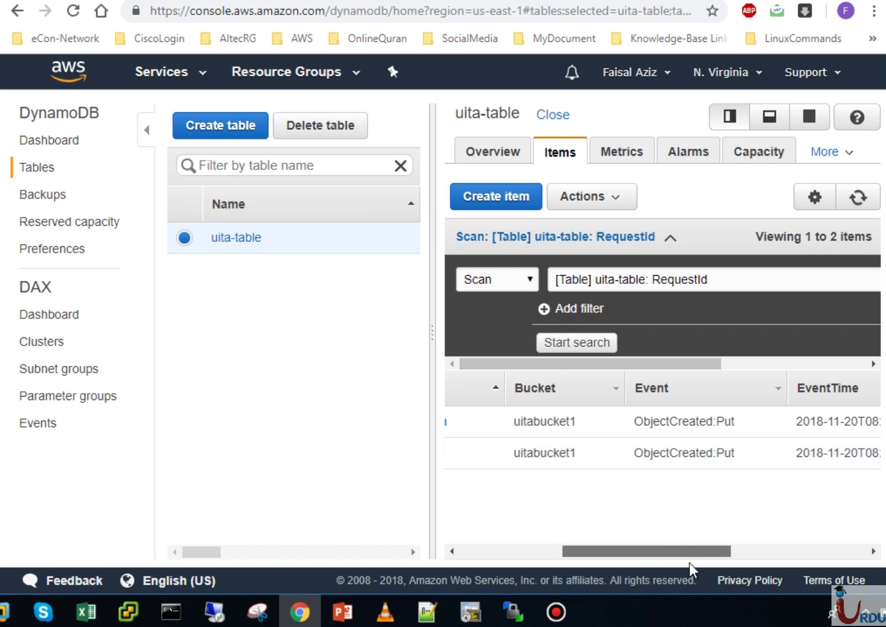
left_click_drag(690, 560, 783, 558)
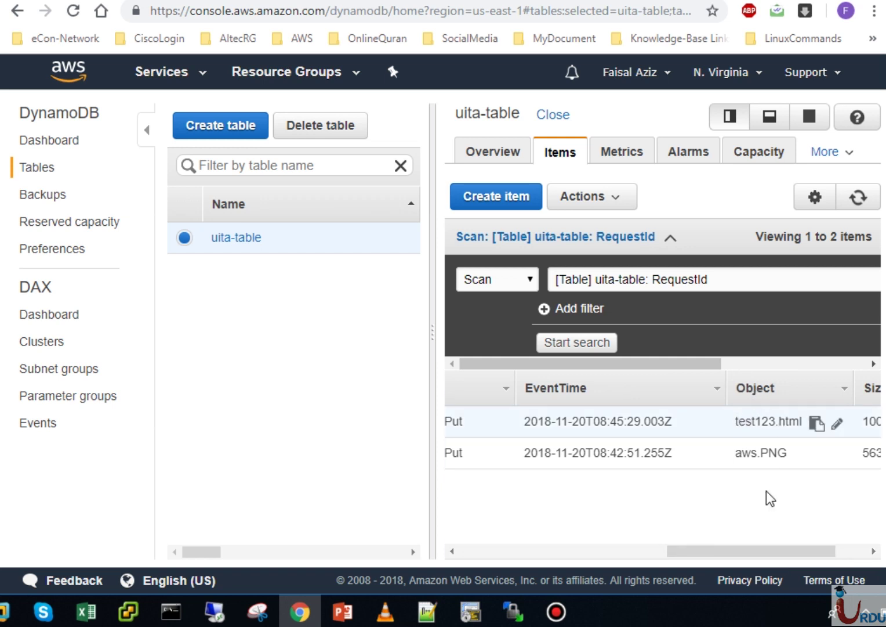
left_click_drag(769, 553, 832, 549)
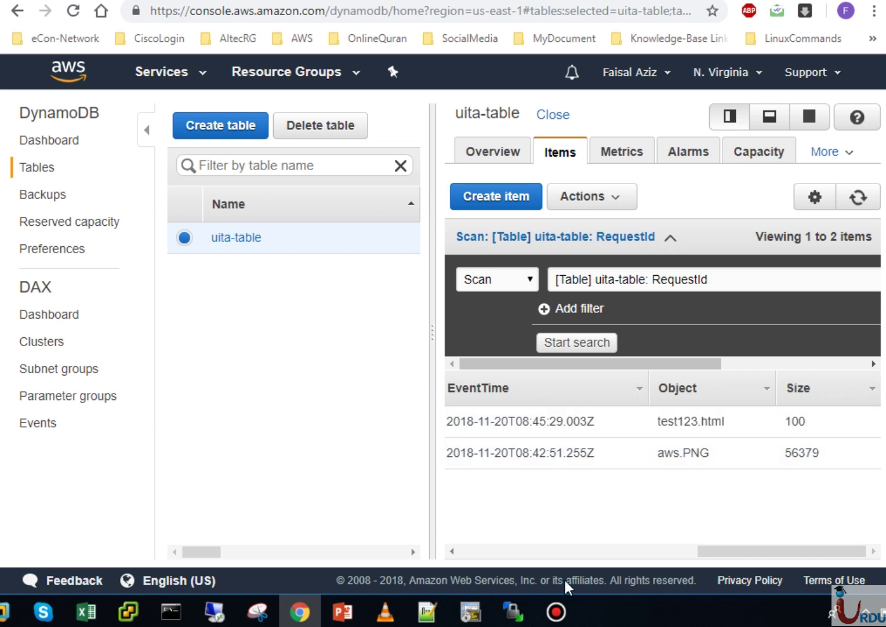
left_click(564, 555)
left_click_drag(564, 554, 460, 549)
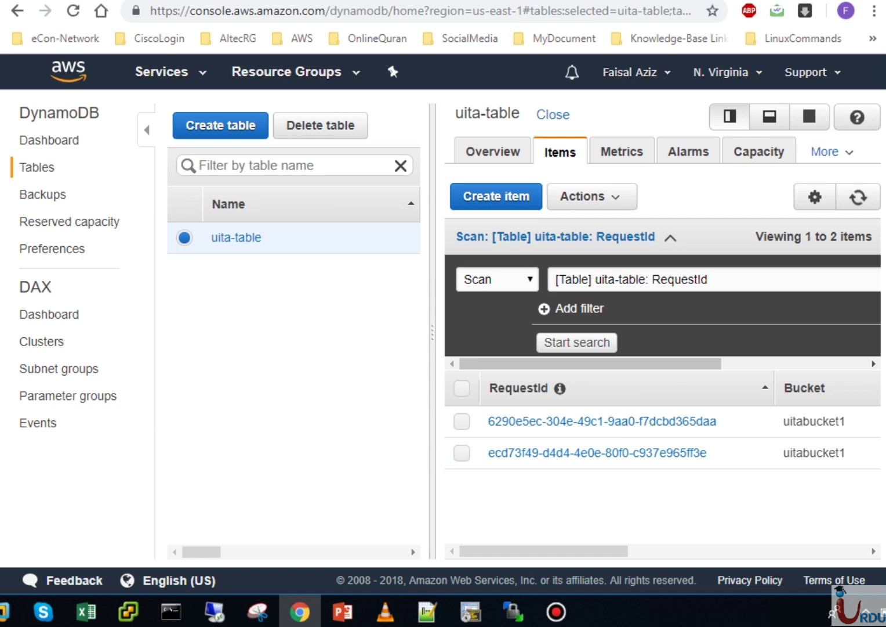
Step: Return to the s3trigger-uita function page and examine the execution result's memory usage and run time
key("ctrl+Tab")
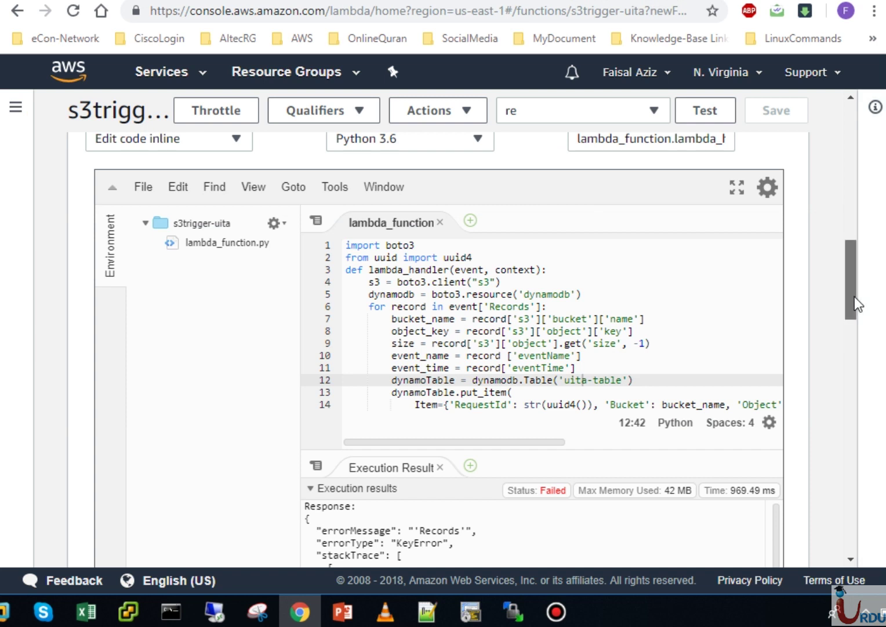
left_click_drag(855, 297, 855, 327)
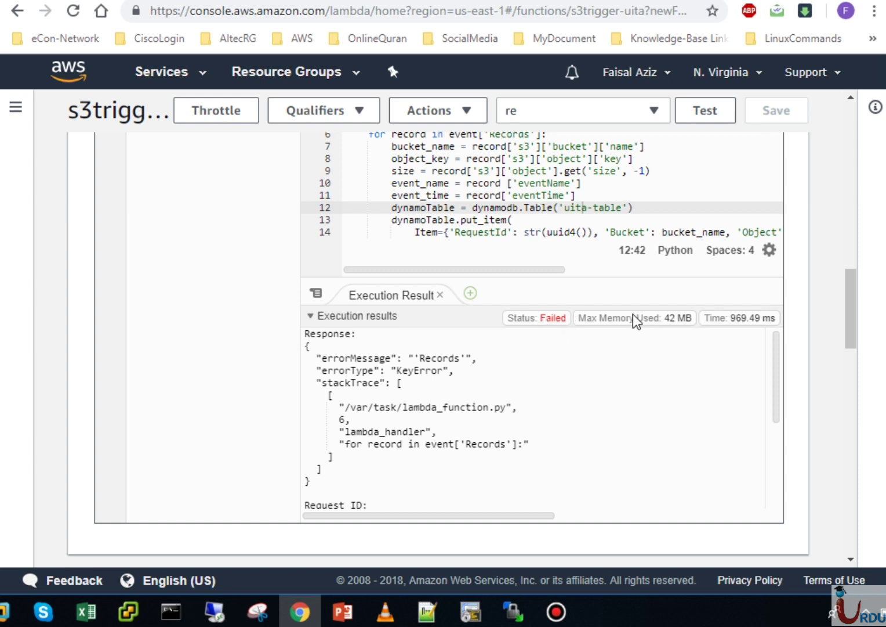
mouse_move(669, 317)
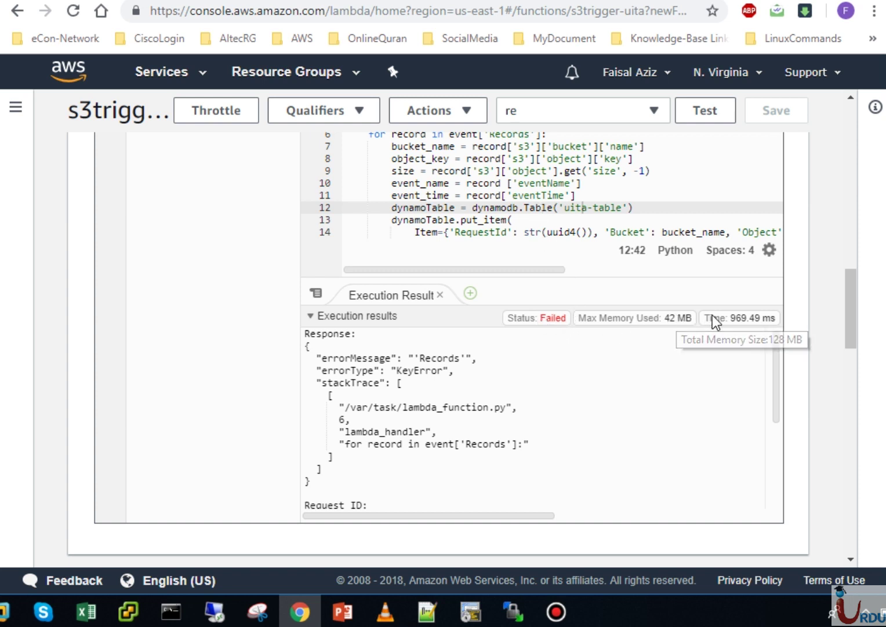
mouse_move(754, 326)
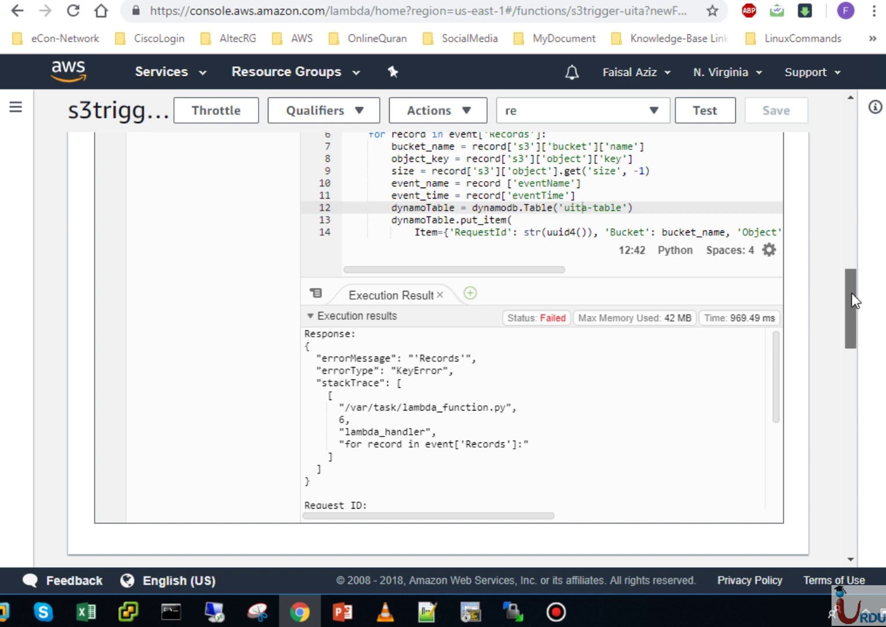
Step: Open the CloudWatch monitoring metrics of the s3trigger-uita function
left_click_drag(852, 292, 852, 127)
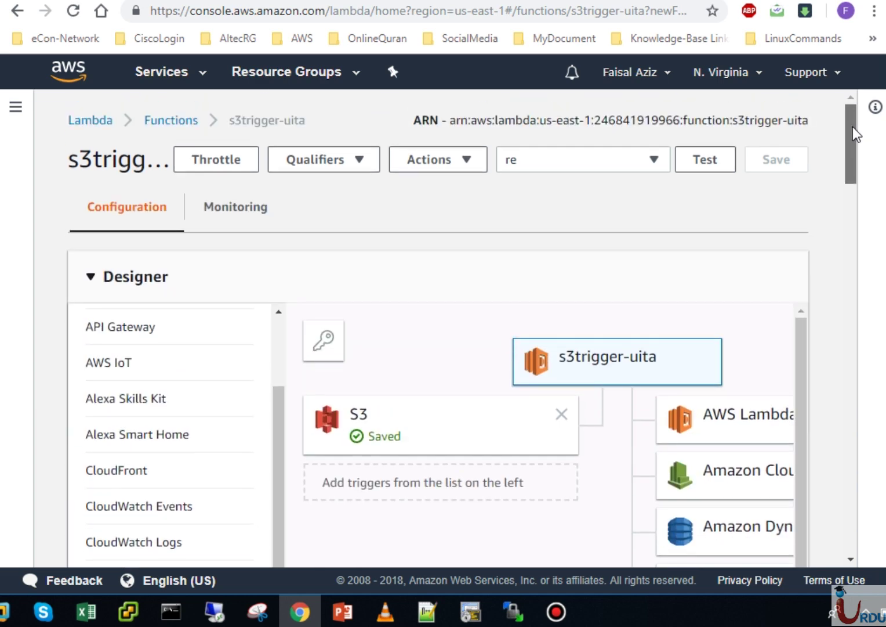
left_click(253, 209)
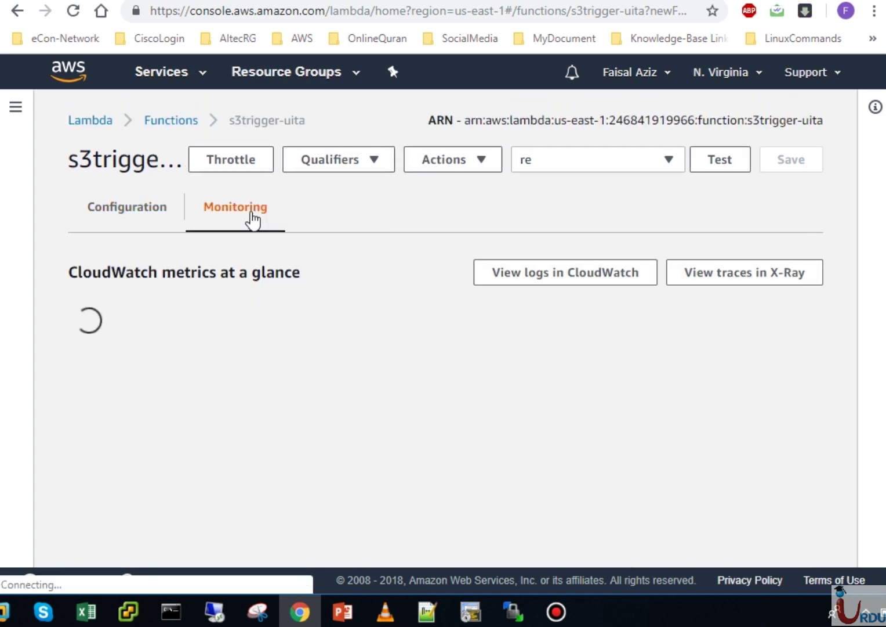